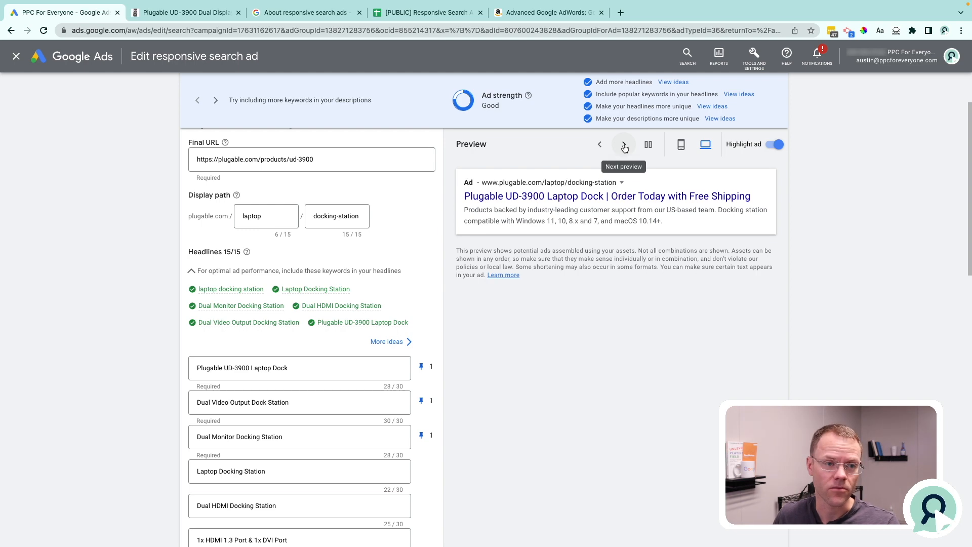
Page through the generated ad previews and look at the Plugable UD-3900 product page before returning to the ad editor.
{"action": "left_click", "coordinate": [624, 147]}
{"action": "left_click", "coordinate": [625, 147]}
{"action": "key", "text": "ctrl+Tab"}
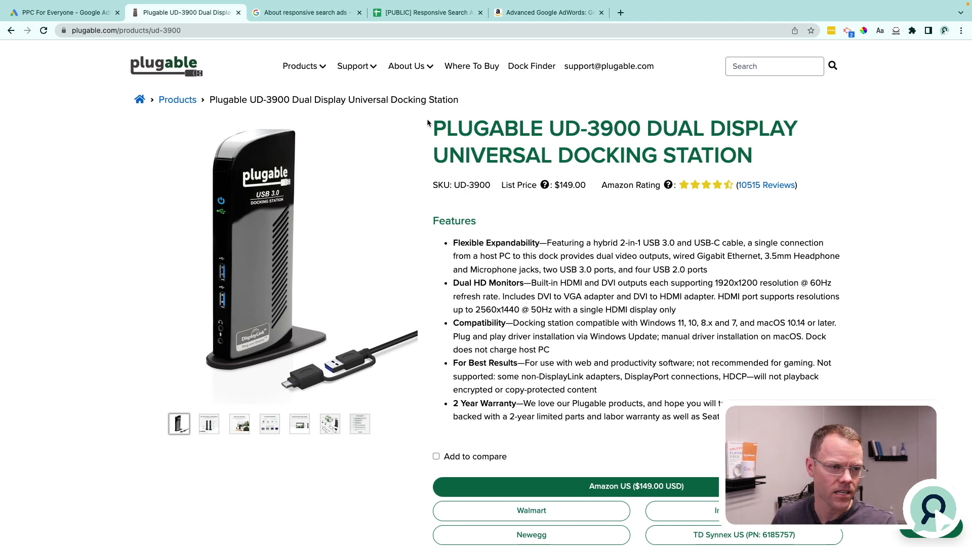
{"action": "key", "text": "ctrl+shift+Tab"}
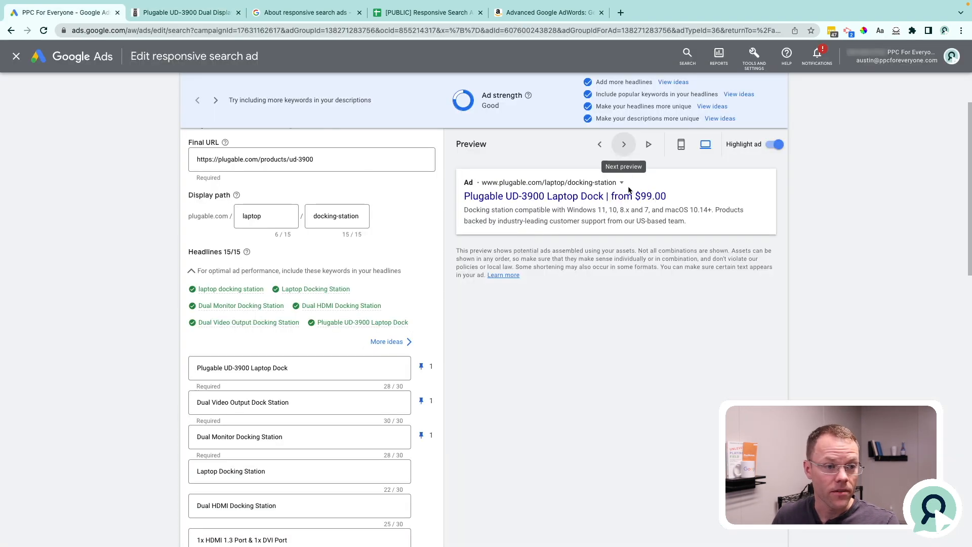
Review the responsive search ad's full list of headlines and descriptions.
{"action": "scroll", "coordinate": [321, 384], "scroll_direction": "down", "scroll_amount": 4}
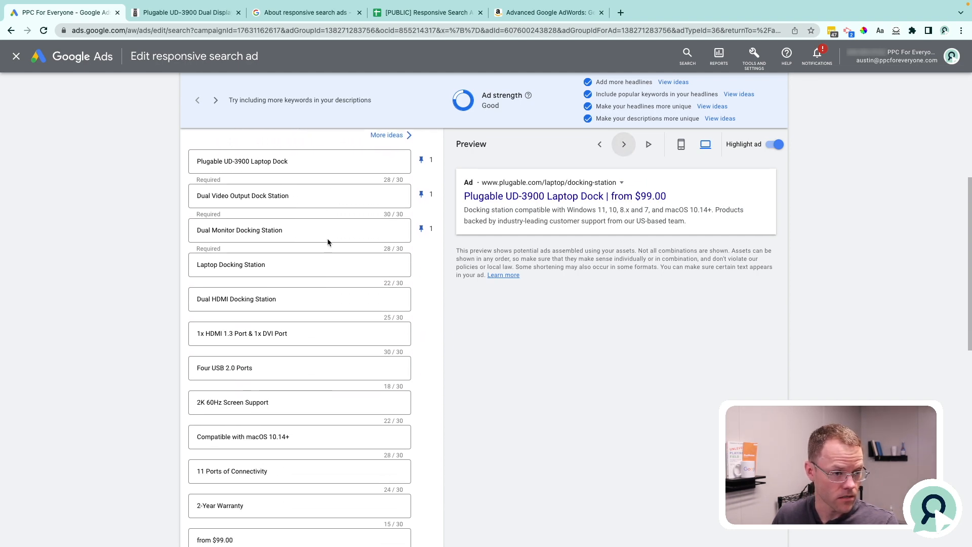
{"action": "left_click_drag", "start_coordinate": [298, 162], "coordinate": [195, 162]}
{"action": "scroll", "coordinate": [234, 314], "scroll_direction": "down", "scroll_amount": 7}
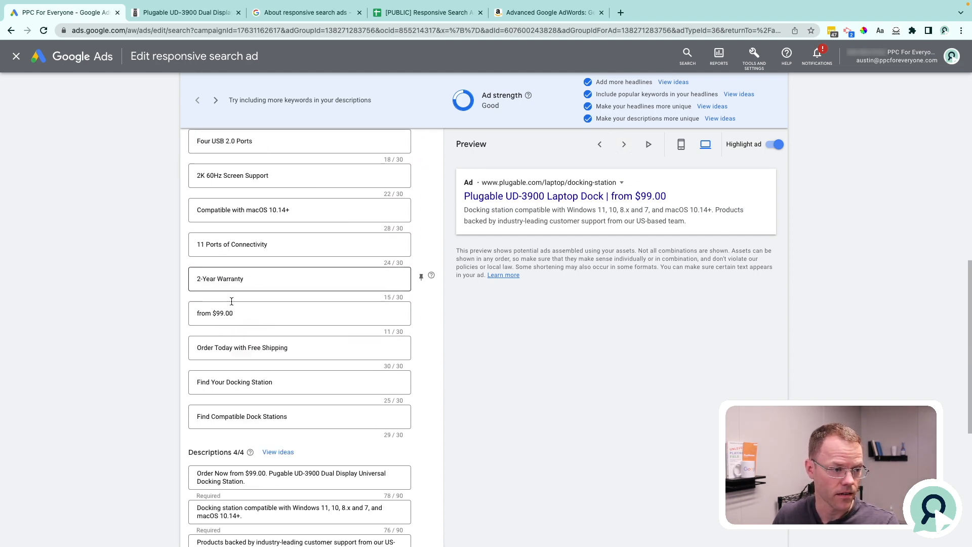
{"action": "left_click", "coordinate": [257, 380]}
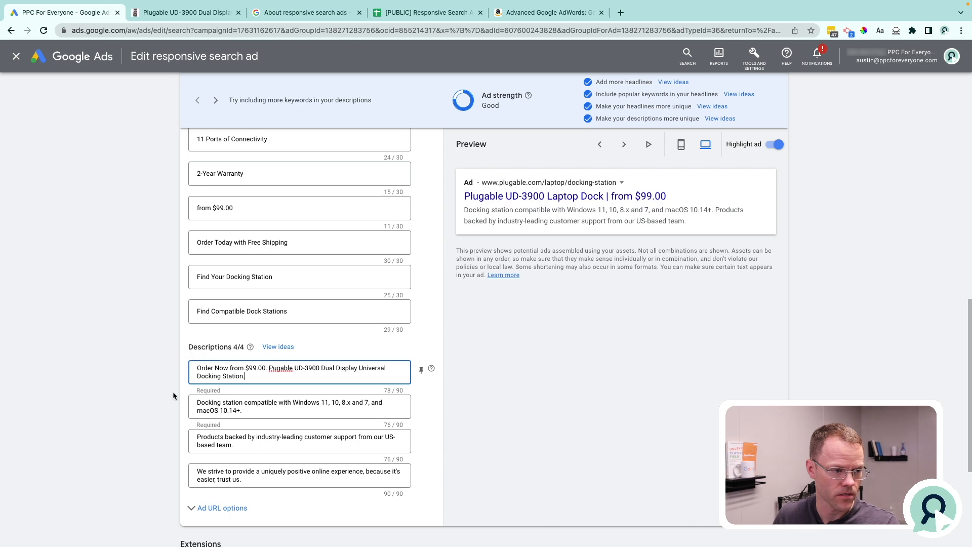
{"action": "scroll", "coordinate": [172, 391], "scroll_direction": "up", "scroll_amount": 10}
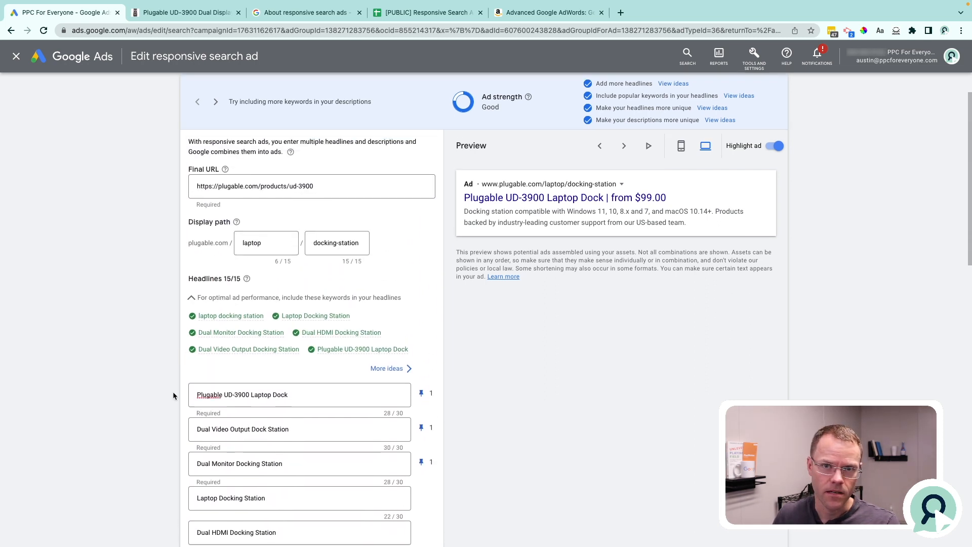
{"action": "scroll", "coordinate": [172, 395], "scroll_direction": "up", "scroll_amount": 1}
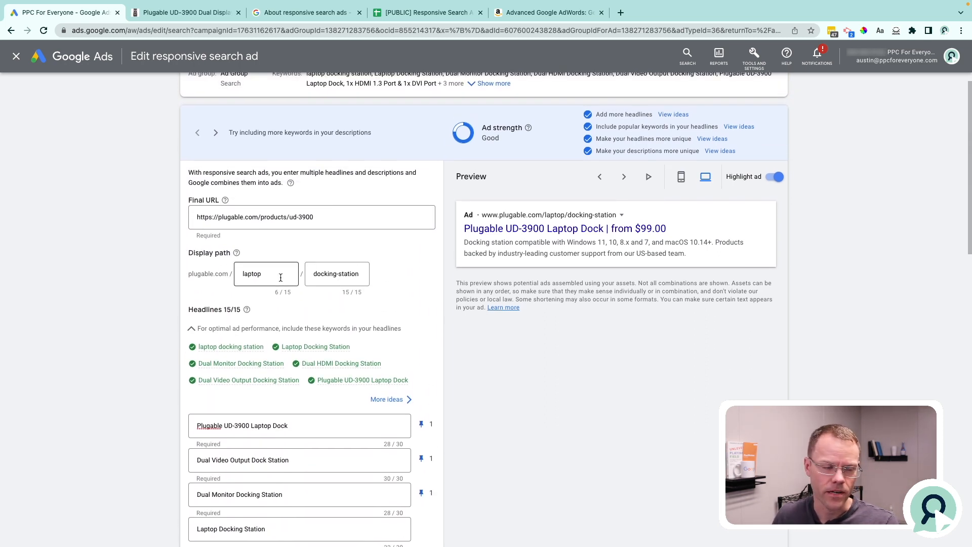
Examine the ad's two display path fields and its final URL.
{"action": "left_click_drag", "start_coordinate": [264, 274], "coordinate": [243, 271]}
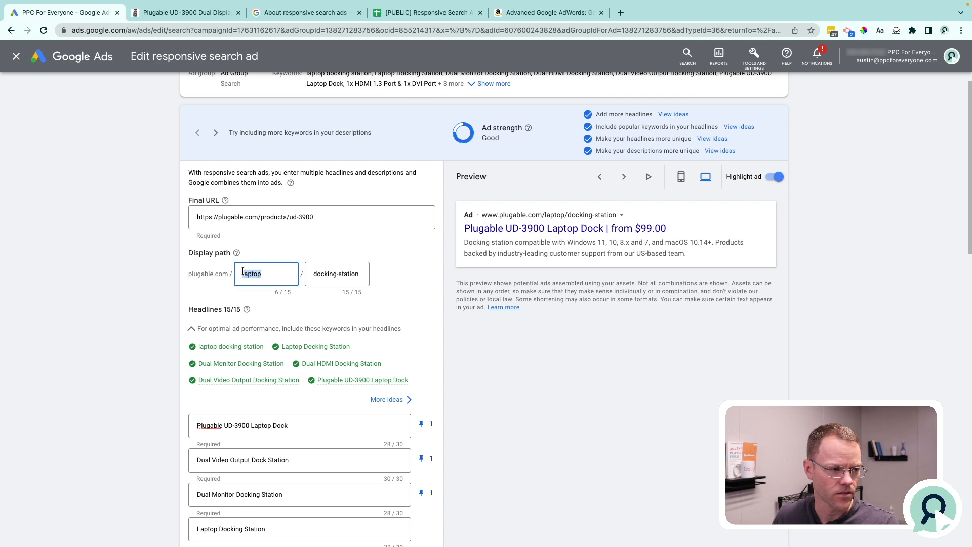
{"action": "left_click", "coordinate": [314, 276]}
{"action": "left_click", "coordinate": [365, 276]}
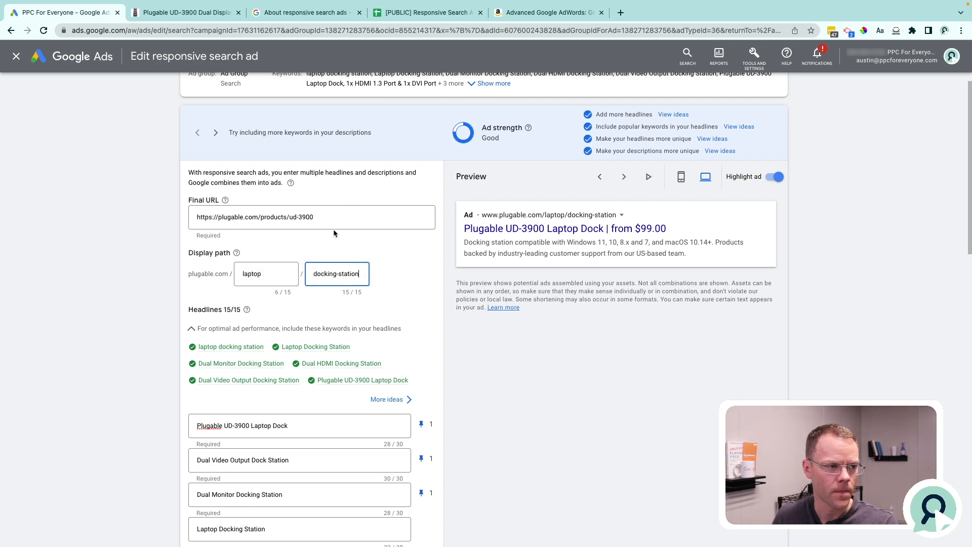
{"action": "triple_click", "coordinate": [325, 216]}
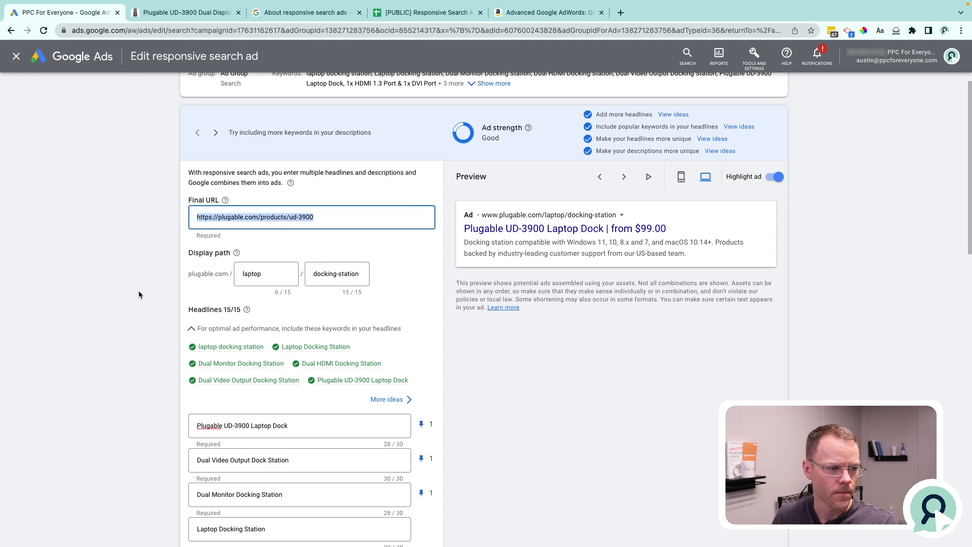
Expand the Ad URL options below the descriptions to inspect the tracking fields, and collapse them again.
{"action": "scroll", "coordinate": [138, 291], "scroll_direction": "down", "scroll_amount": 15}
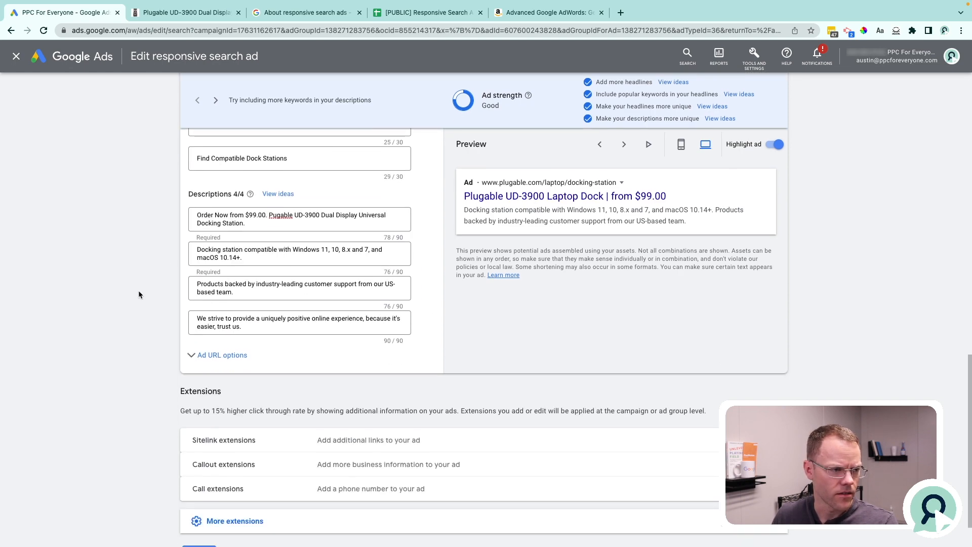
{"action": "left_click", "coordinate": [215, 304]}
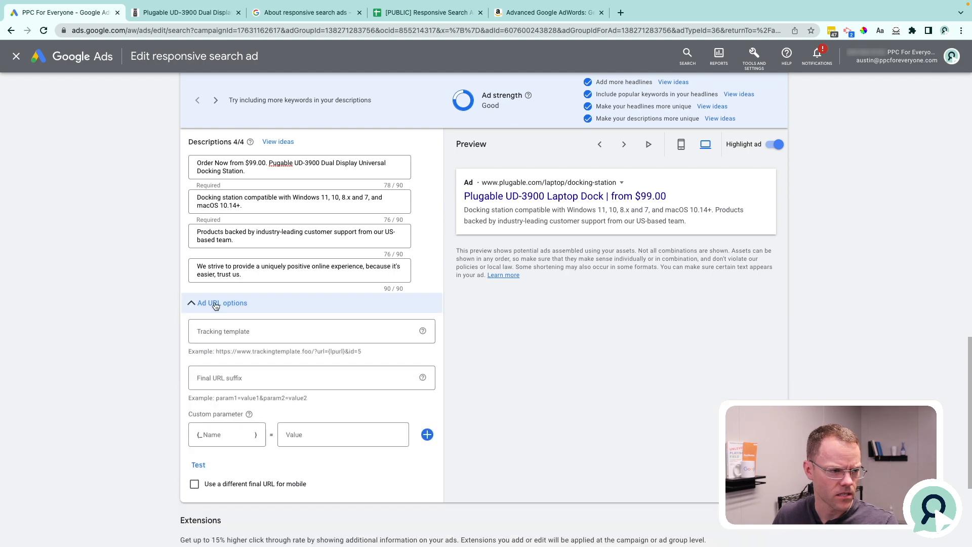
{"action": "left_click", "coordinate": [215, 304]}
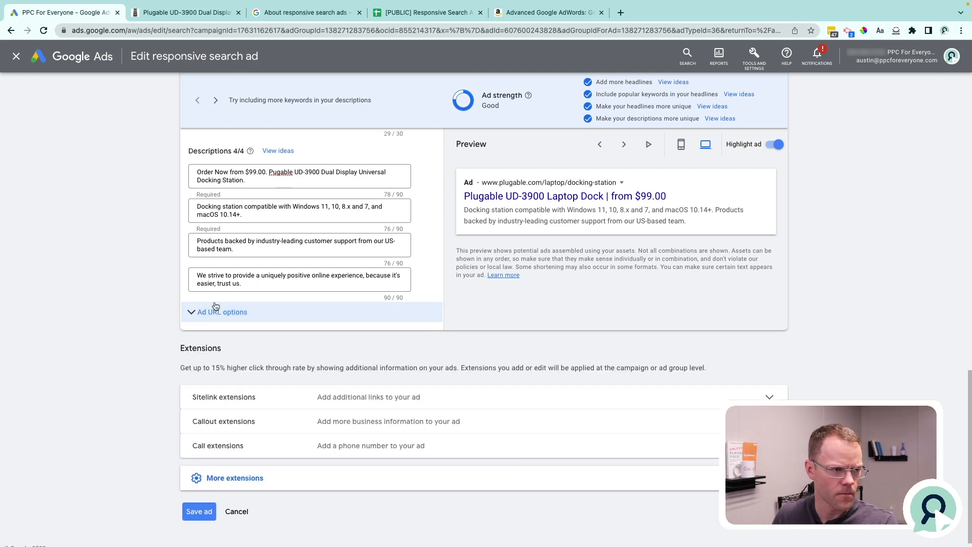
{"action": "scroll", "coordinate": [215, 305], "scroll_direction": "up", "scroll_amount": 8}
{"action": "scroll", "coordinate": [215, 306], "scroll_direction": "up", "scroll_amount": 2}
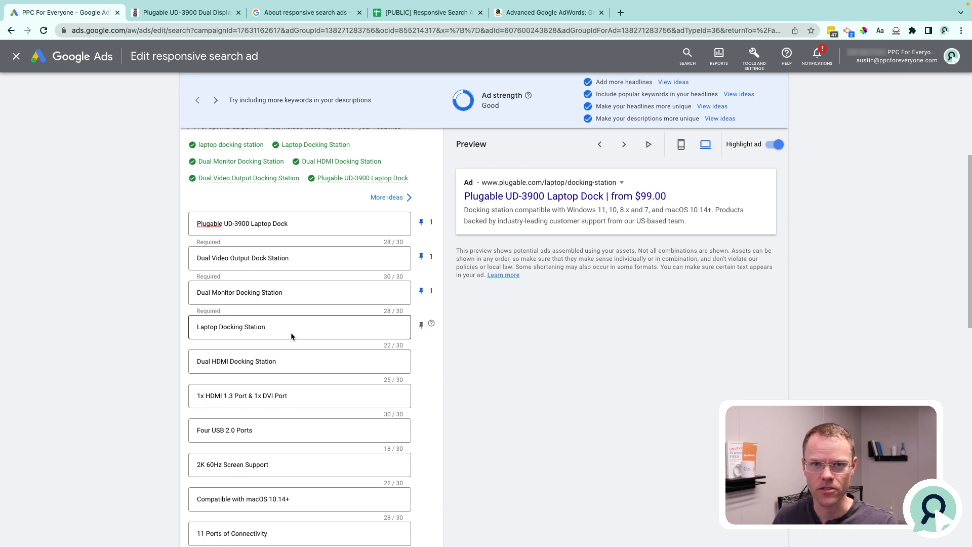
Examine how the headlines combine in the ad preview, advance to another combination, and highlight parts of its headline.
{"action": "scroll", "coordinate": [430, 258], "scroll_direction": "up", "scroll_amount": 2}
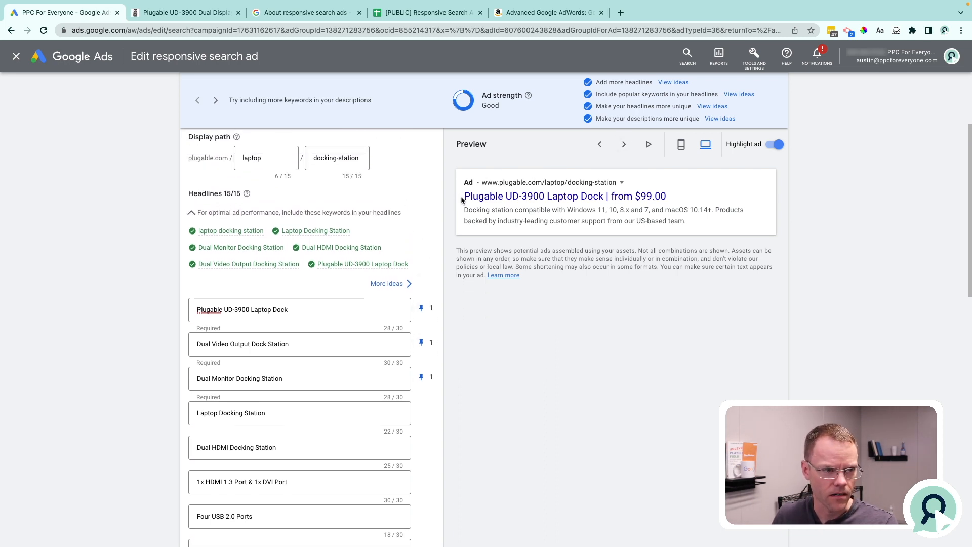
{"action": "left_click_drag", "start_coordinate": [462, 195], "coordinate": [674, 202]}
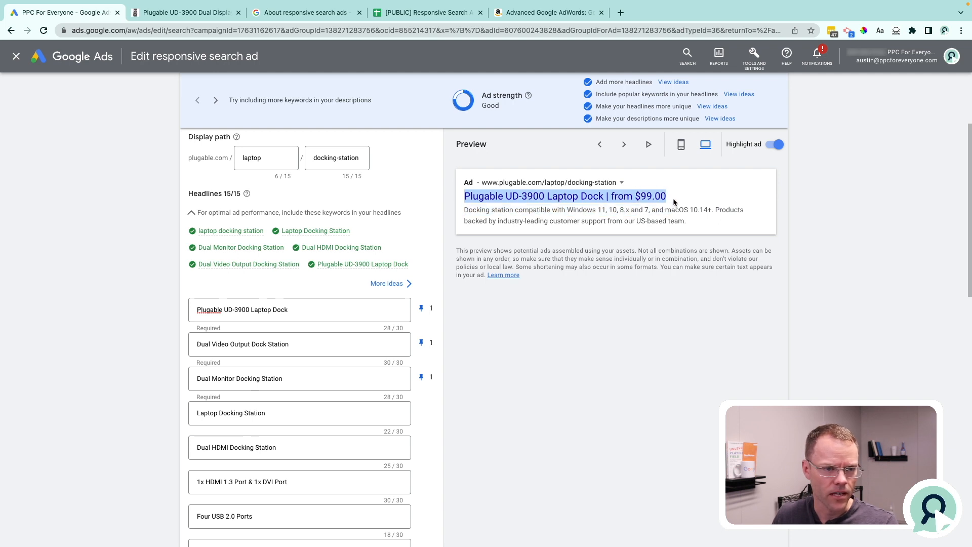
{"action": "left_click", "coordinate": [671, 191]}
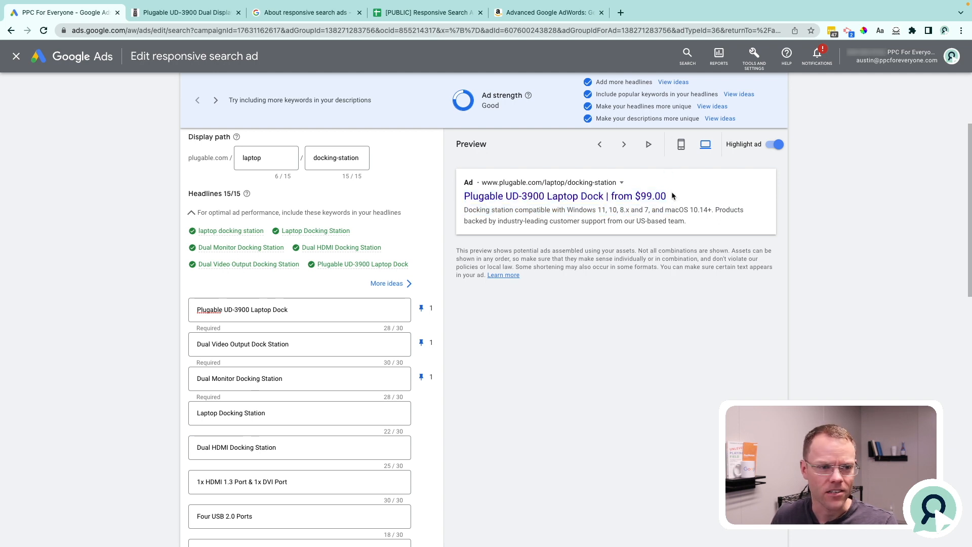
{"action": "left_click", "coordinate": [624, 145]}
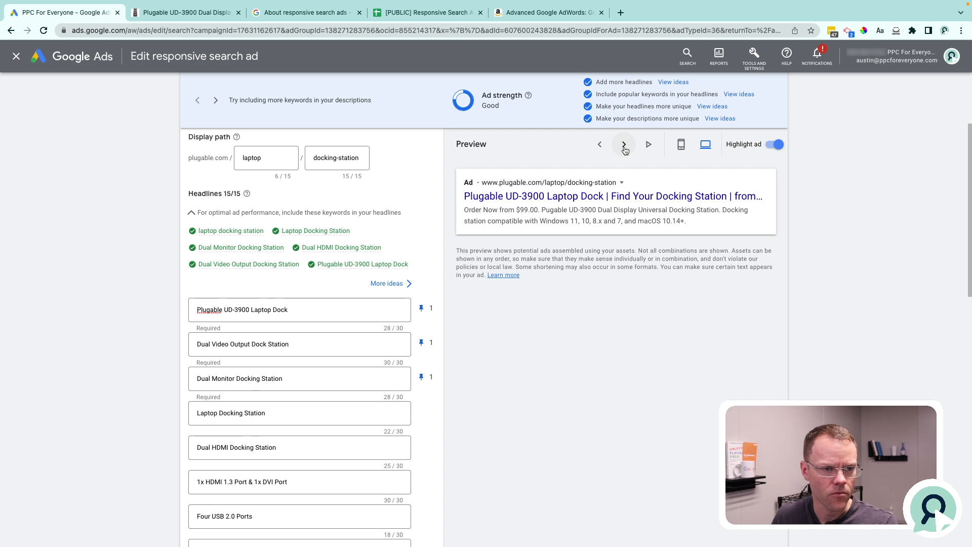
{"action": "left_click_drag", "start_coordinate": [464, 197], "coordinate": [729, 204]}
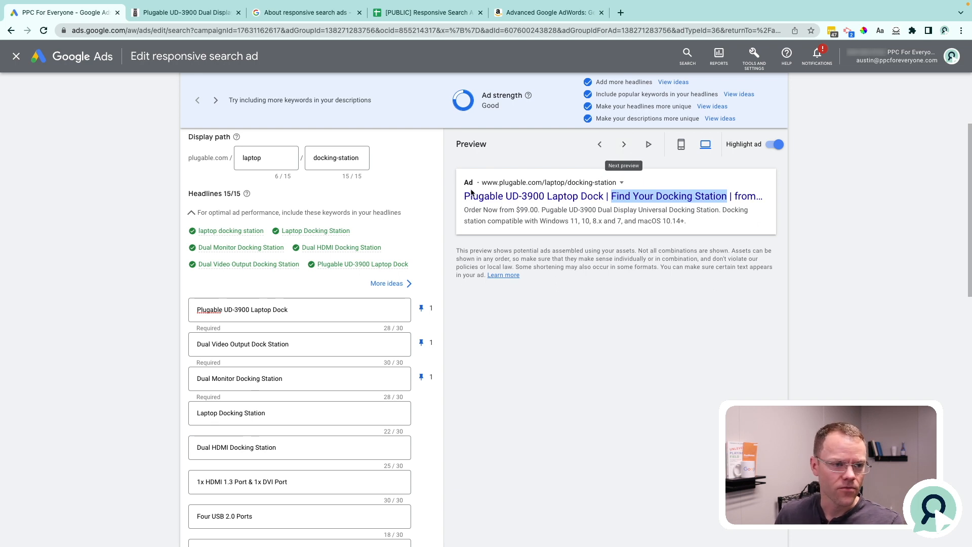
{"action": "left_click_drag", "start_coordinate": [460, 196], "coordinate": [545, 200]}
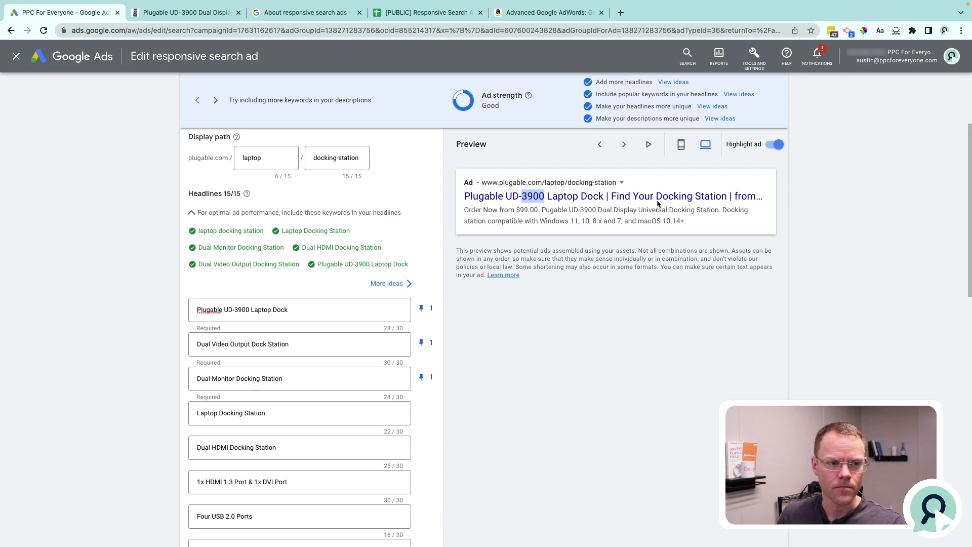
Open Google in a new browser tab and enter the query "plugable 3900 laptop docking station" without running it.
{"action": "key", "text": "ctrl+t"}
{"action": "type", "text": "google.com"}
{"action": "key", "text": "Return"}
{"action": "type", "text": "p"}
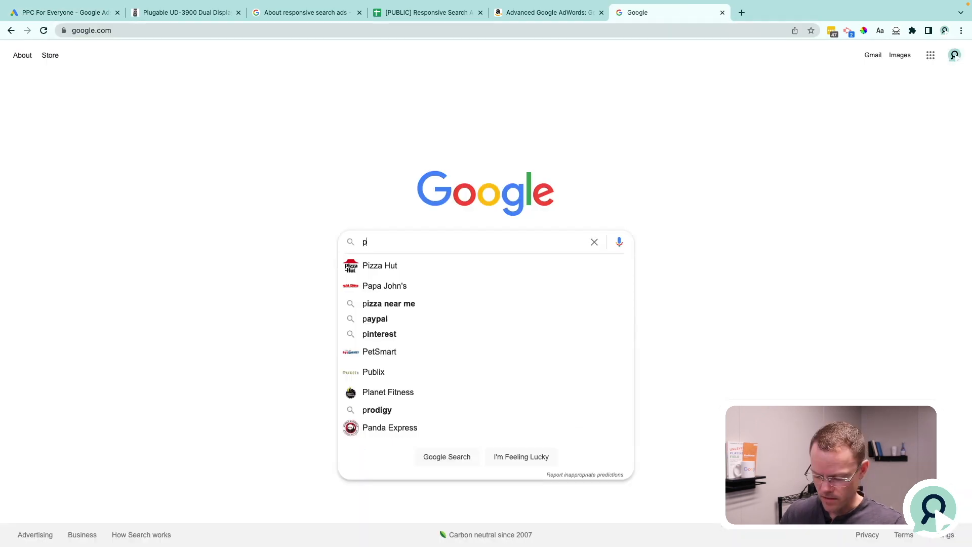
{"action": "type", "text": "lugable "}
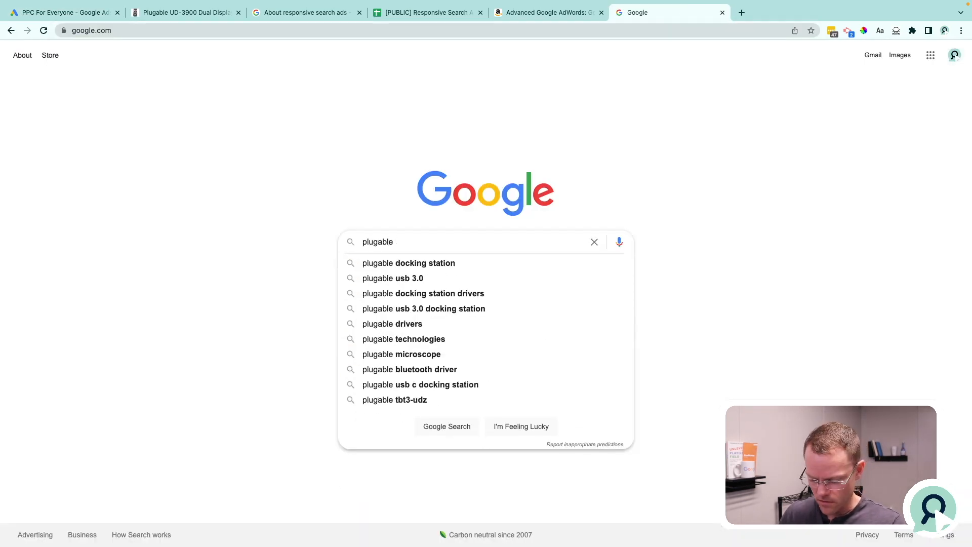
{"action": "type", "text": "3900 laptop docking "}
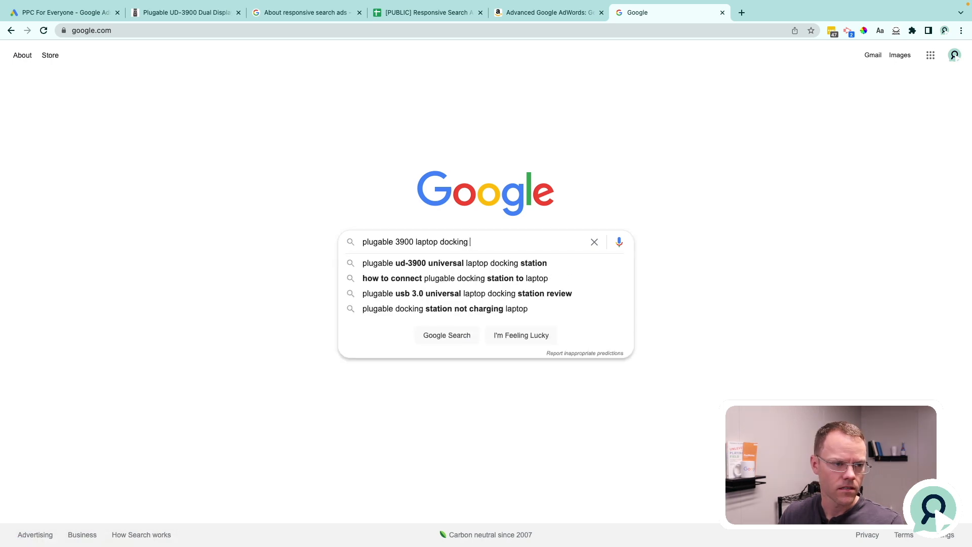
{"action": "type", "text": "station"}
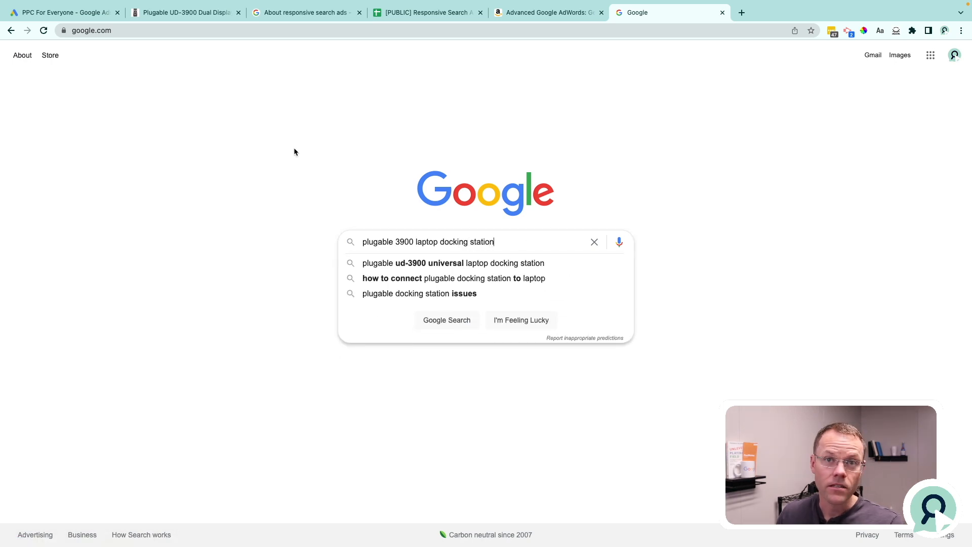
Compare the preview headline's wording with the Google query and advance to the preview featuring "1x HDMI 1.3 Port & 1x DVI Port".
{"action": "left_click", "coordinate": [71, 14]}
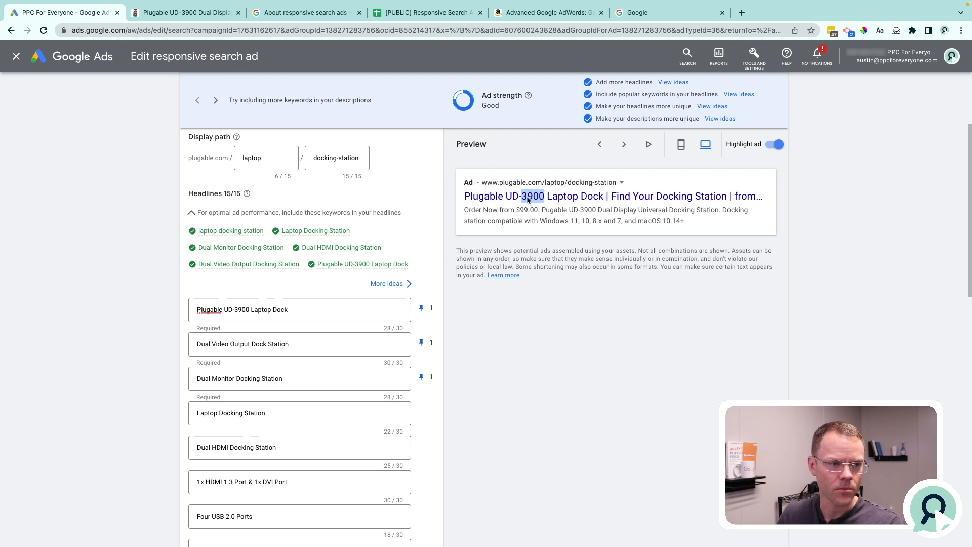
{"action": "left_click_drag", "start_coordinate": [656, 198], "coordinate": [729, 201]}
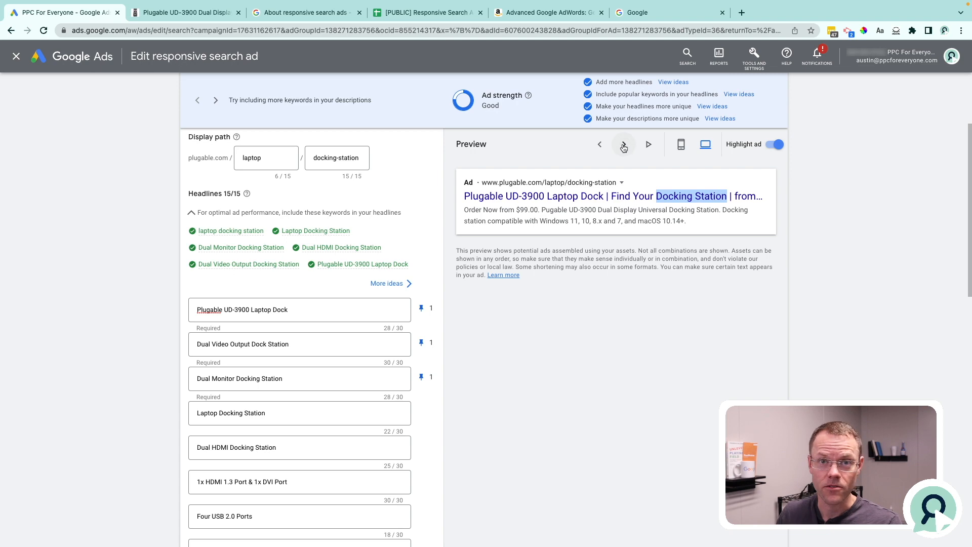
{"action": "left_click", "coordinate": [651, 14]}
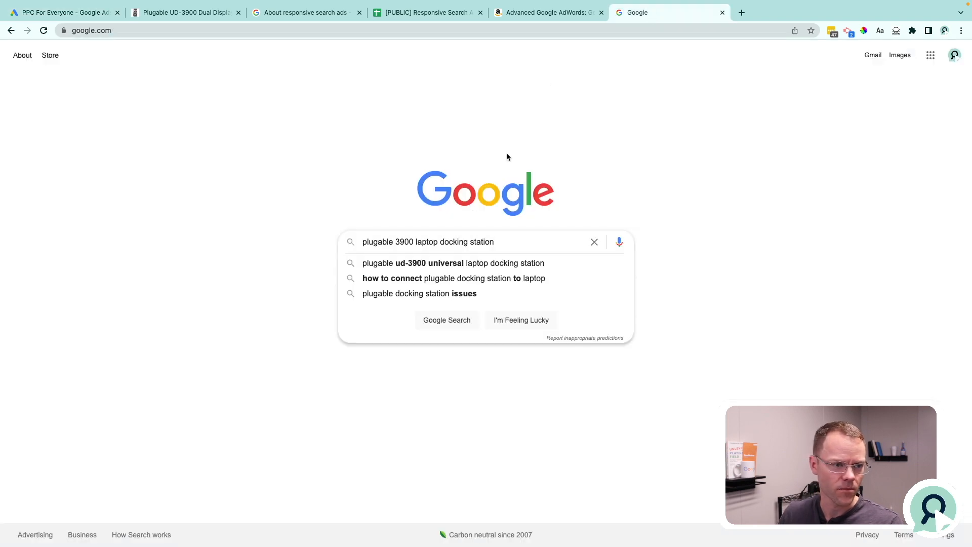
{"action": "left_click", "coordinate": [101, 15]}
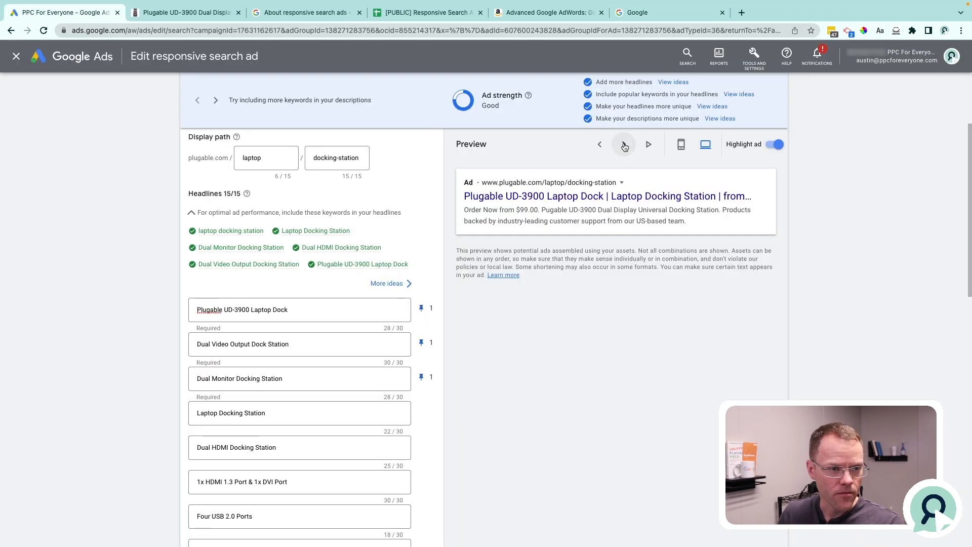
{"action": "left_click", "coordinate": [624, 145]}
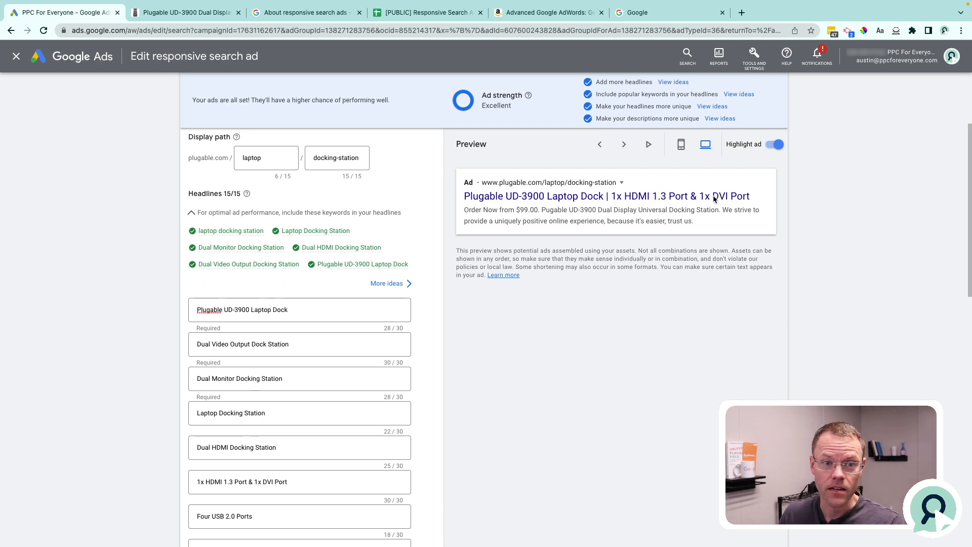
Copy "1x DVI Port" from the preview headline and paste it over "laptop docking station" in the Google query.
{"action": "left_click_drag", "start_coordinate": [754, 197], "coordinate": [701, 196]}
{"action": "key", "text": "super+c"}
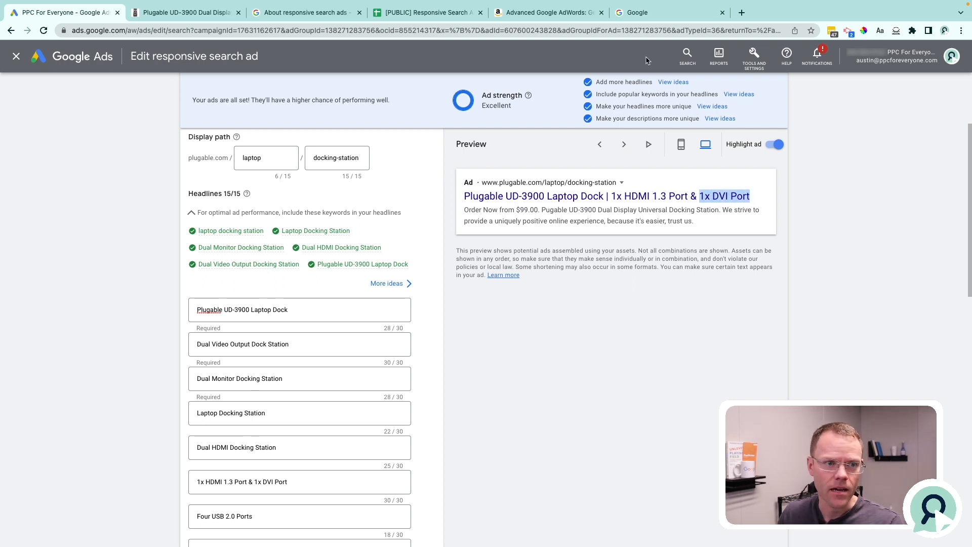
{"action": "left_click", "coordinate": [633, 14]}
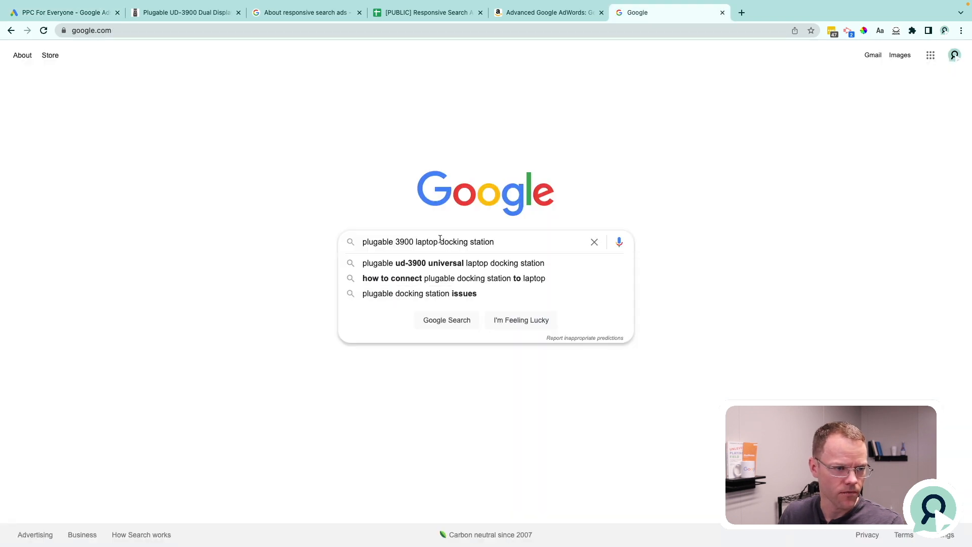
{"action": "left_click_drag", "start_coordinate": [415, 242], "coordinate": [498, 241]}
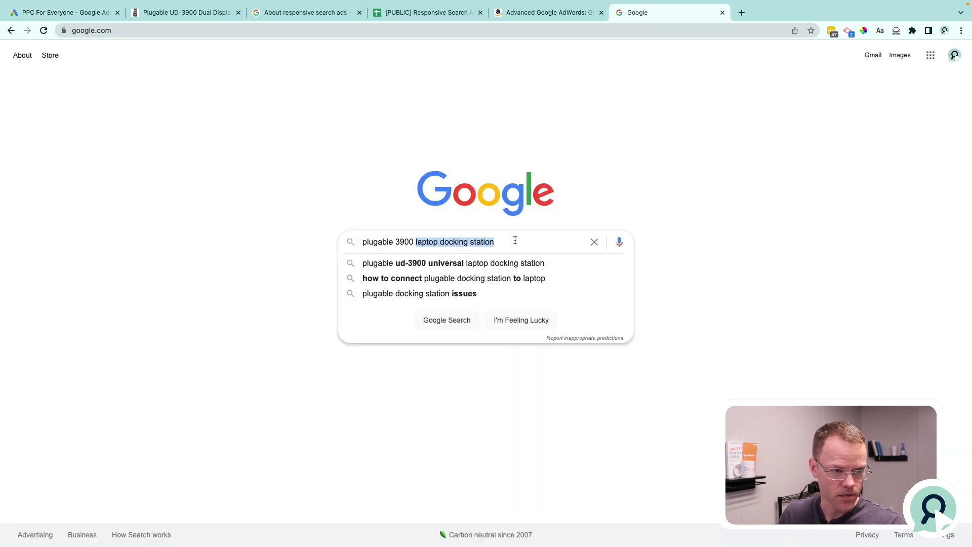
{"action": "key", "text": "super+v"}
{"action": "key", "text": "alt+Left"}
{"action": "key", "text": "alt+Left"}
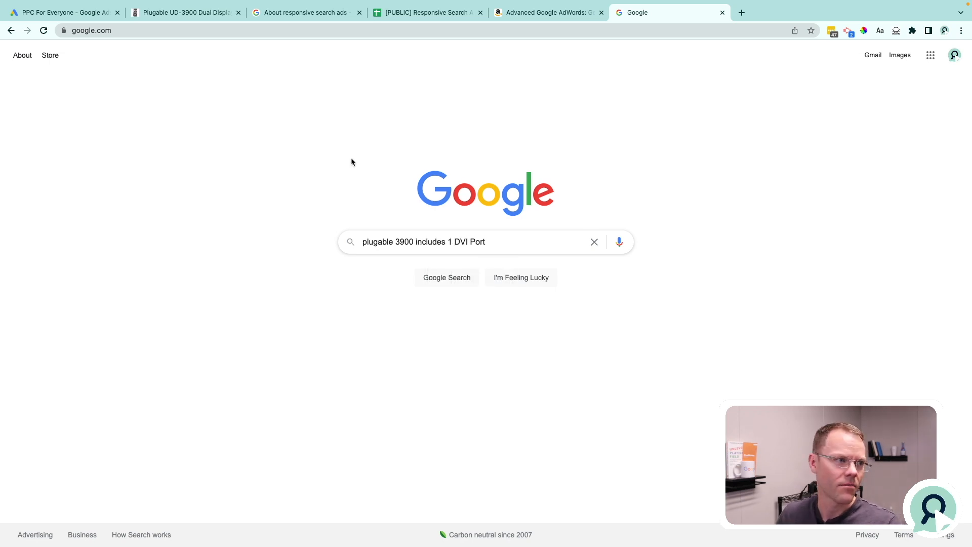
Return to the ad editor and highlight "DVI Port" in the preview headline.
{"action": "key", "text": "ctrl+Tab"}
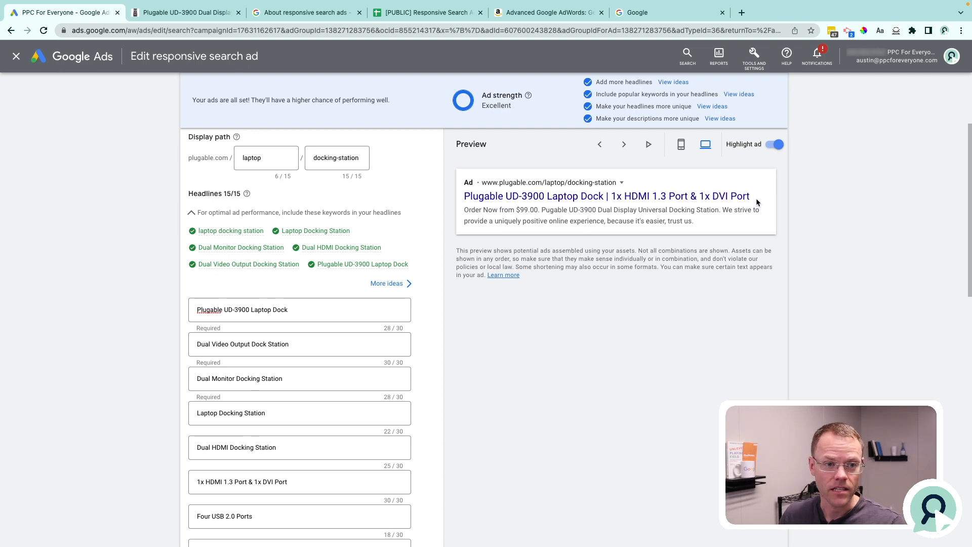
{"action": "left_click_drag", "start_coordinate": [755, 198], "coordinate": [713, 198]}
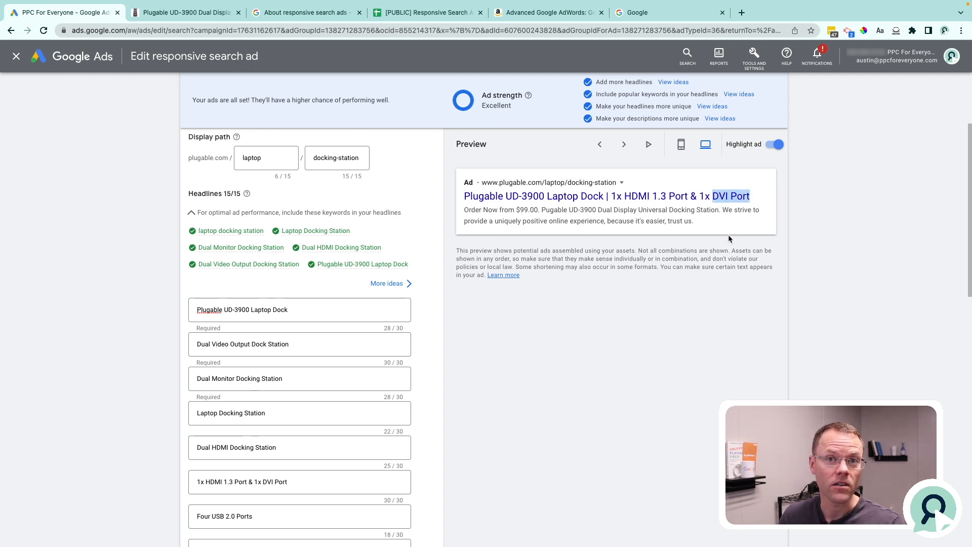
Clear the preview text highlight and look through the ad's full list of headlines and descriptions.
{"action": "left_click", "coordinate": [709, 227]}
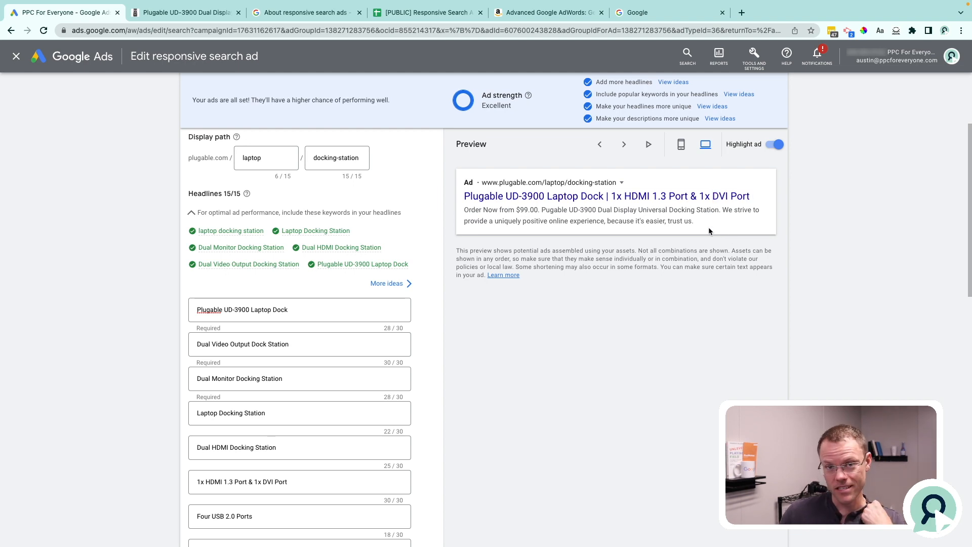
{"action": "scroll", "coordinate": [408, 303], "scroll_direction": "down", "scroll_amount": 9}
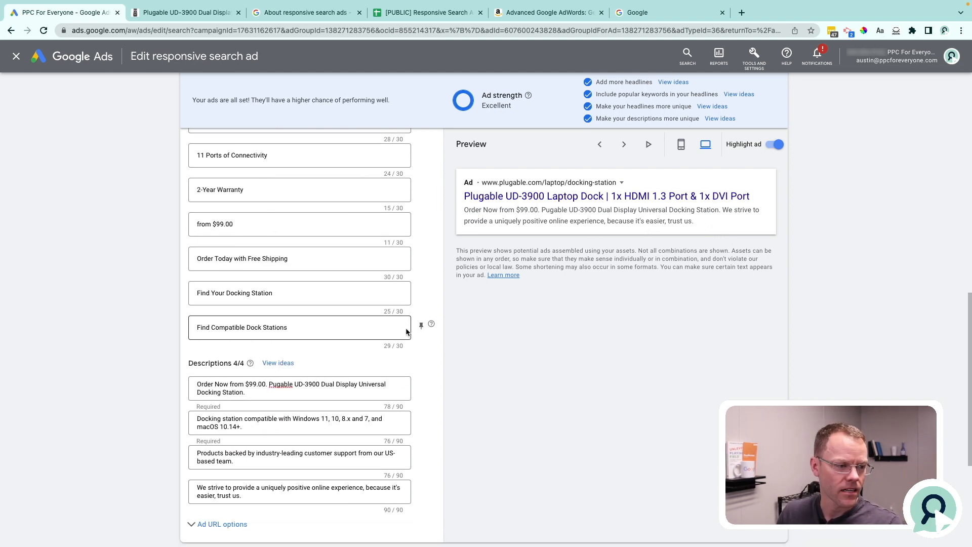
{"action": "scroll", "coordinate": [407, 331], "scroll_direction": "up", "scroll_amount": 7}
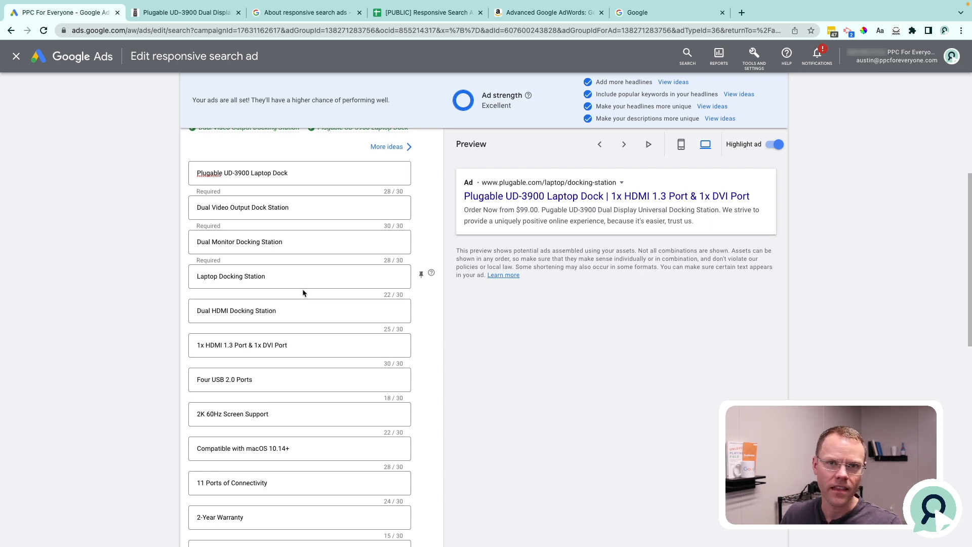
{"action": "scroll", "coordinate": [303, 289], "scroll_direction": "down", "scroll_amount": 4}
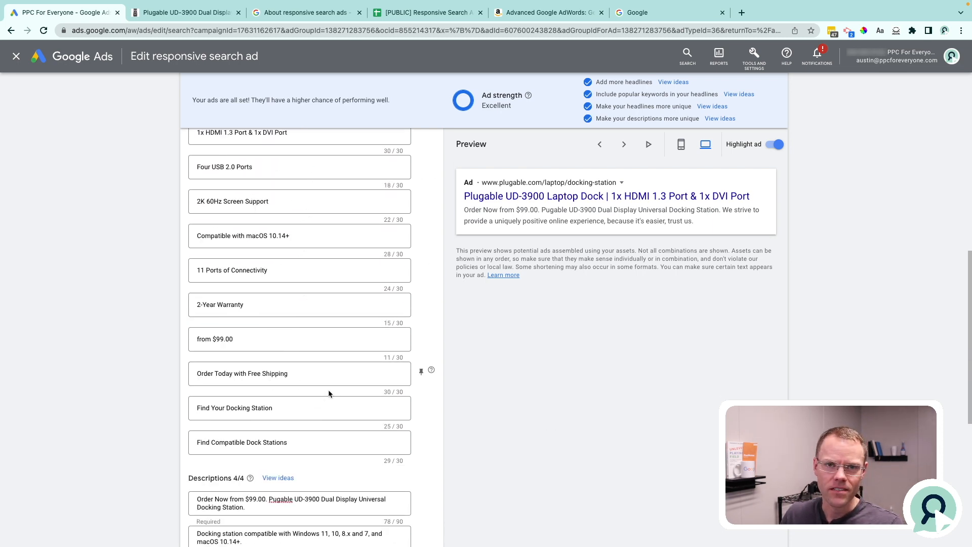
Replace the headline "Order Today with Free Shipping" with "Buy Now" and "Find Your Docking Station" with "Shop Here".
{"action": "left_click", "coordinate": [317, 375]}
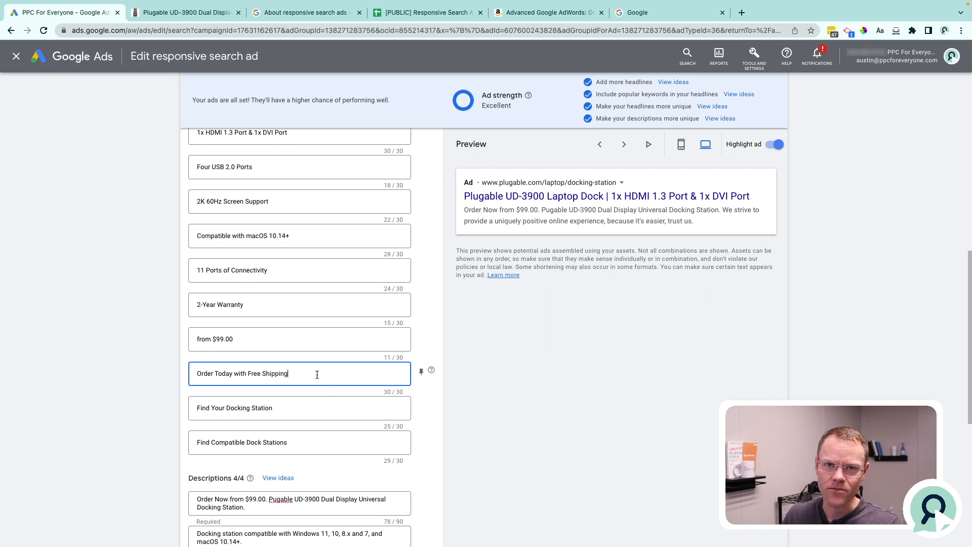
{"action": "triple_click", "coordinate": [317, 375]}
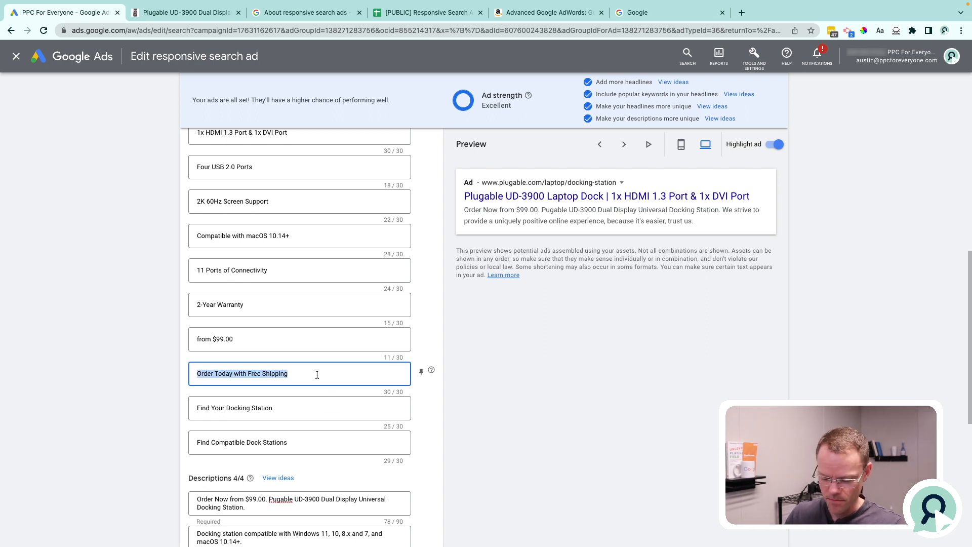
{"action": "type", "text": "Buy"}
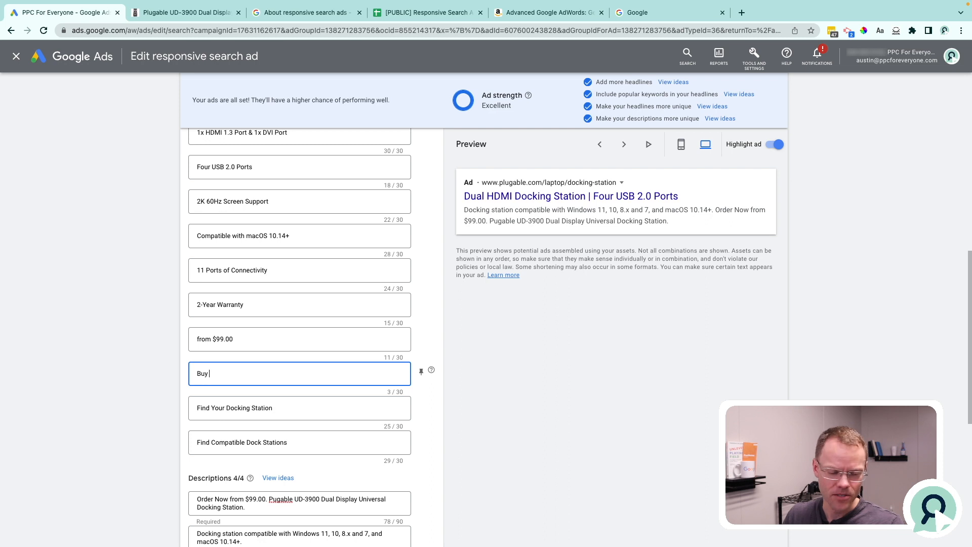
{"action": "type", "text": " Now"}
{"action": "key", "text": "Tab"}
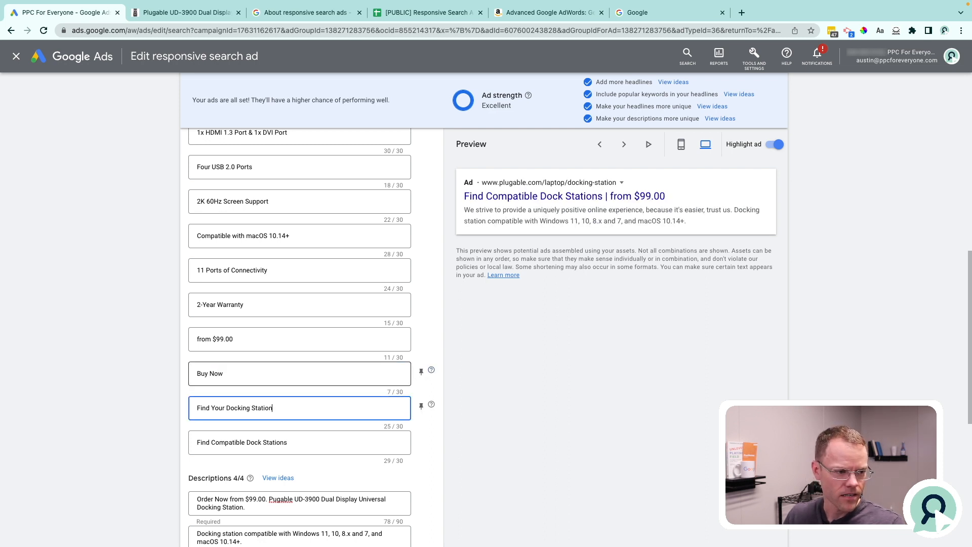
{"action": "key", "text": "ctrl+a"}
{"action": "type", "text": "Shop Here"}
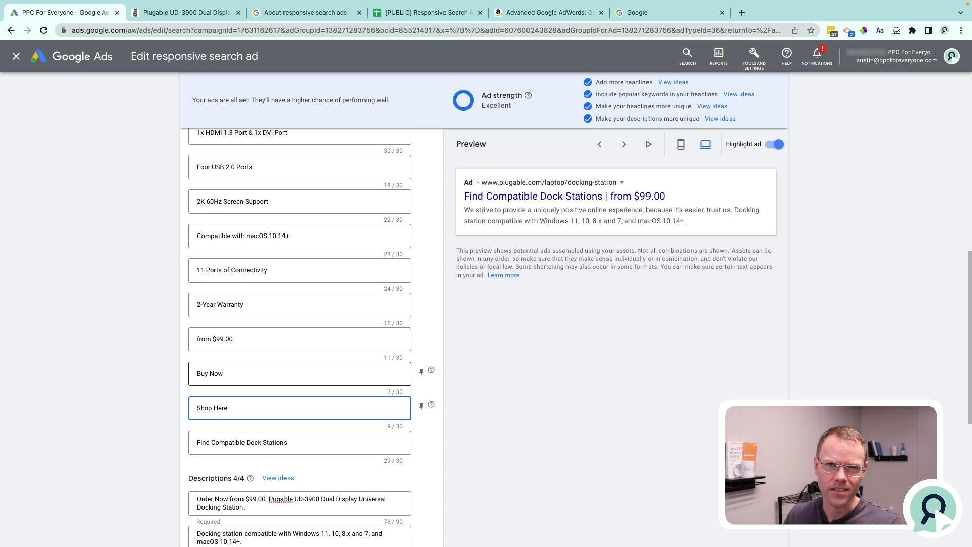
Undo the "Shop Here" and "Buy Now" headline edits and go back to the start of the headline list.
{"action": "key", "text": "ctrl+a"}
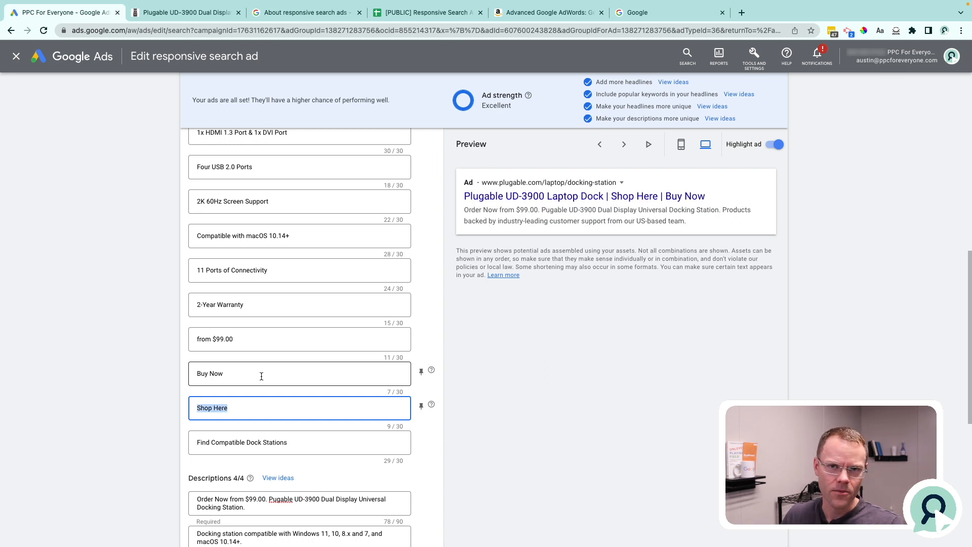
{"action": "key", "text": "ctrl+z"}
{"action": "key", "text": "ctrl+z"}
{"action": "left_click", "coordinate": [262, 375]}
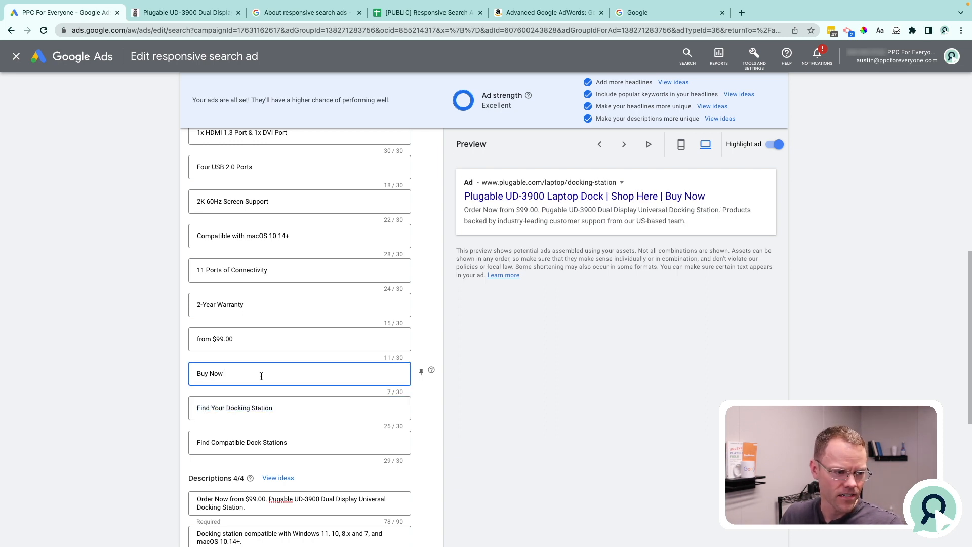
{"action": "key", "text": "ctrl+z"}
{"action": "key", "text": "ctrl+z"}
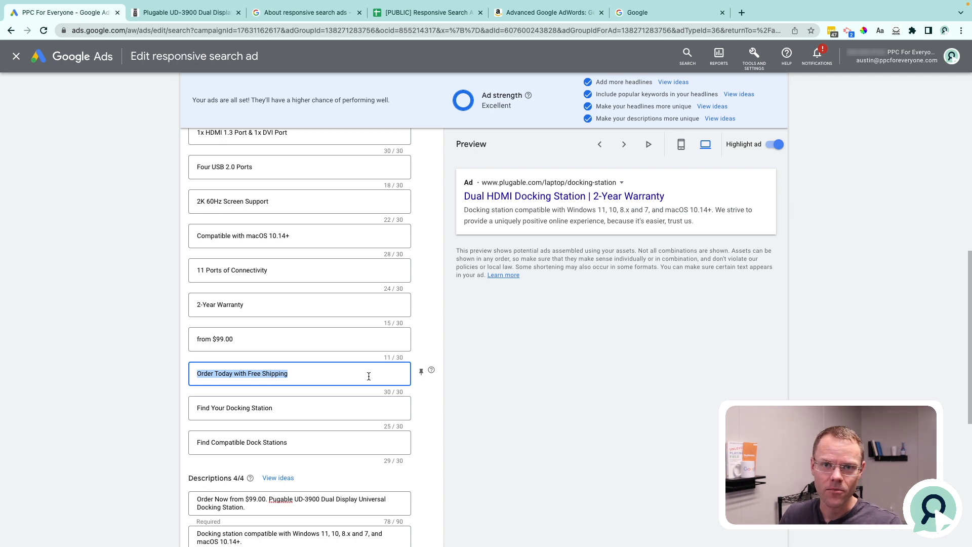
{"action": "left_click", "coordinate": [345, 348]}
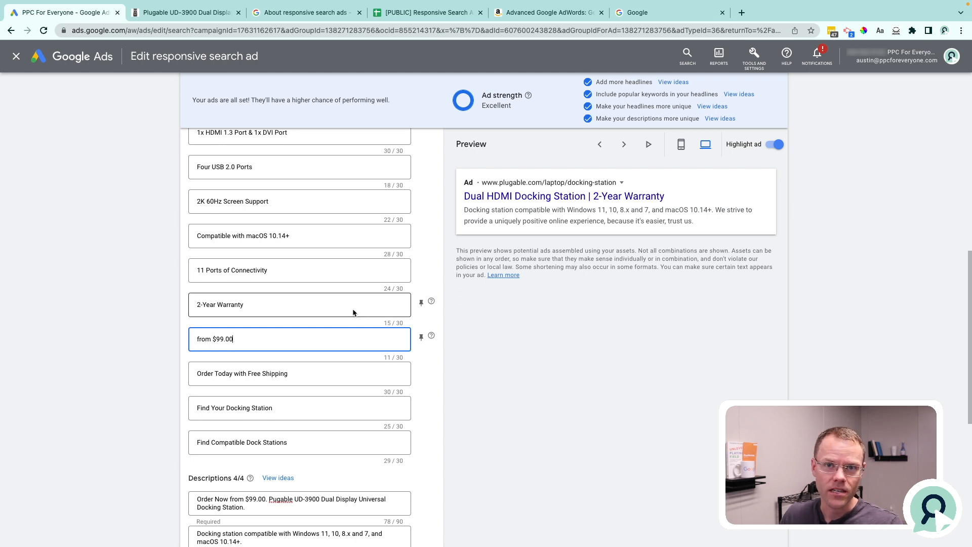
{"action": "scroll", "coordinate": [393, 304], "scroll_direction": "up", "scroll_amount": 6}
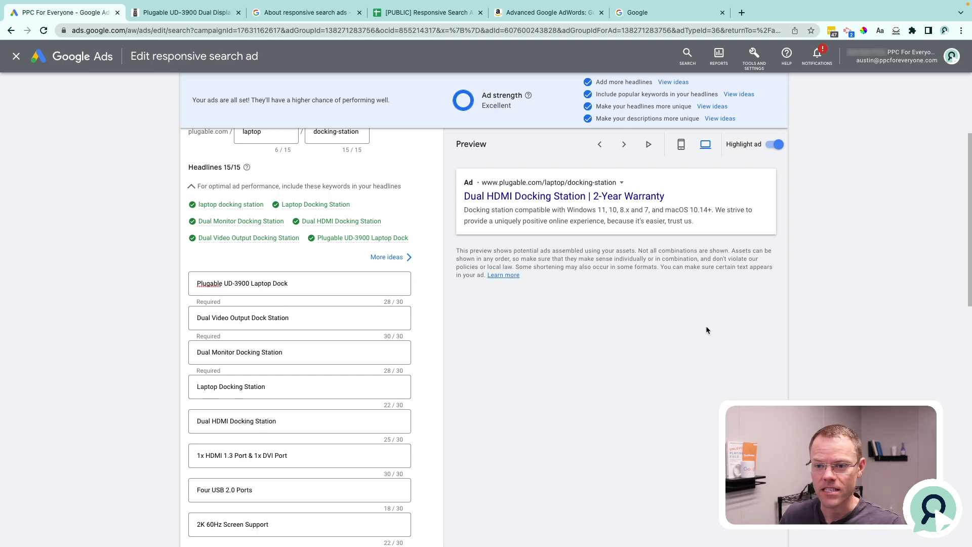
On the Plugable UD-3900 product page, copy "Featuring a hybrid 2-in-1 USB 3.0" and move the spreadsheet's browser tab beside the page.
{"action": "left_click", "coordinate": [184, 12]}
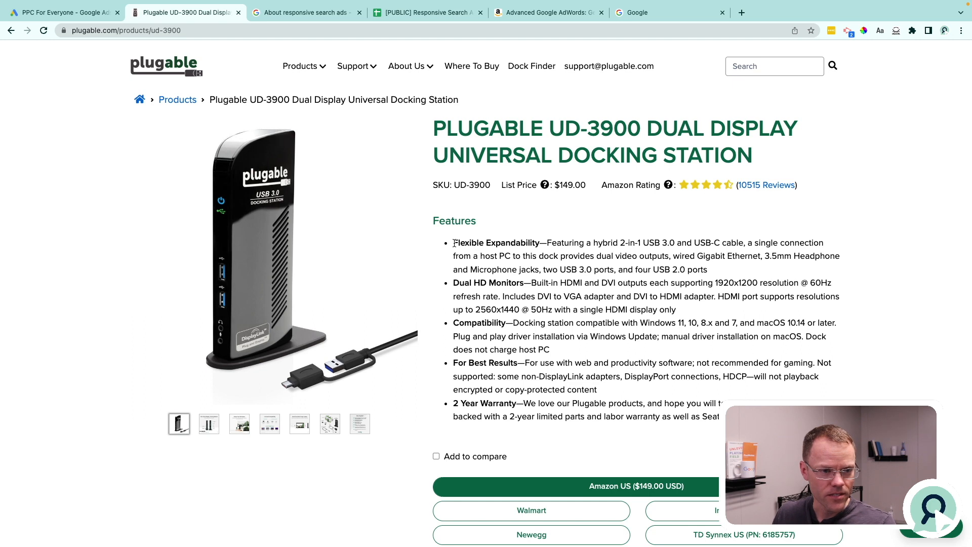
{"action": "left_click_drag", "start_coordinate": [454, 244], "coordinate": [542, 241]}
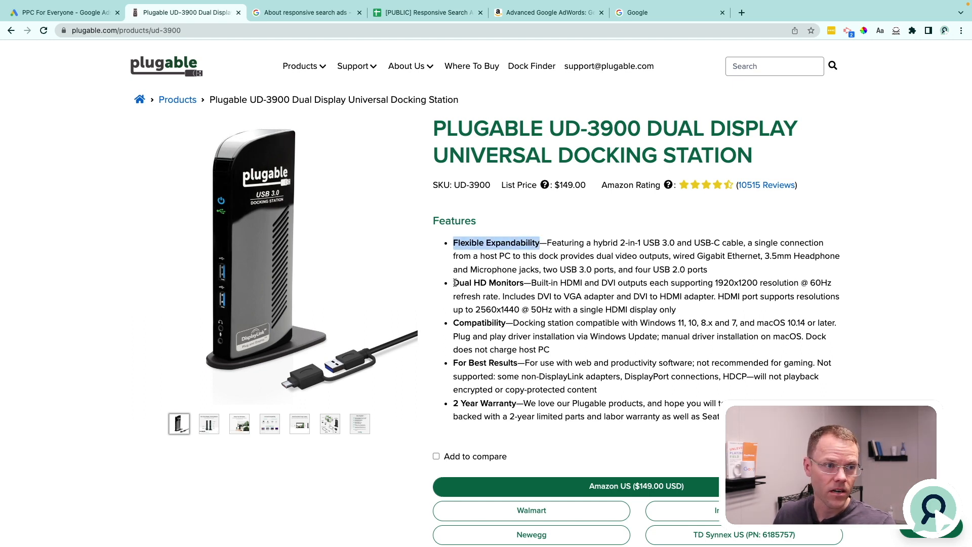
{"action": "left_click_drag", "start_coordinate": [430, 38], "coordinate": [293, 38]}
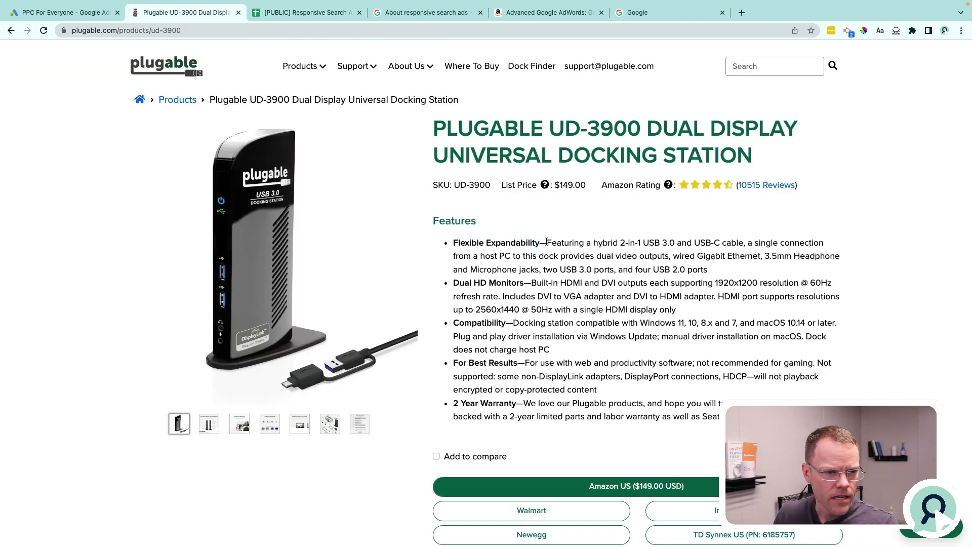
{"action": "left_click_drag", "start_coordinate": [548, 242], "coordinate": [675, 244]}
{"action": "key", "text": "ctrl+c"}
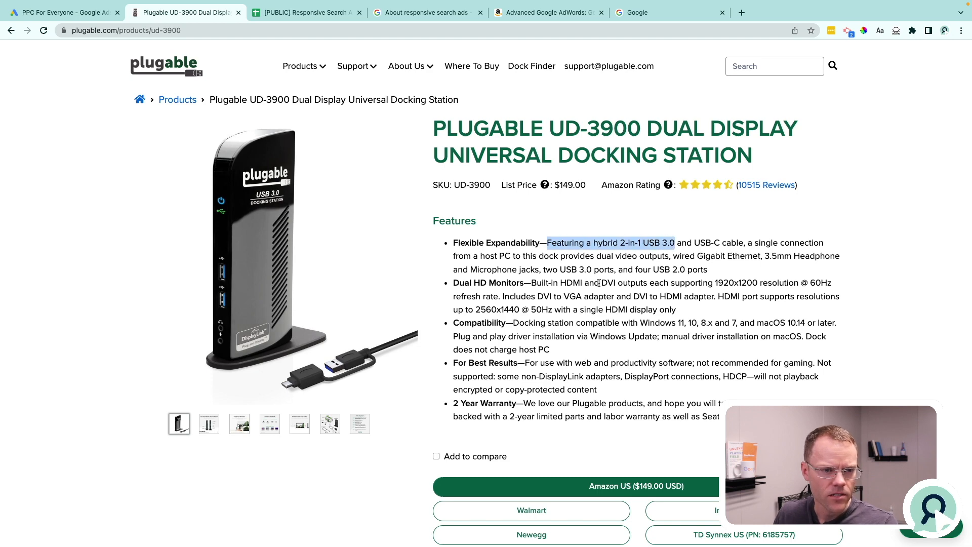
In the Demo sheet of the Responsive Search Ads template, enter bold headings "Features" in A1 and "Benefits" in B1 and widen both columns.
{"action": "left_click", "coordinate": [320, 13]}
{"action": "left_click", "coordinate": [106, 135]}
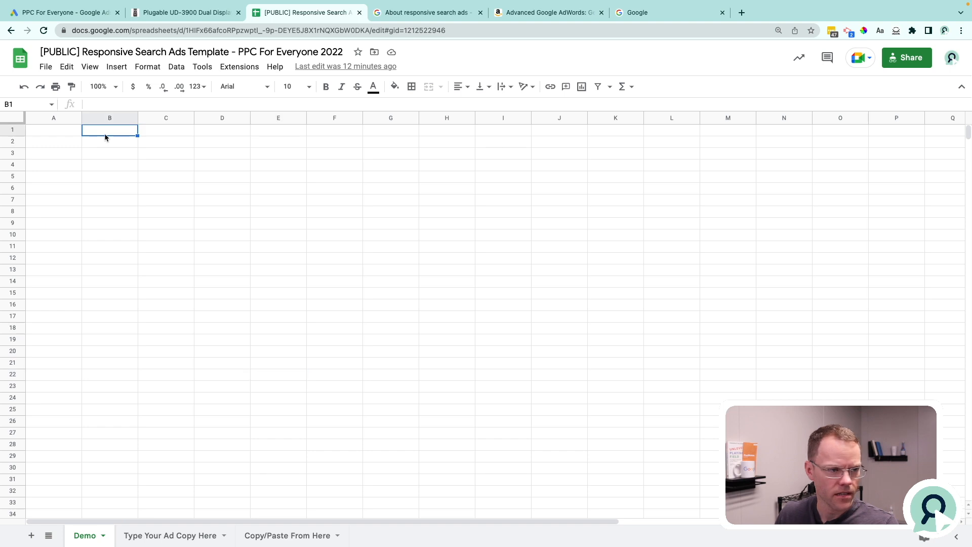
{"action": "key", "text": "Left"}
{"action": "key", "text": "ctrl+b"}
{"action": "type", "text": "Feate"}
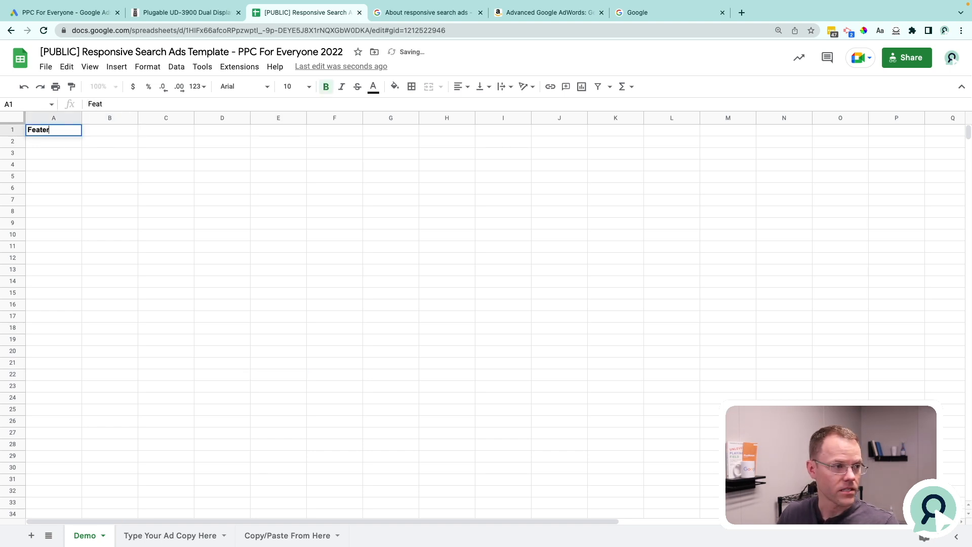
{"action": "key", "text": "BackSpace"}
{"action": "type", "text": "ures"}
{"action": "key", "text": "Tab"}
{"action": "type", "text": "Benefit"}
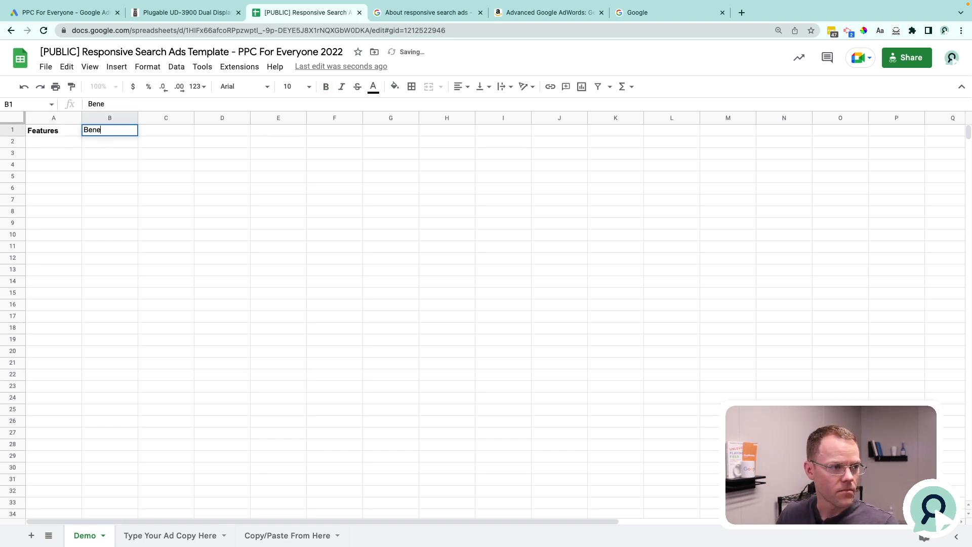
{"action": "type", "text": "s"}
{"action": "key", "text": "Tab"}
{"action": "key", "text": "Left"}
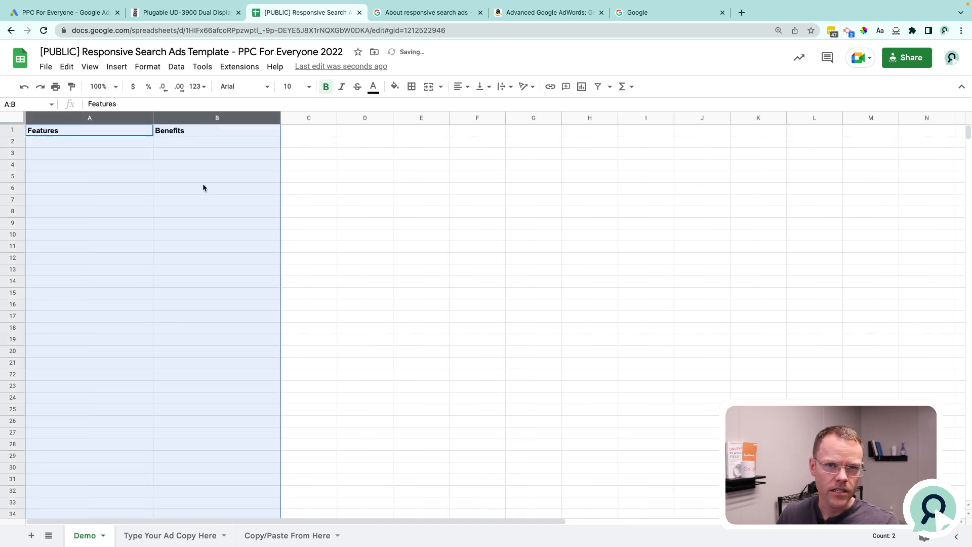
Paste the copied feature into A2 and reword it as "Features Hybrid 2-in-1 USB 3.0".
{"action": "left_click", "coordinate": [202, 187]}
{"action": "double_click", "coordinate": [108, 143]}
{"action": "key", "text": "ctrl+v"}
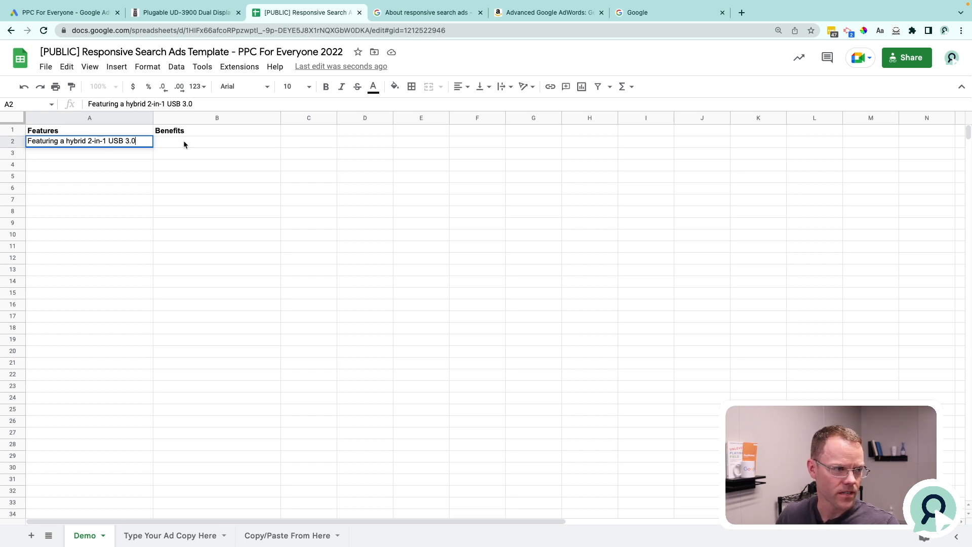
{"action": "left_click", "coordinate": [58, 142]}
{"action": "key", "text": "BackSpace"}
{"action": "key", "text": "BackSpace"}
{"action": "key", "text": "BackSpace"}
{"action": "type", "text": "es"}
{"action": "key", "text": "Delete"}
{"action": "key", "text": "Delete"}
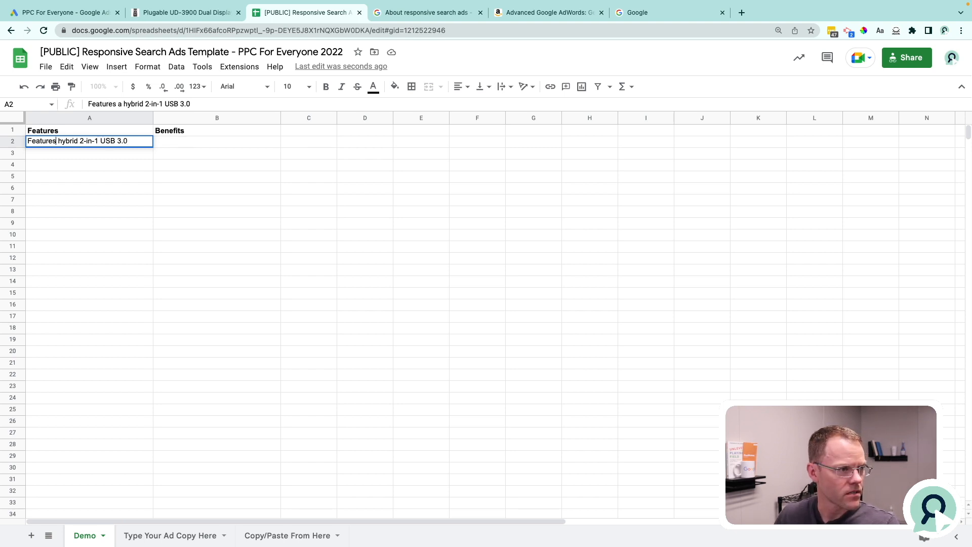
{"action": "key", "text": "Right"}
{"action": "key", "text": "Delete"}
{"action": "type", "text": "H"}
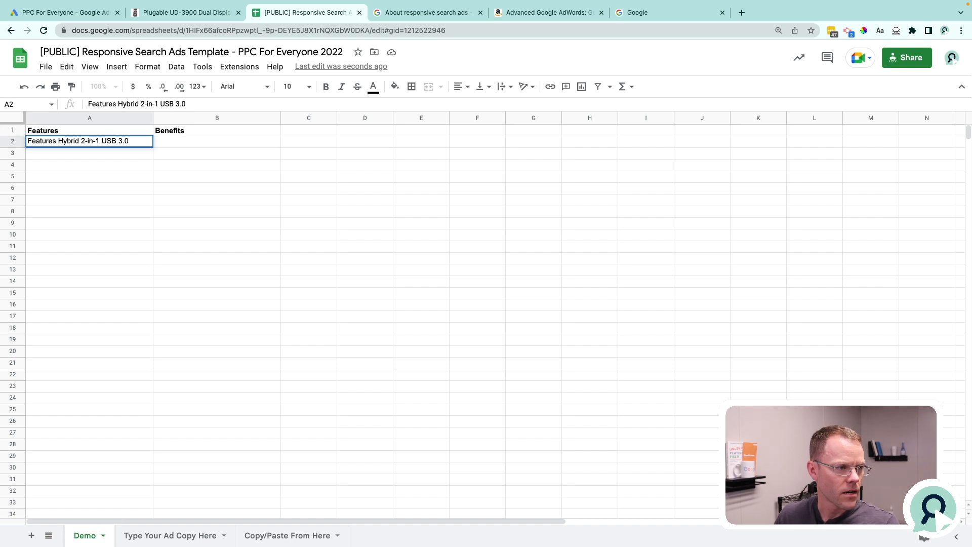
Check the "Dual HD Monitors" feature on the product page and enter "Support Dual HD Monitors" in A3.
{"action": "key", "text": "Tab"}
{"action": "key", "text": "ctrl+shift+Tab"}
{"action": "left_click_drag", "start_coordinate": [453, 283], "coordinate": [524, 282]}
{"action": "key", "text": "ctrl+Tab"}
{"action": "key", "text": "Return"}
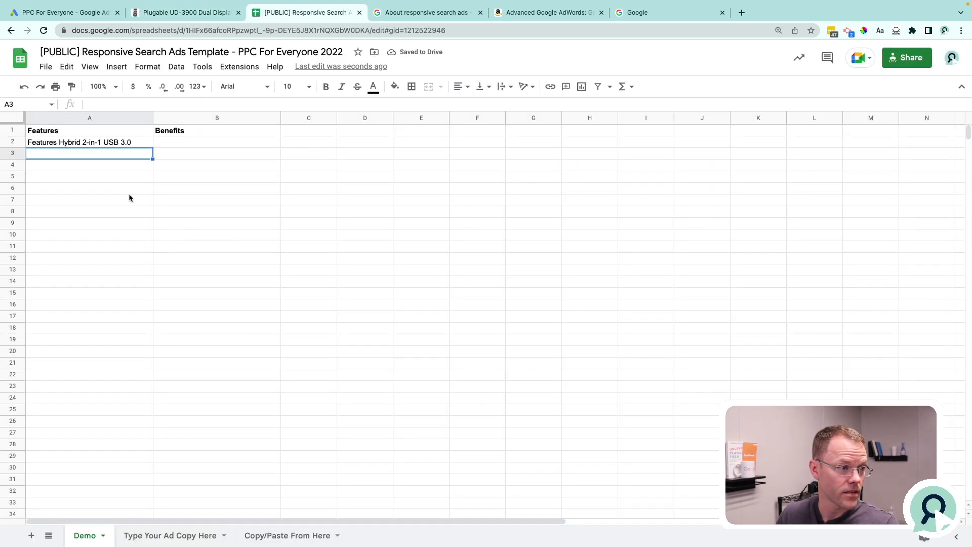
{"action": "type", "text": "Support Dual HG"}
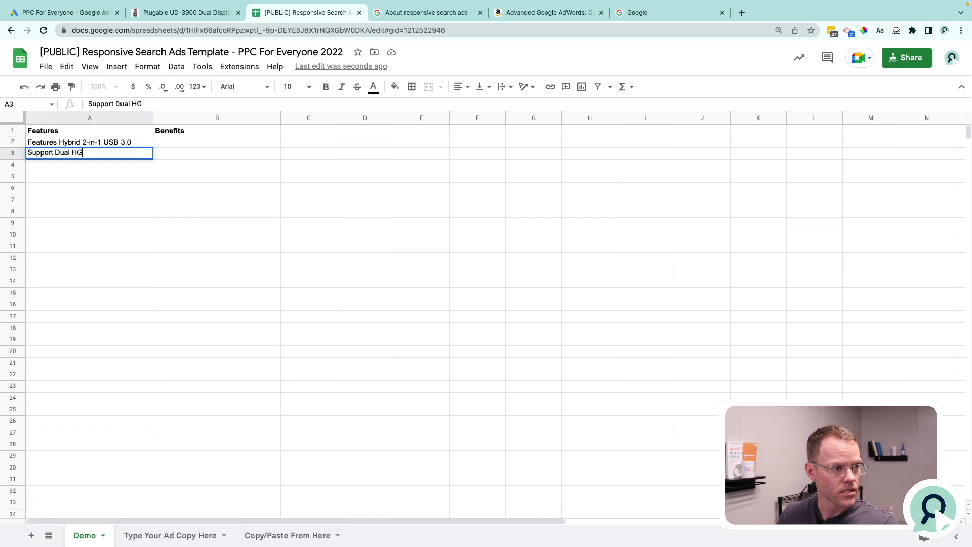
Copy "macOS 10.14" from the product page's compatibility feature and enter "Compatible with macOS 10.14" in A4.
{"action": "key", "text": "ctrl+shift+Tab"}
{"action": "left_click_drag", "start_coordinate": [757, 323], "coordinate": [806, 323]}
{"action": "key", "text": "ctrl+c"}
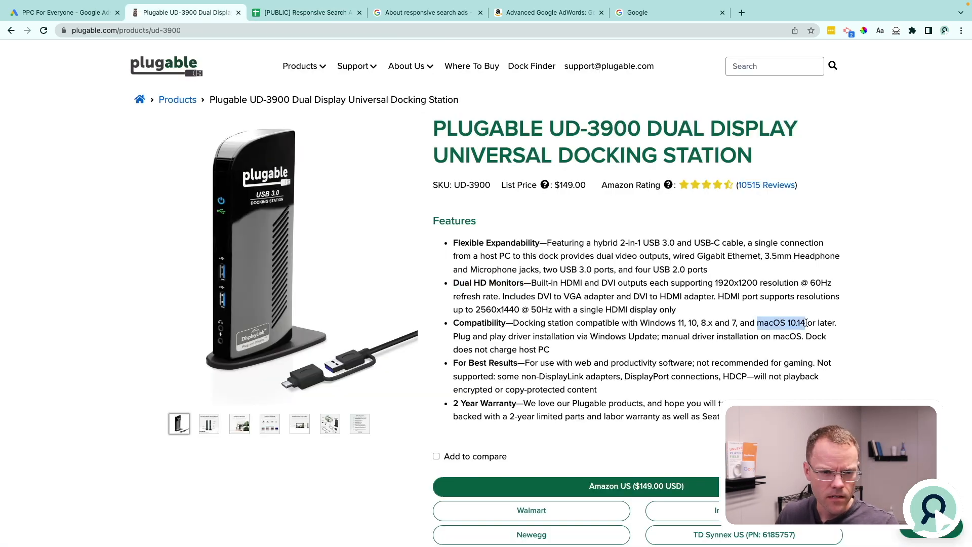
{"action": "key", "text": "ctrl+Tab"}
{"action": "type", "text": "Compatible"}
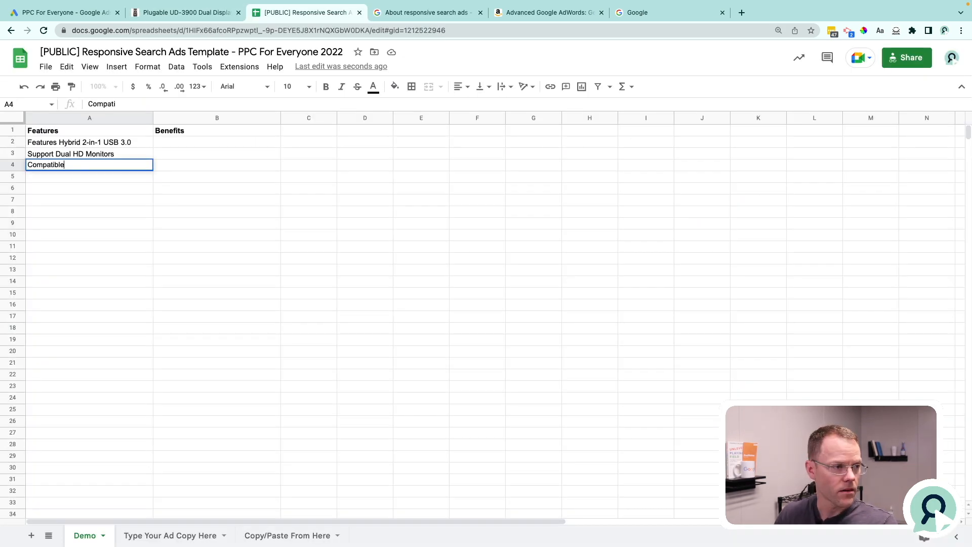
{"action": "type", "text": " with"}
{"action": "key", "text": "ctrl+v"}
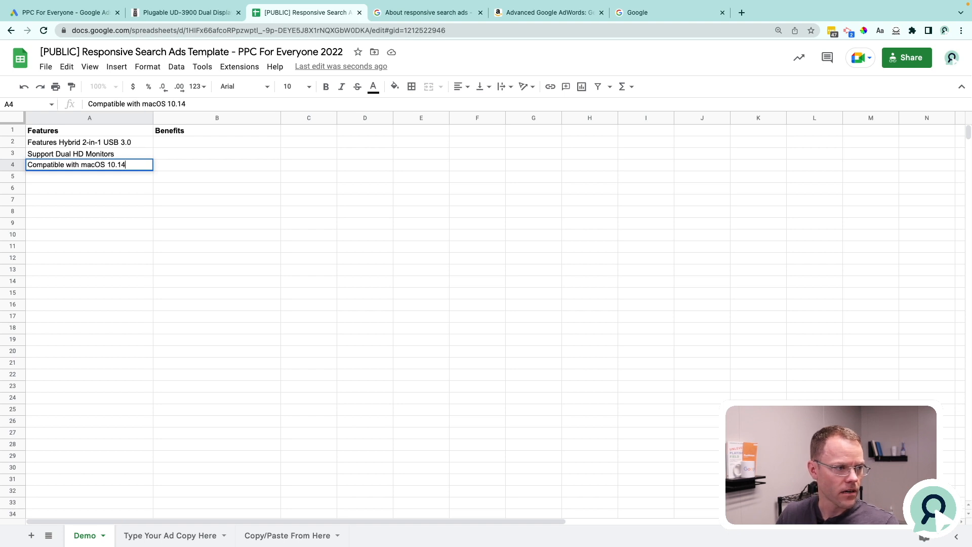
{"action": "left_click", "coordinate": [214, 180]}
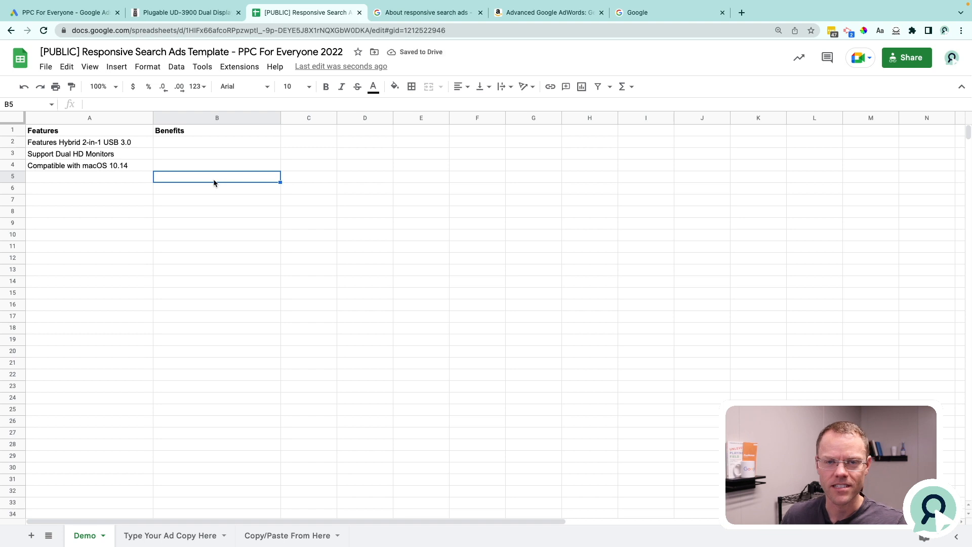
Review the product and call-to-action headlines in the filled-in Demo sheet and widen the "Calls to Action" column to fit its text.
{"action": "left_click", "coordinate": [105, 135]}
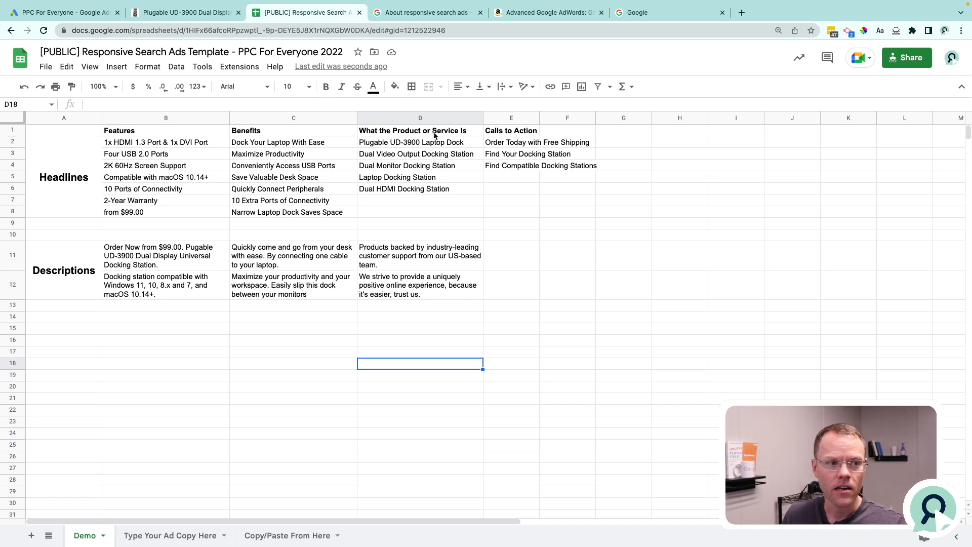
{"action": "left_click_drag", "start_coordinate": [450, 143], "coordinate": [457, 188]}
{"action": "left_click_drag", "start_coordinate": [504, 147], "coordinate": [512, 164]}
{"action": "left_click_drag", "start_coordinate": [539, 118], "coordinate": [603, 119]}
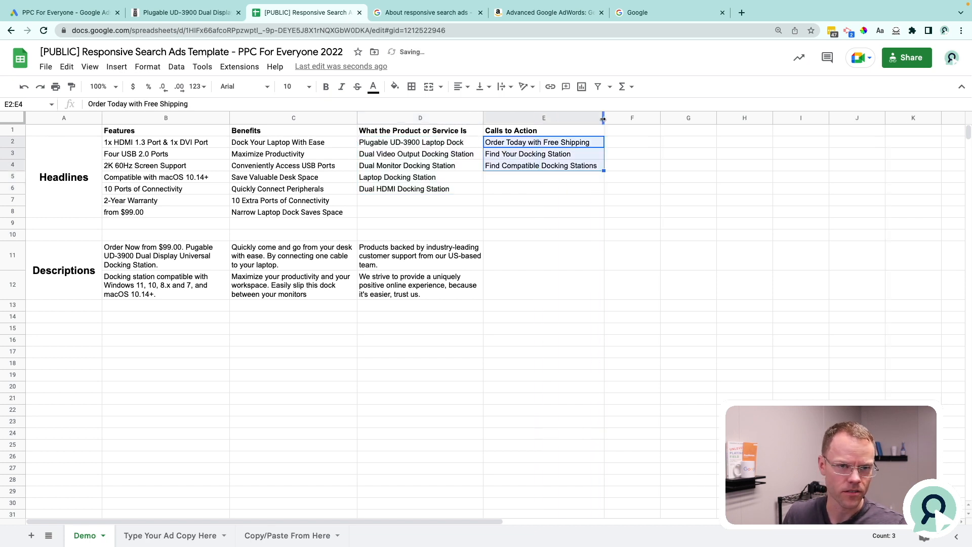
{"action": "left_click", "coordinate": [538, 199]}
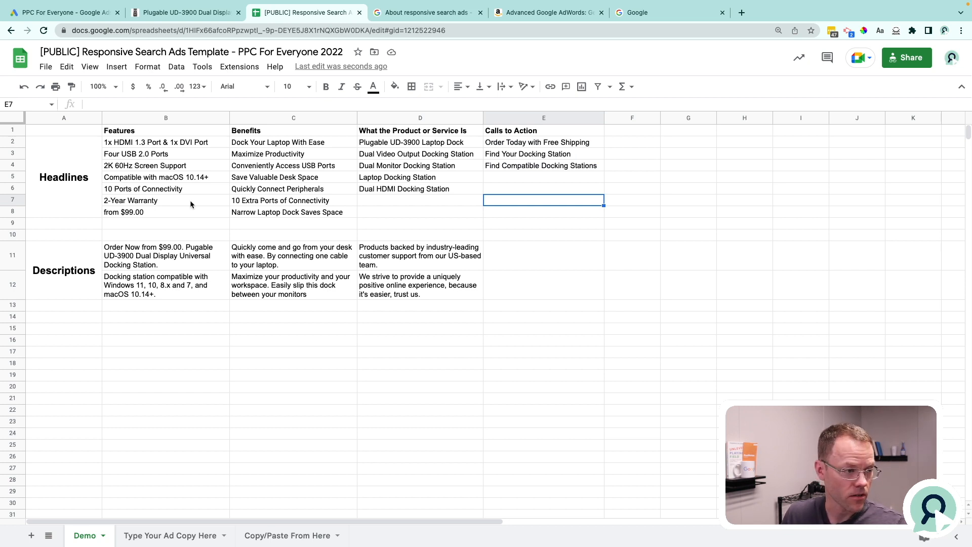
Review the feature headlines in B6:B8 of the Demo sheet against the features listed on the Plugable product page.
{"action": "left_click", "coordinate": [167, 211]}
{"action": "left_click", "coordinate": [164, 204]}
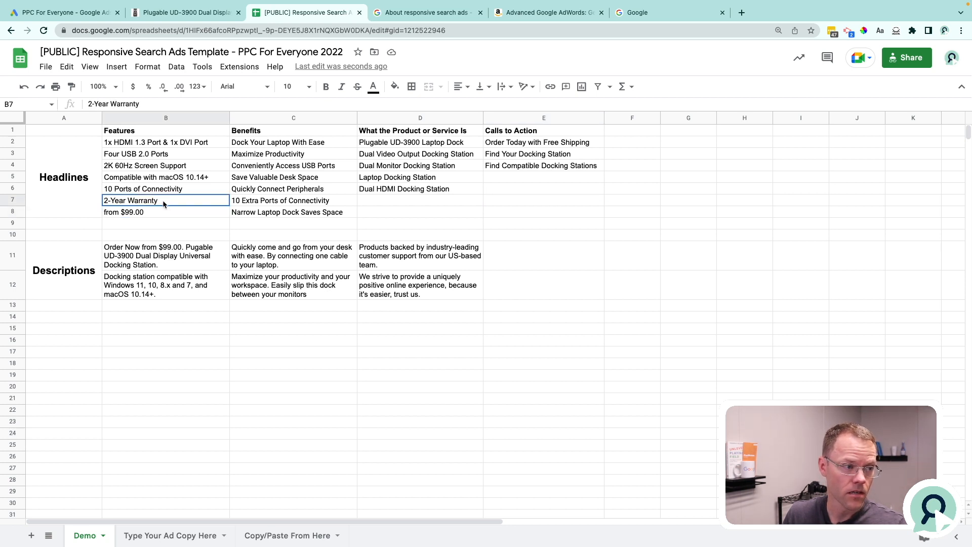
{"action": "left_click", "coordinate": [178, 192]}
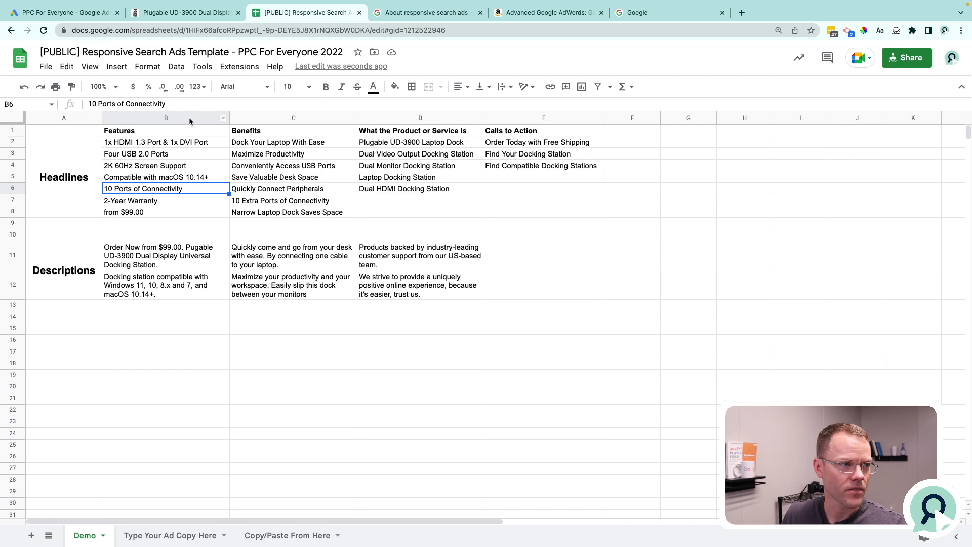
{"action": "left_click", "coordinate": [188, 12]}
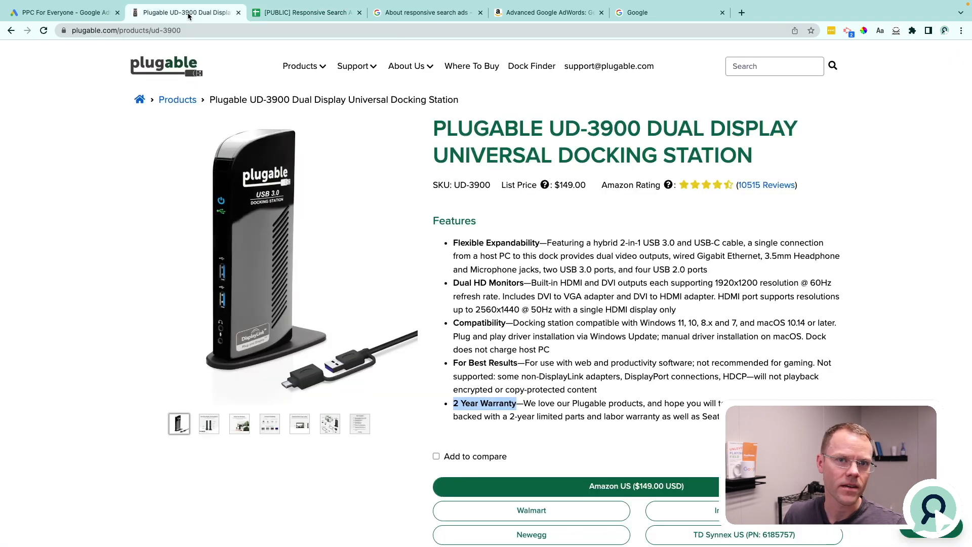
{"action": "left_click", "coordinate": [304, 12]}
Review the benefit headlines in the Demo sheet, from "Dock Your Laptop With Ease" to "Save Valuable Desk Space".
{"action": "left_click", "coordinate": [291, 144]}
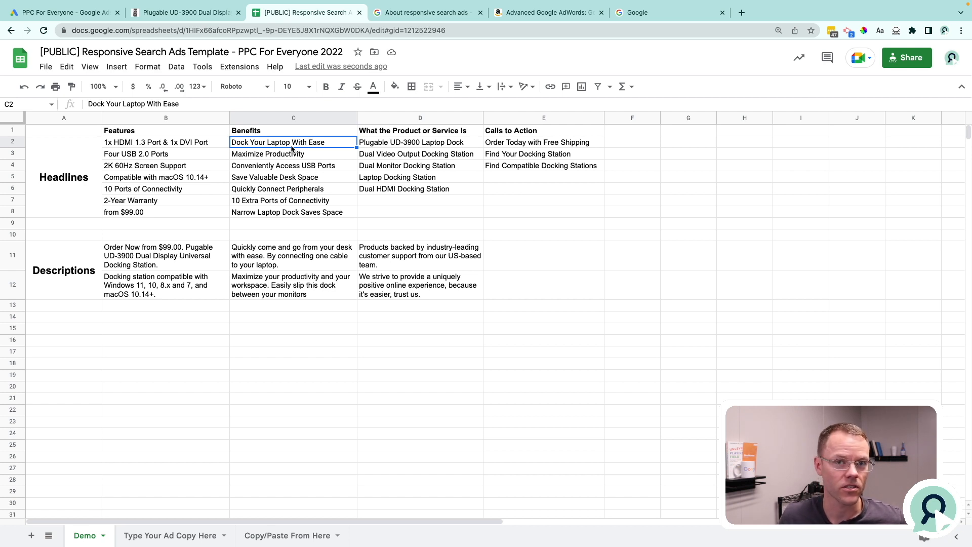
{"action": "double_click", "coordinate": [332, 143]}
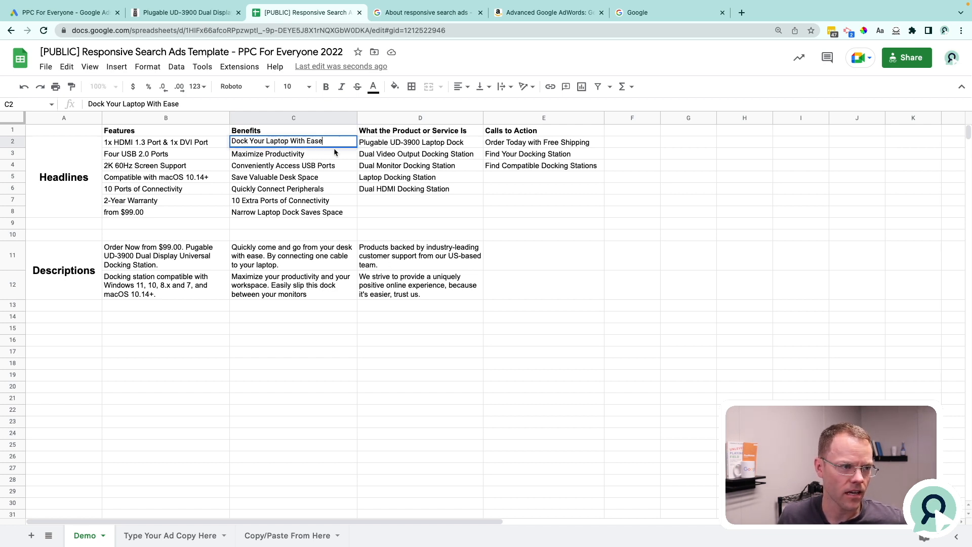
{"action": "left_click", "coordinate": [312, 177]}
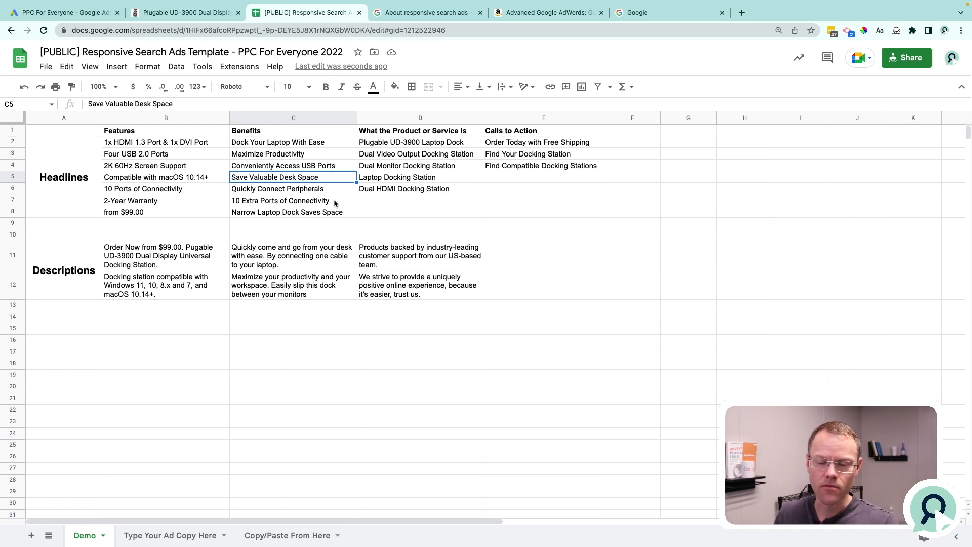
Examine the feature, benefit and product descriptions in rows 11 and 12 of the Demo sheet.
{"action": "left_click", "coordinate": [169, 262]}
{"action": "left_click_drag", "start_coordinate": [169, 268], "coordinate": [172, 276]}
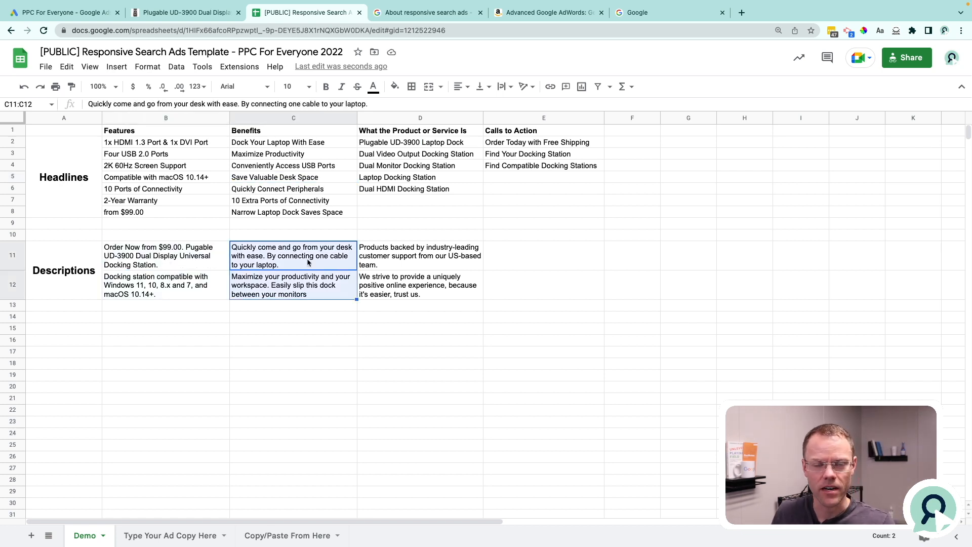
{"action": "left_click", "coordinate": [171, 259]}
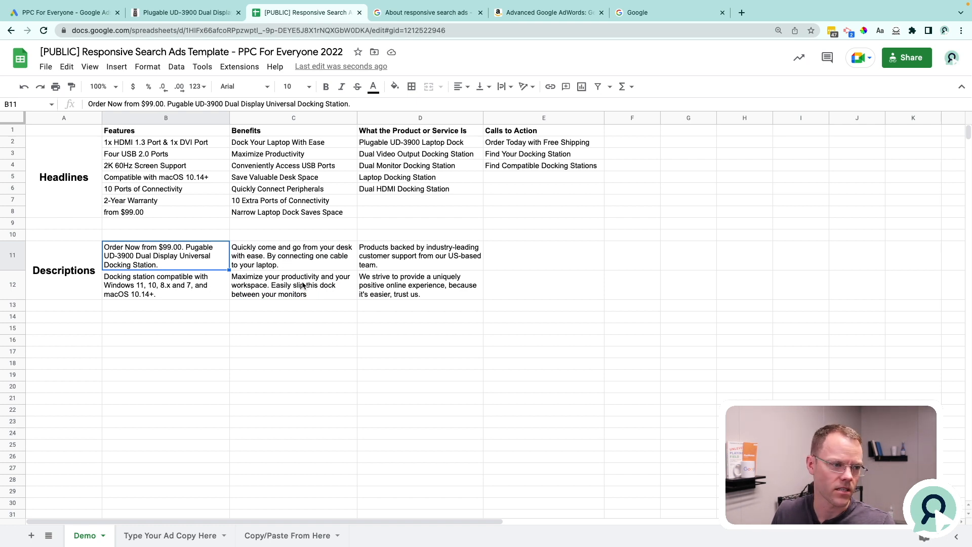
{"action": "left_click", "coordinate": [418, 256]}
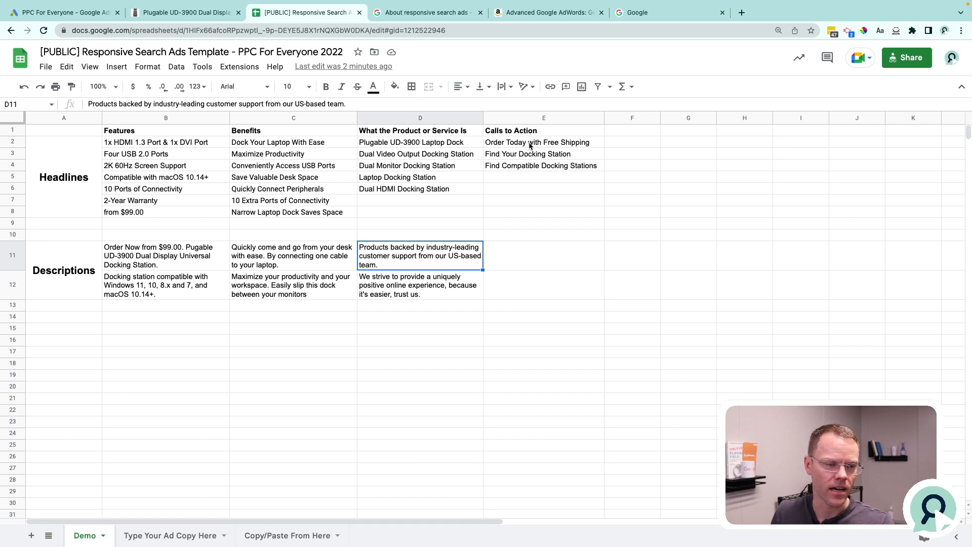
Check the "Order Today with Free Shipping" call to action and view the Advanced Google AdWords book page on Amazon.
{"action": "left_click", "coordinate": [551, 143]}
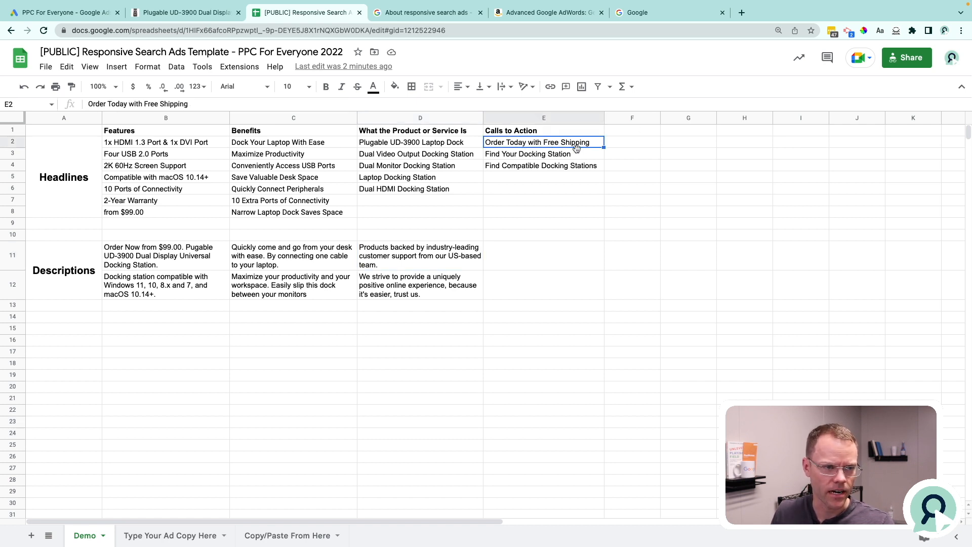
{"action": "left_click", "coordinate": [517, 178]}
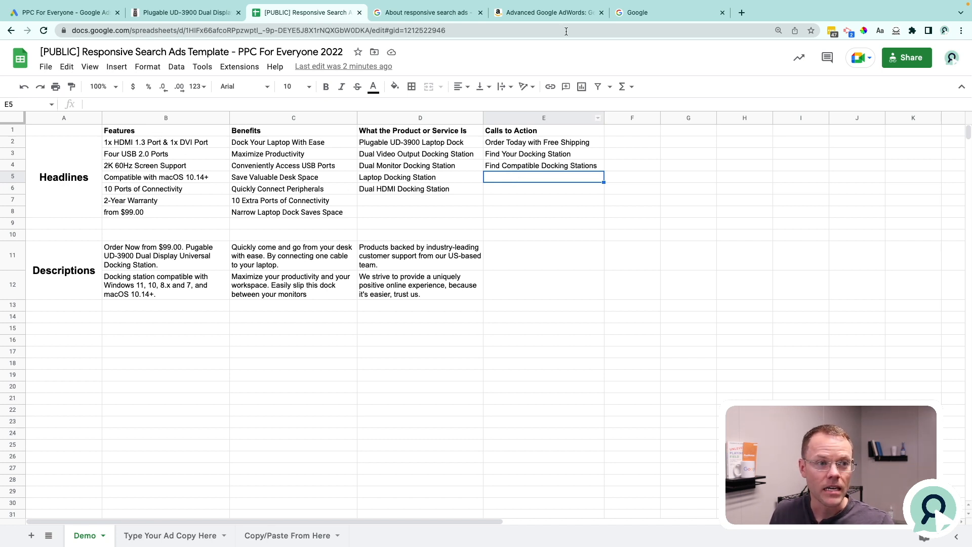
{"action": "left_click", "coordinate": [540, 14]}
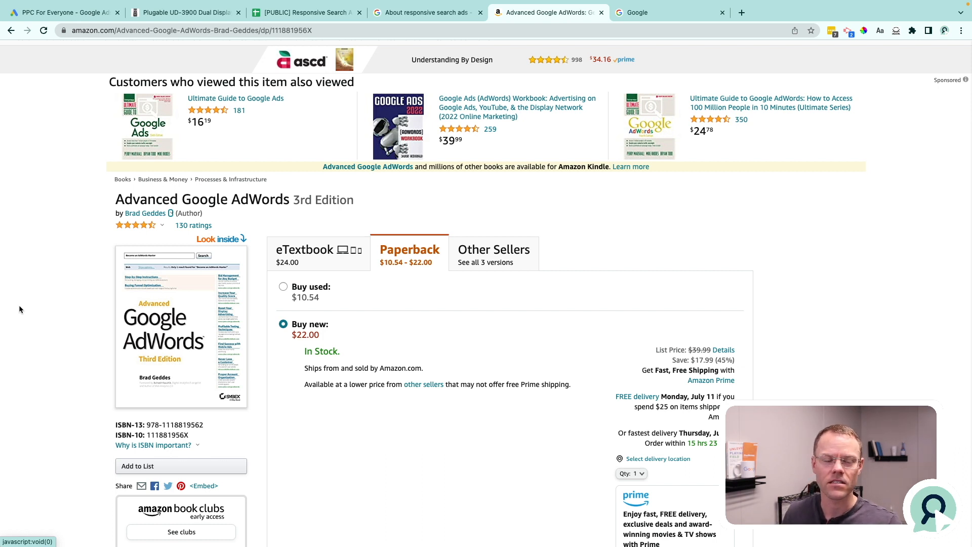
{"action": "left_click", "coordinate": [303, 12]}
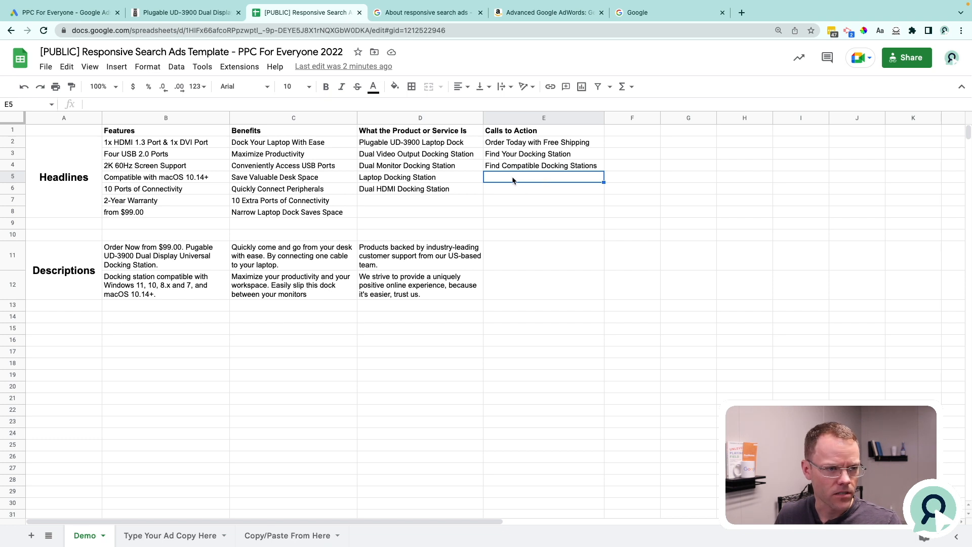
Enter the sample calls to action "Shop Now" in E6 and "Get a Quote" in E7.
{"action": "left_click", "coordinate": [543, 192]}
{"action": "type", "text": "Shop Now"}
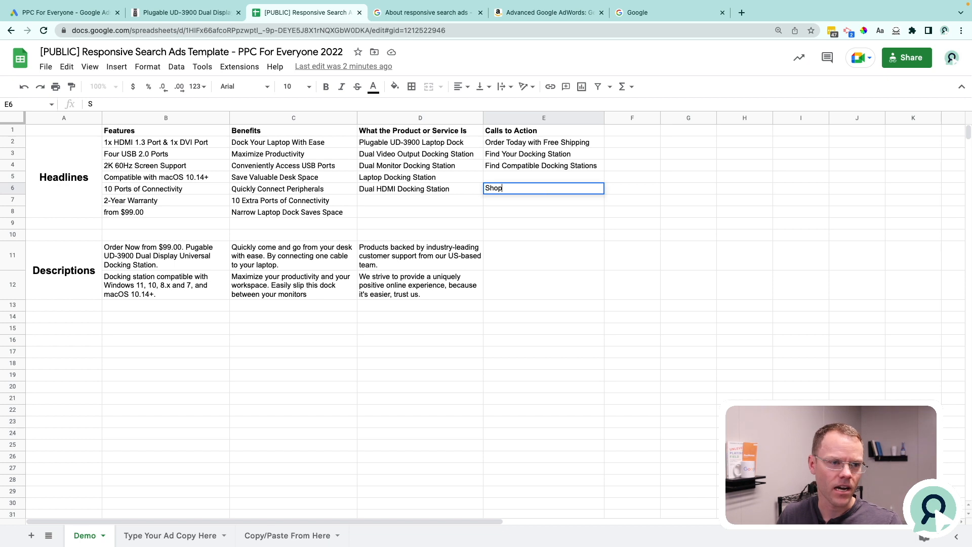
{"action": "key", "text": "Return"}
{"action": "type", "text": "Get a Quote\\"}
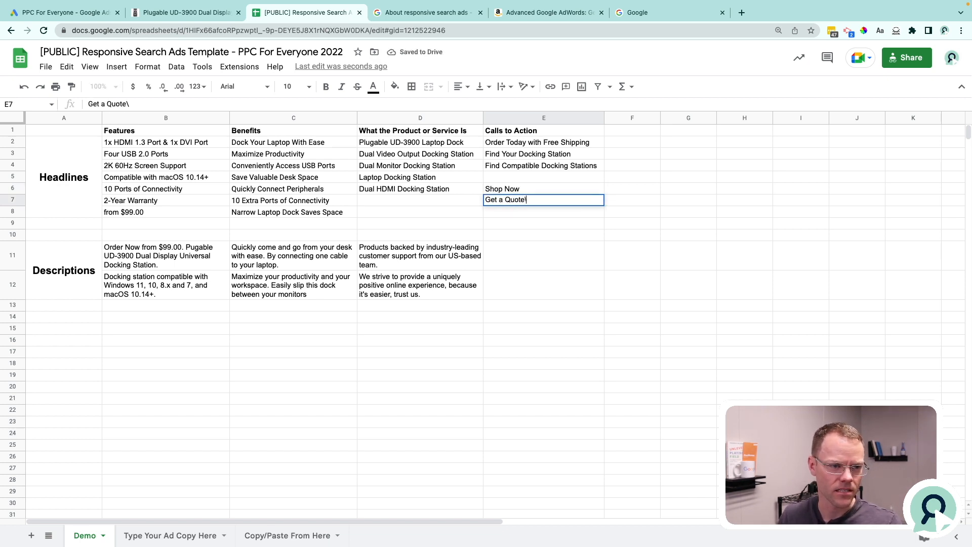
{"action": "key", "text": "Return"}
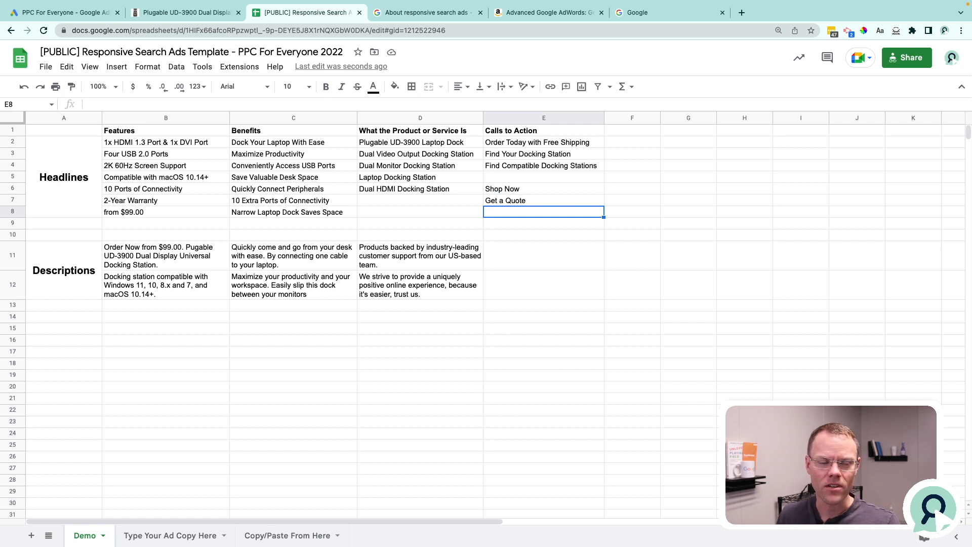
Delete the sample calls to action from E7 and E6.
{"action": "key", "text": "Up"}
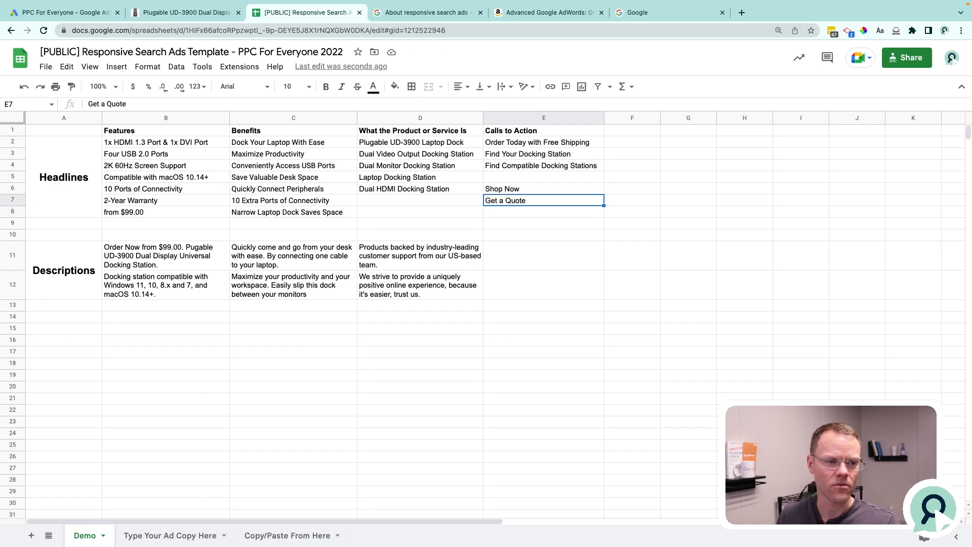
{"action": "key", "text": "Delete"}
{"action": "key", "text": "Up"}
{"action": "key", "text": "Delete"}
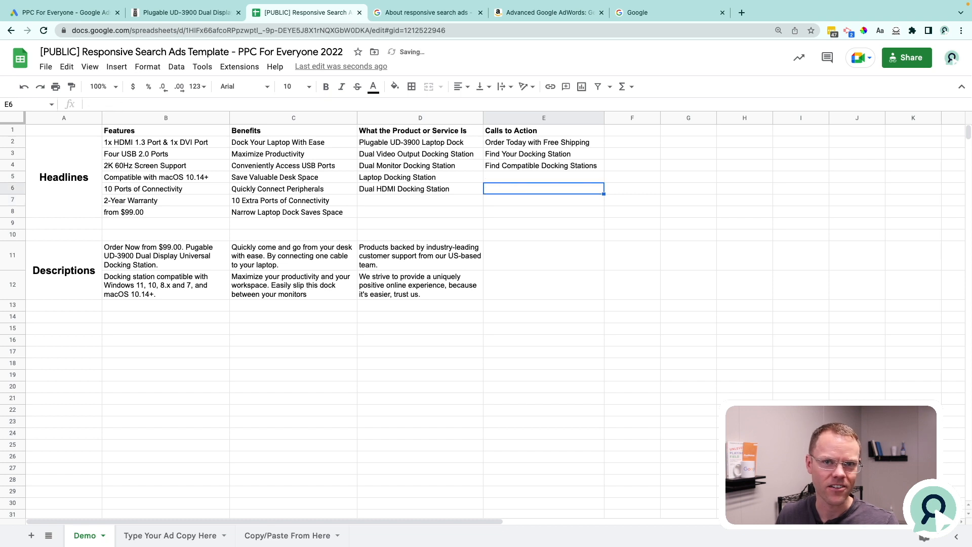
Examine the calls to action in E2:E4, highlighting "Free Shipping", "Docking Station" and "Compatible" without editing them.
{"action": "key", "text": "Up"}
{"action": "key", "text": "Up"}
{"action": "key", "text": "Up"}
{"action": "key", "text": "Up"}
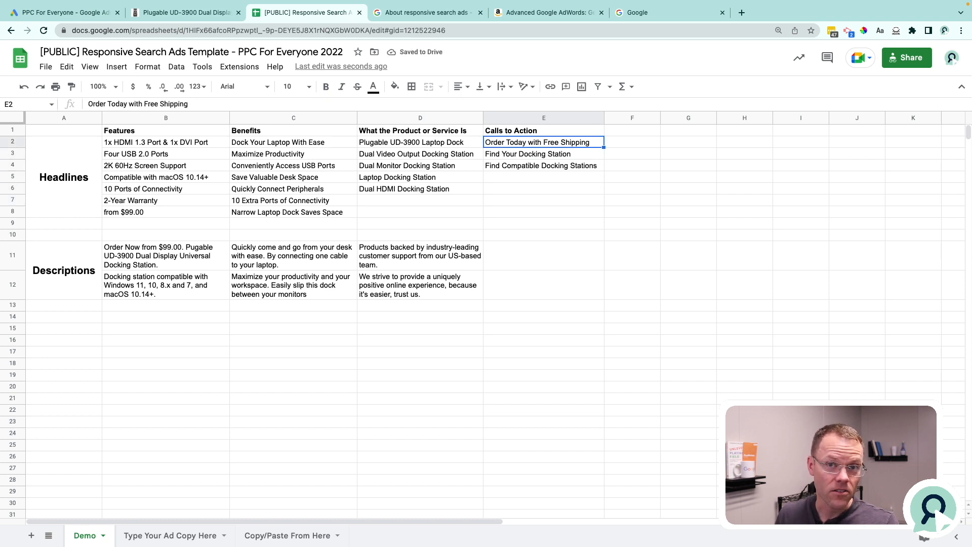
{"action": "key", "text": "Return"}
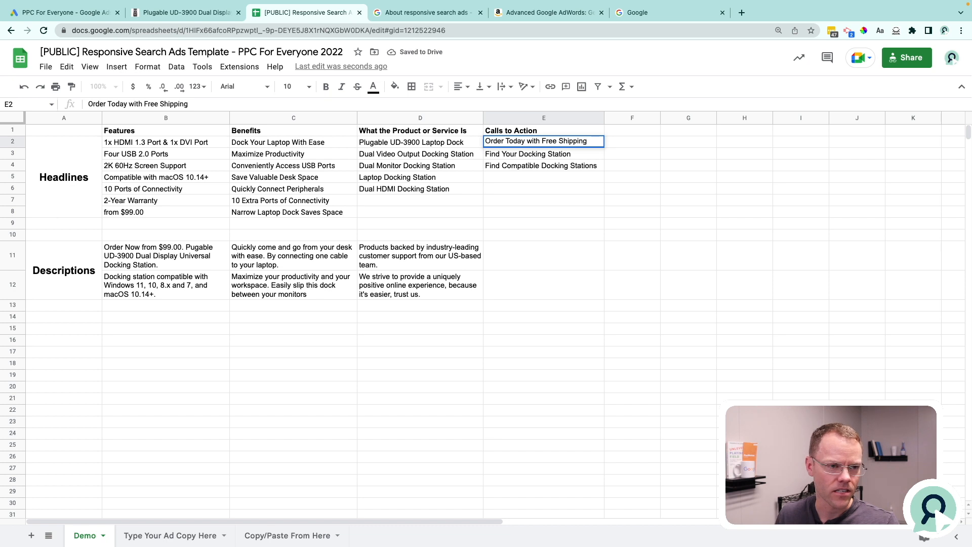
{"action": "key", "text": "ctrl+shift+Left"}
{"action": "key", "text": "ctrl+shift+Left"}
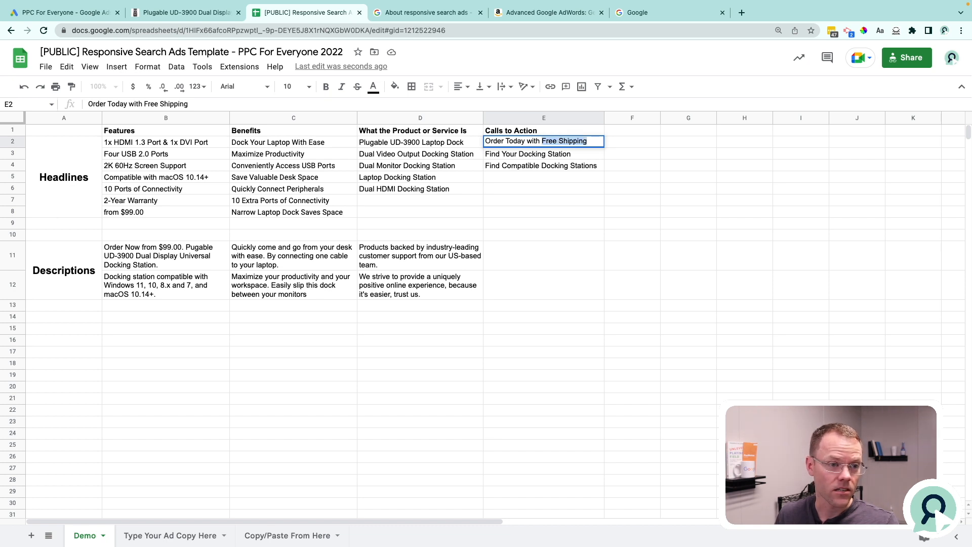
{"action": "key", "text": "Return"}
{"action": "key", "text": "Return"}
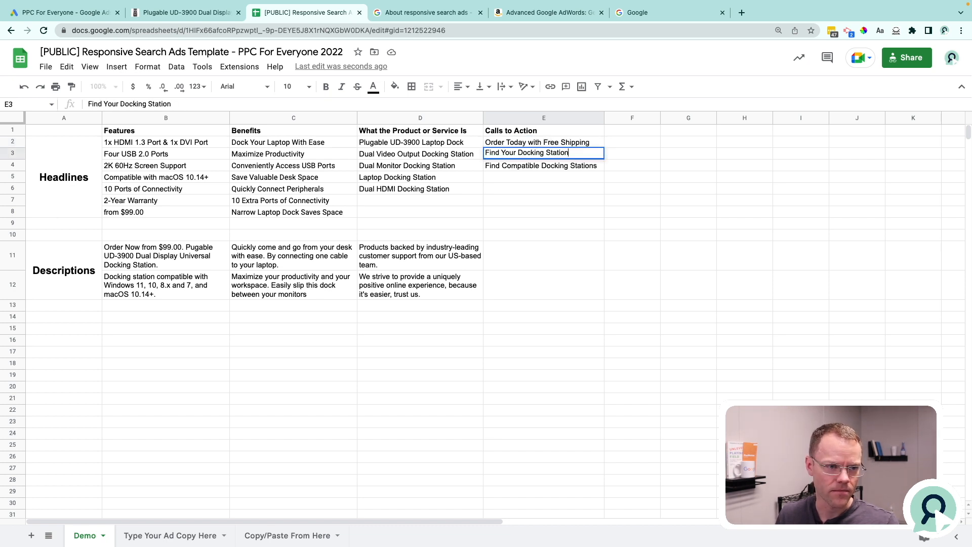
{"action": "key", "text": "ctrl+shift+Left"}
{"action": "key", "text": "ctrl+shift+Left"}
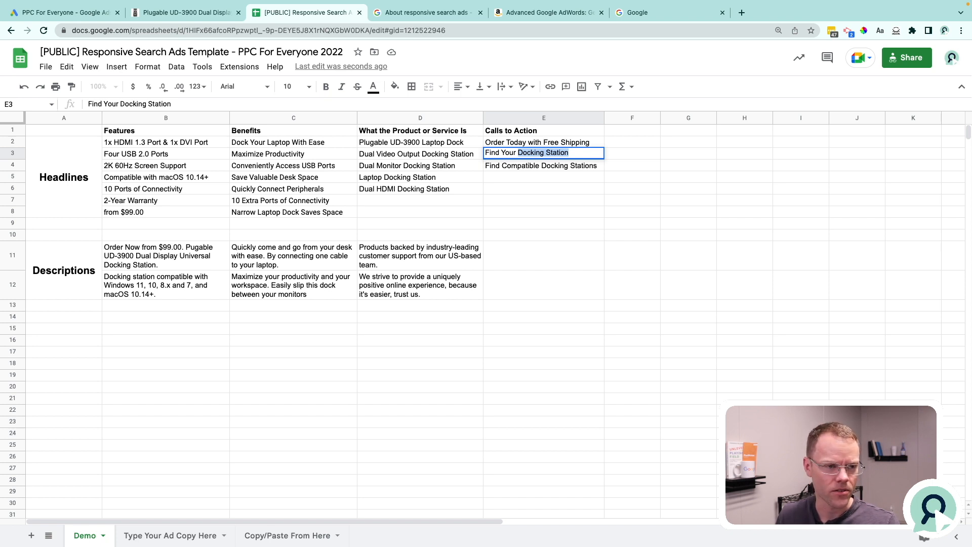
{"action": "key", "text": "Return"}
{"action": "key", "text": "Return"}
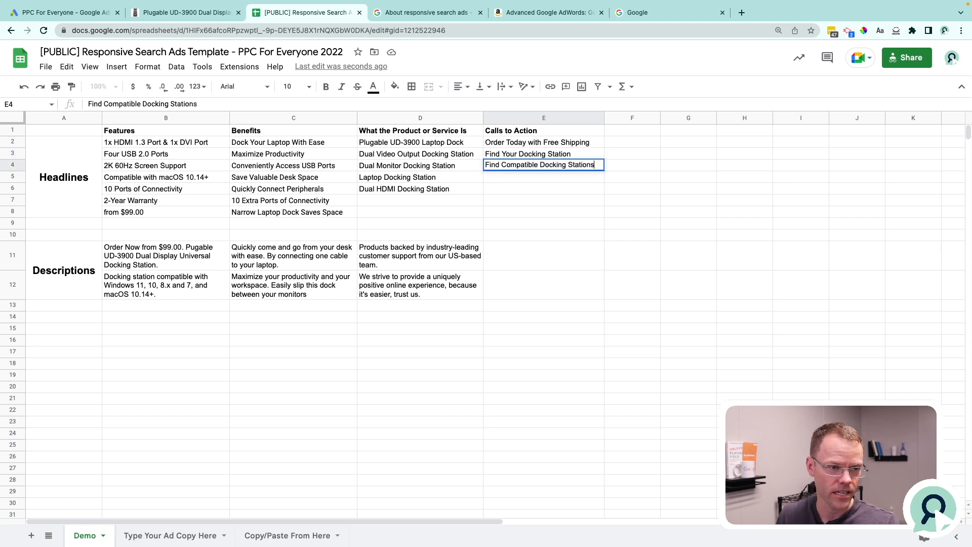
{"action": "key", "text": "ctrl+Left"}
{"action": "key", "text": "ctrl+Left"}
{"action": "key", "text": "ctrl+shift+Left"}
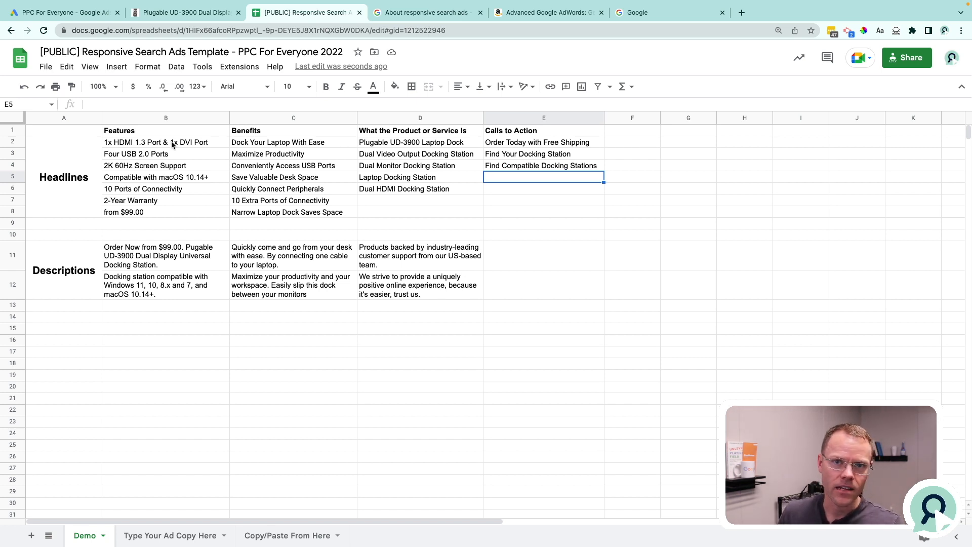
Open the "Type Your Ad Copy Here" sheet, view the options for making a copy of the template and cancel.
{"action": "left_click", "coordinate": [168, 537]}
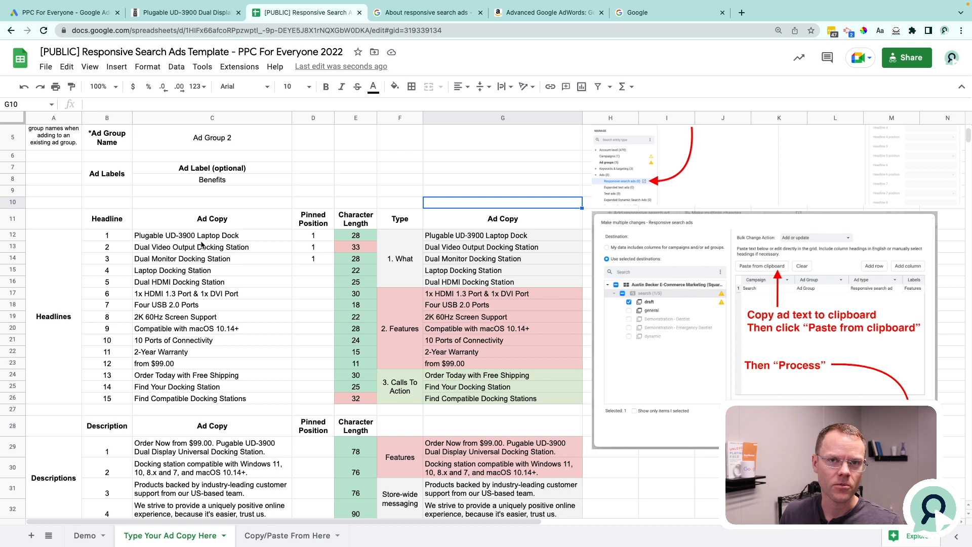
{"action": "left_click", "coordinate": [44, 69]}
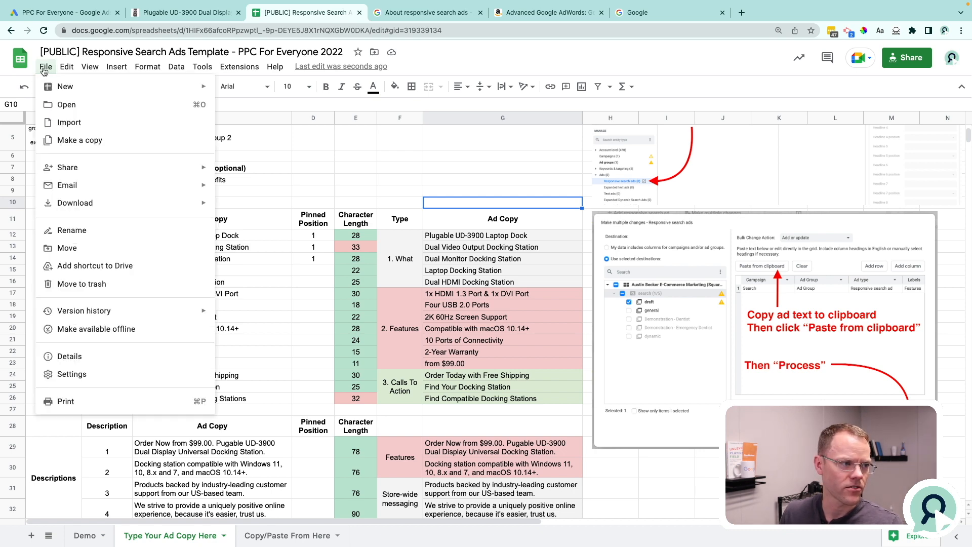
{"action": "left_click", "coordinate": [90, 140]}
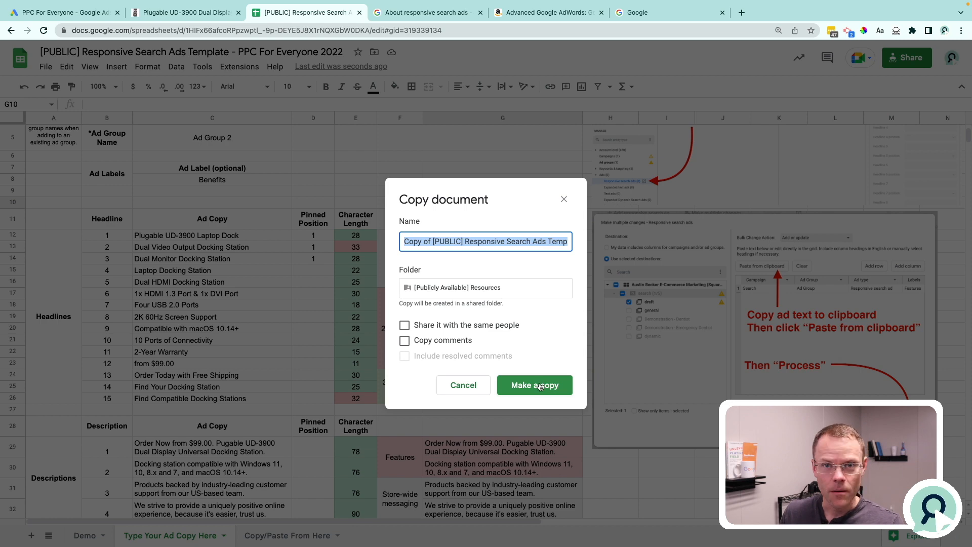
{"action": "left_click", "coordinate": [462, 386]}
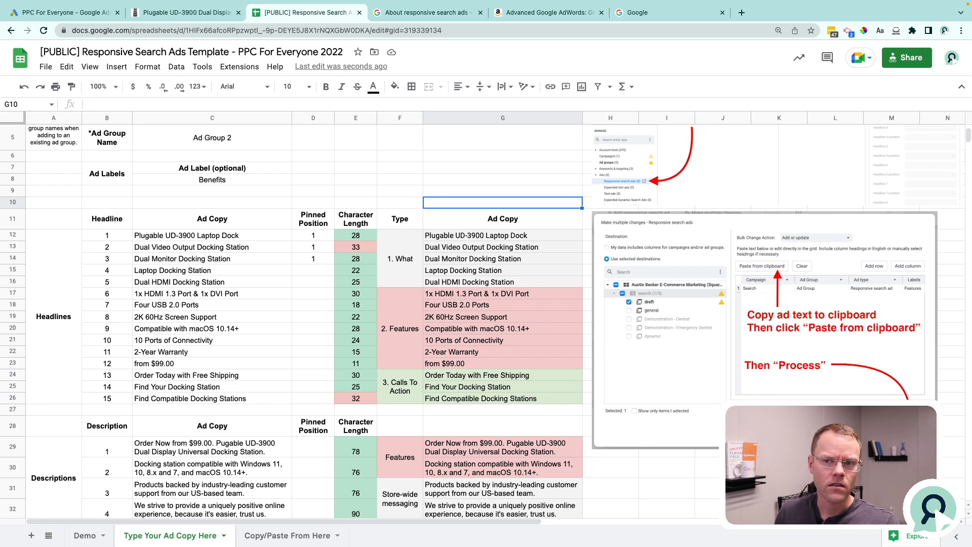
Switch to the responsive search ad editor in Google Ads and look over the display path and headlines.
{"action": "left_click", "coordinate": [72, 13]}
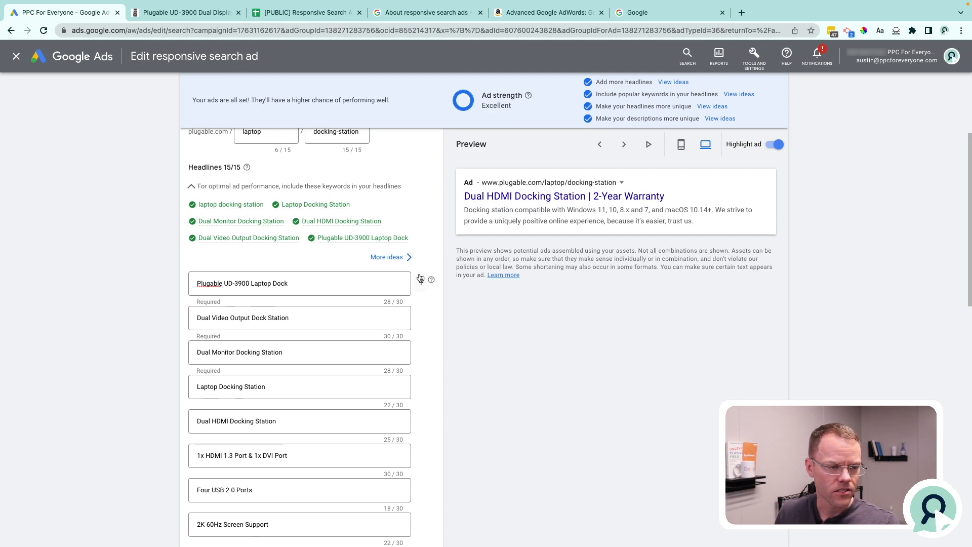
{"action": "scroll", "coordinate": [666, 272], "scroll_direction": "up", "scroll_amount": 1}
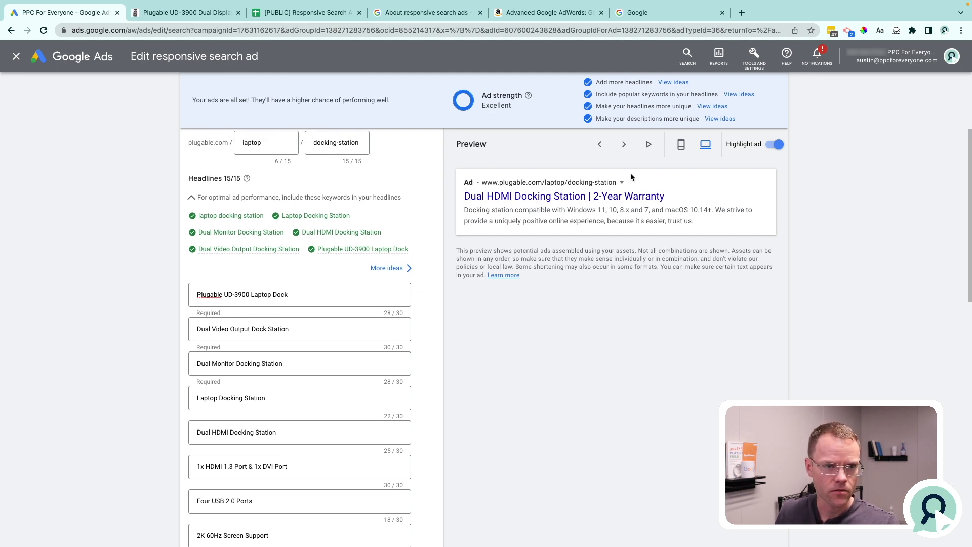
{"action": "scroll", "coordinate": [423, 347], "scroll_direction": "up", "scroll_amount": 4}
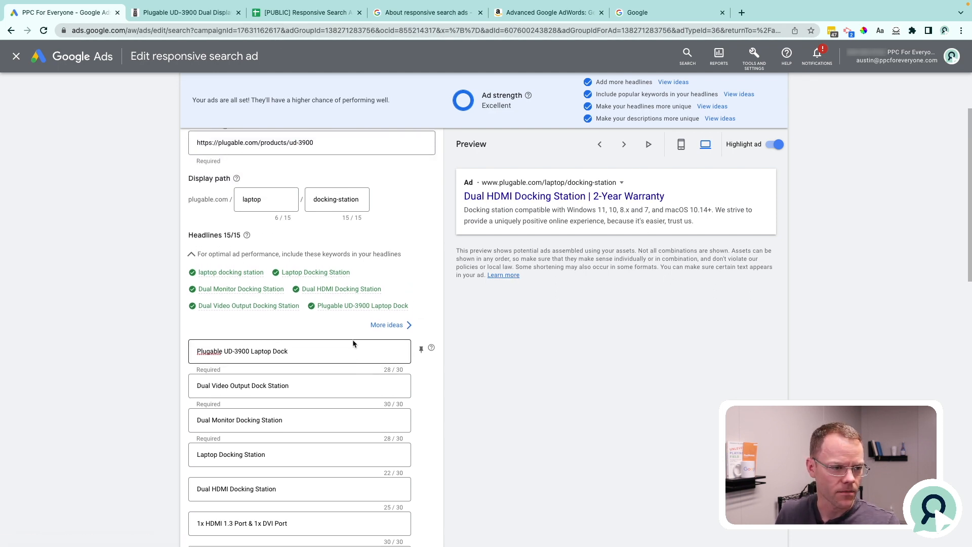
{"action": "scroll", "coordinate": [322, 403], "scroll_direction": "down", "scroll_amount": 1}
Cycle through the ad previews to examine different combinations of headlines and descriptions.
{"action": "left_click", "coordinate": [625, 145]}
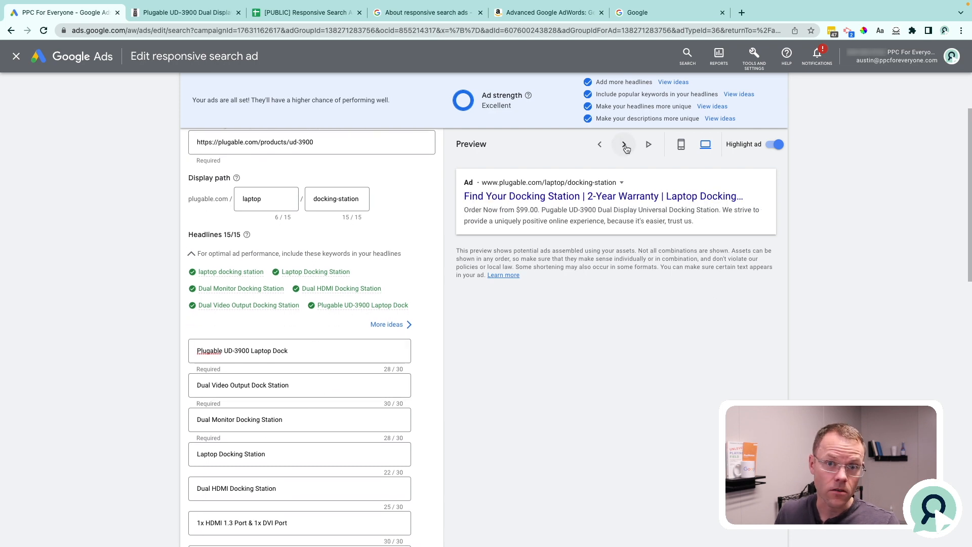
{"action": "left_click", "coordinate": [625, 146]}
{"action": "left_click", "coordinate": [625, 146]}
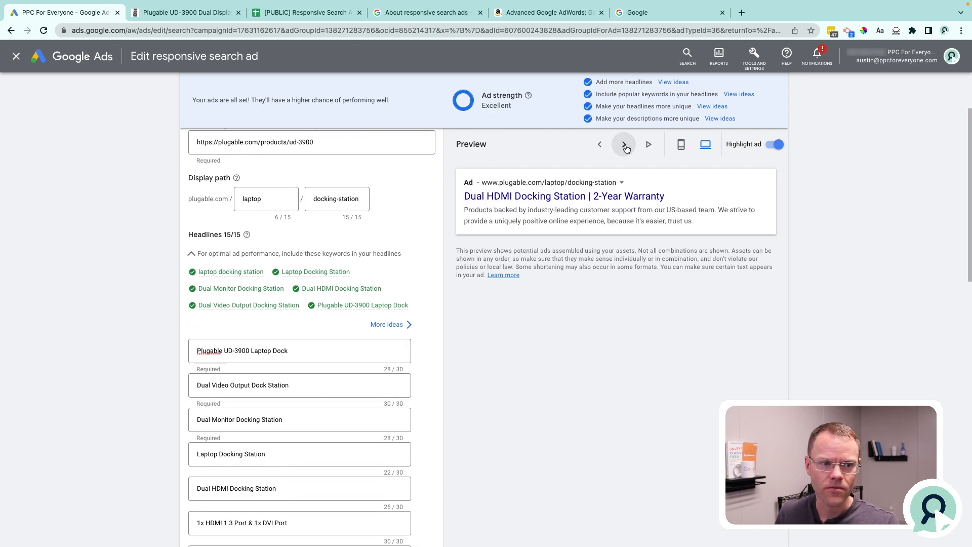
{"action": "left_click", "coordinate": [625, 146]}
{"action": "left_click", "coordinate": [625, 145]}
{"action": "left_click", "coordinate": [624, 146]}
{"action": "left_click", "coordinate": [625, 145]}
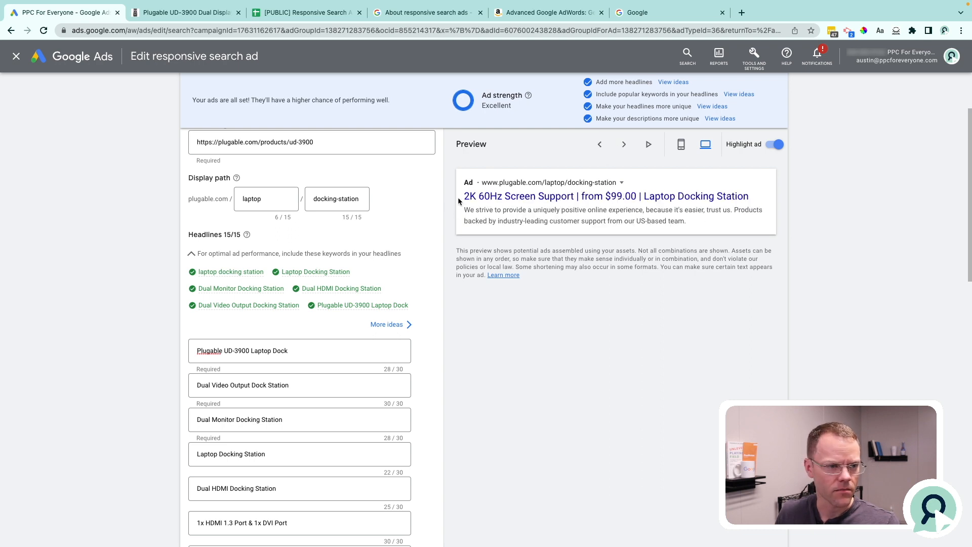
Compare headline combinations in the ad preview, highlighting "2K 60Hz Screen Support", "Laptop Docking Station" and "2-Year Warranty".
{"action": "left_click_drag", "start_coordinate": [464, 199], "coordinate": [576, 205]}
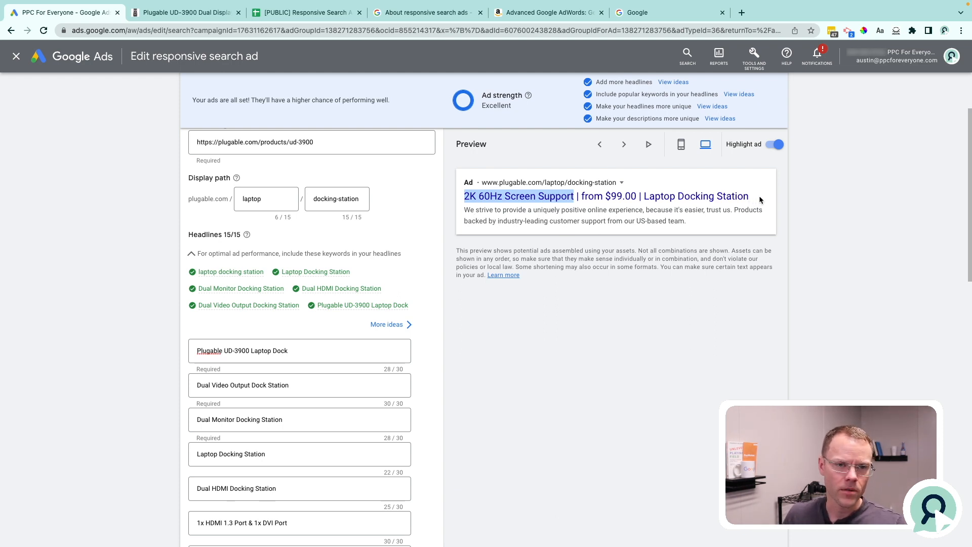
{"action": "left_click_drag", "start_coordinate": [759, 199], "coordinate": [645, 200]}
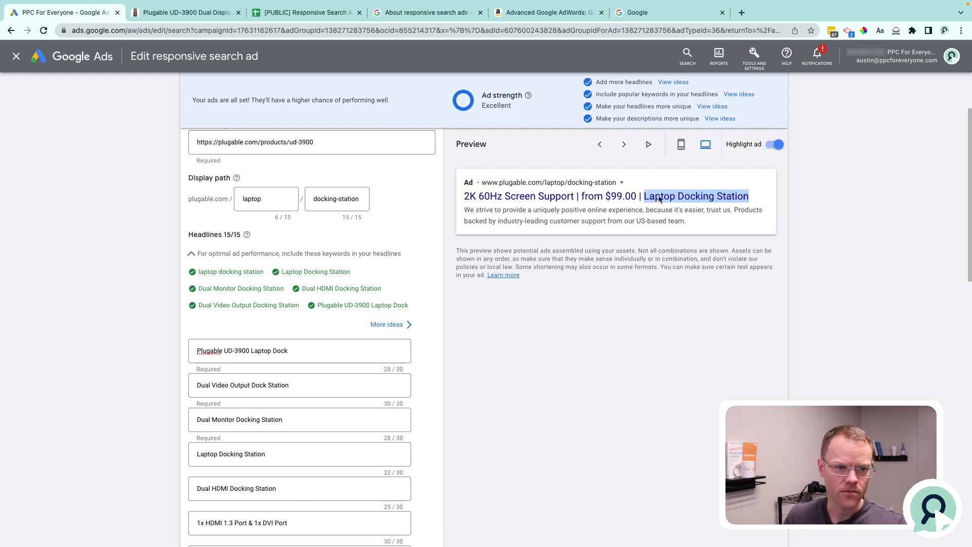
{"action": "left_click_drag", "start_coordinate": [465, 198], "coordinate": [576, 197]}
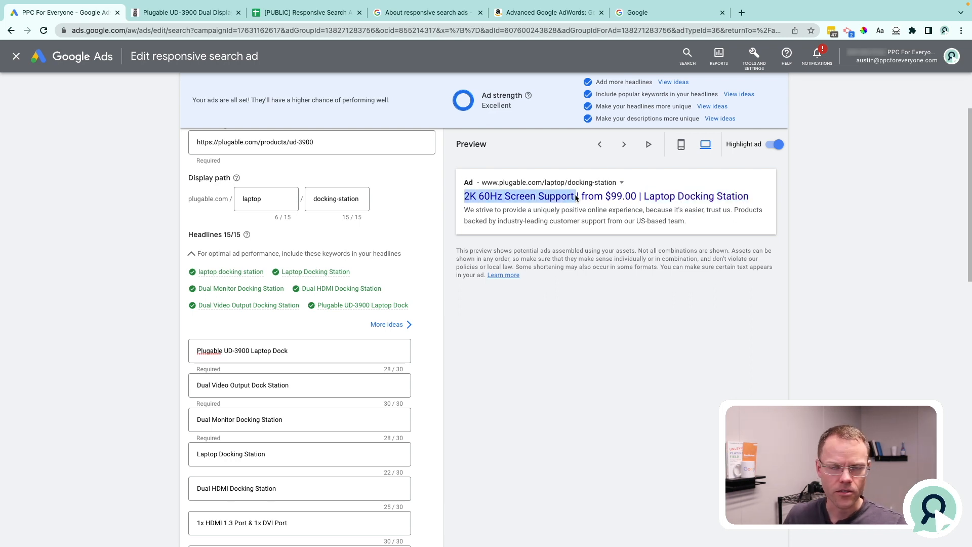
{"action": "left_click", "coordinate": [624, 145]}
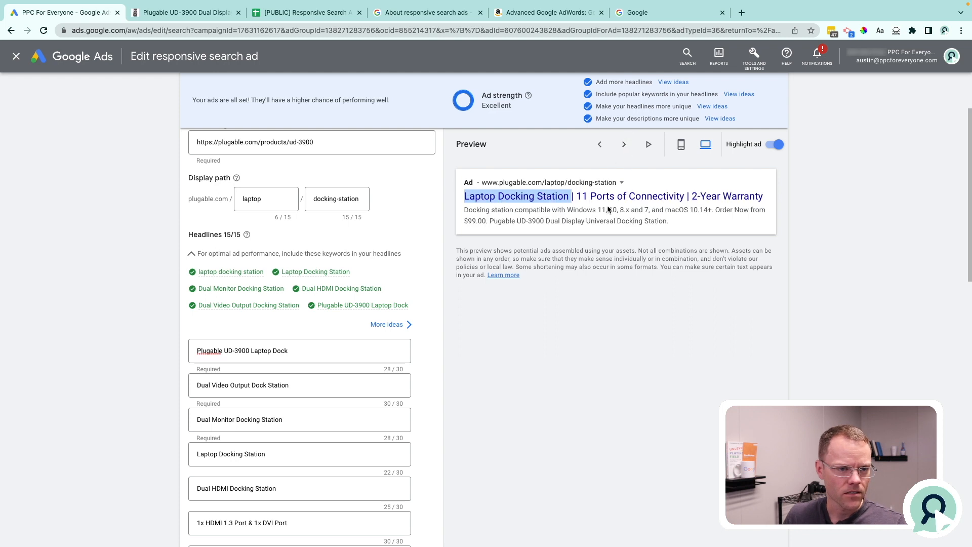
{"action": "left_click_drag", "start_coordinate": [465, 197], "coordinate": [568, 202]}
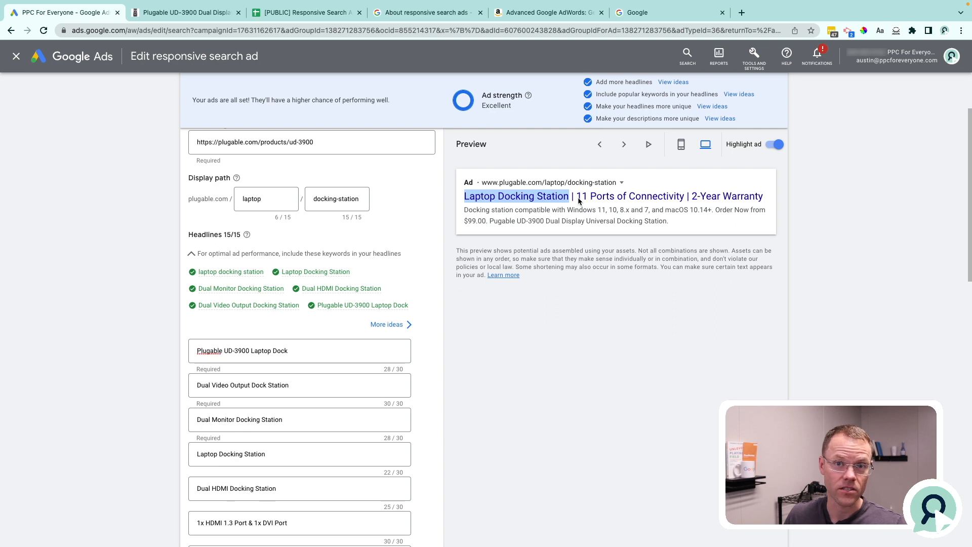
{"action": "left_click", "coordinate": [552, 214]}
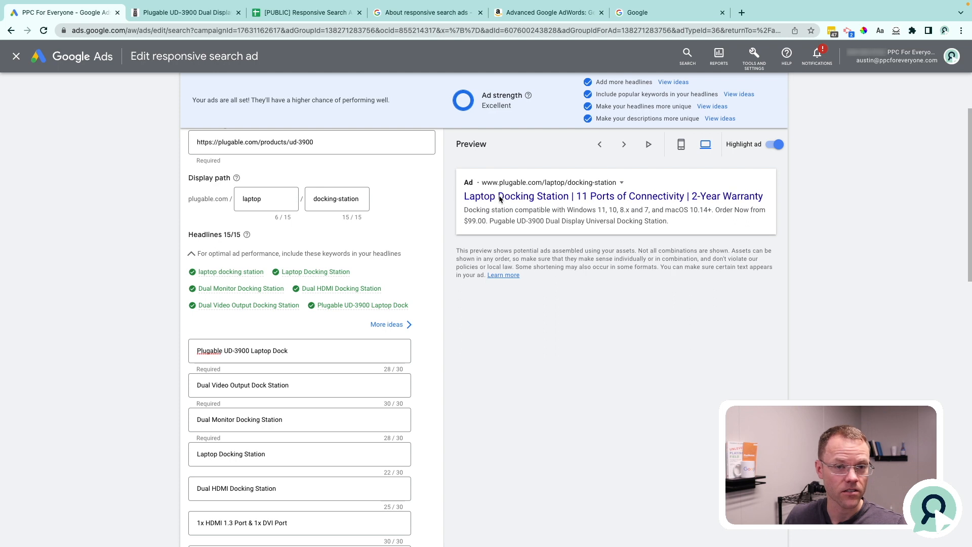
{"action": "left_click_drag", "start_coordinate": [577, 199], "coordinate": [765, 204]}
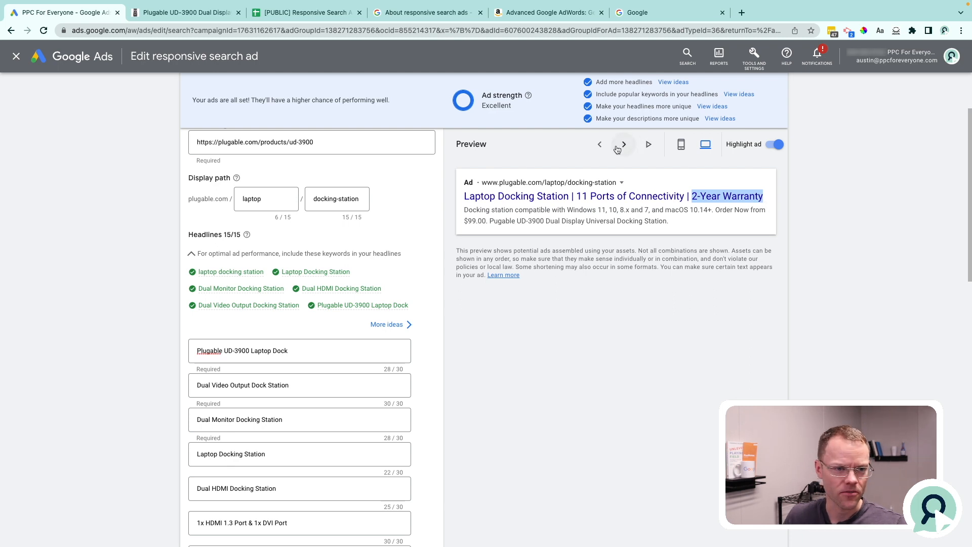
{"action": "left_click", "coordinate": [598, 146]}
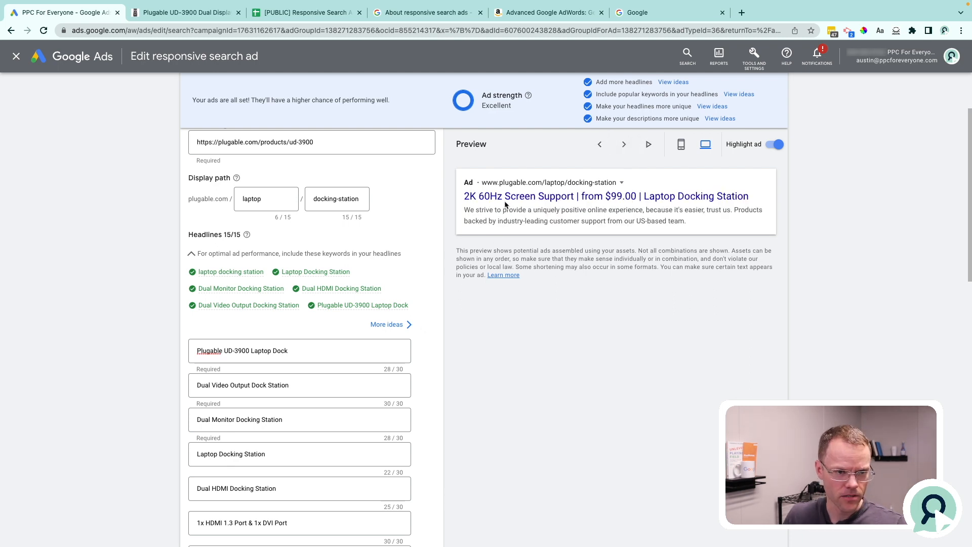
Pin the first five headlines, from "Plugable UD-3900 Laptop Dock" to "Dual HDMI Docking Station", to show only in position 1.
{"action": "mouse_move", "coordinate": [360, 363]}
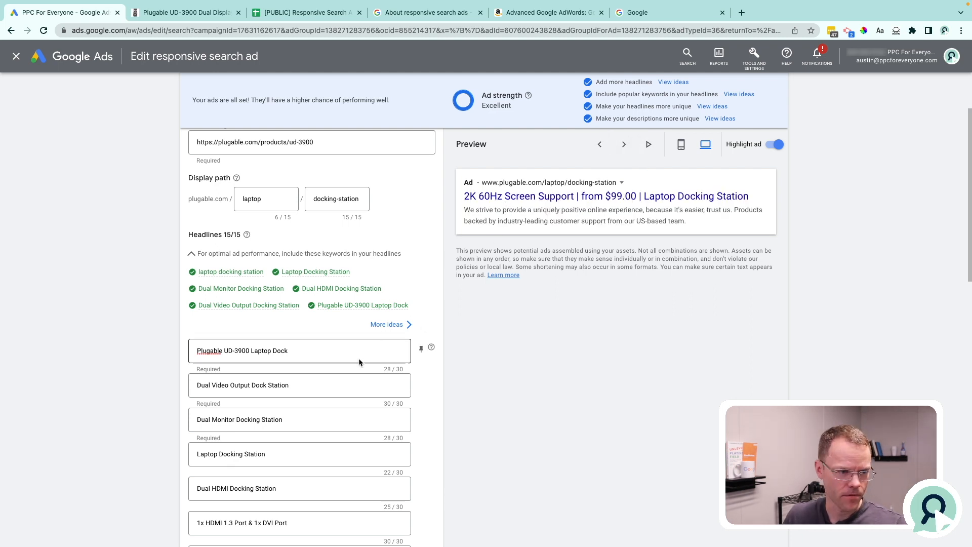
{"action": "left_click", "coordinate": [419, 350]}
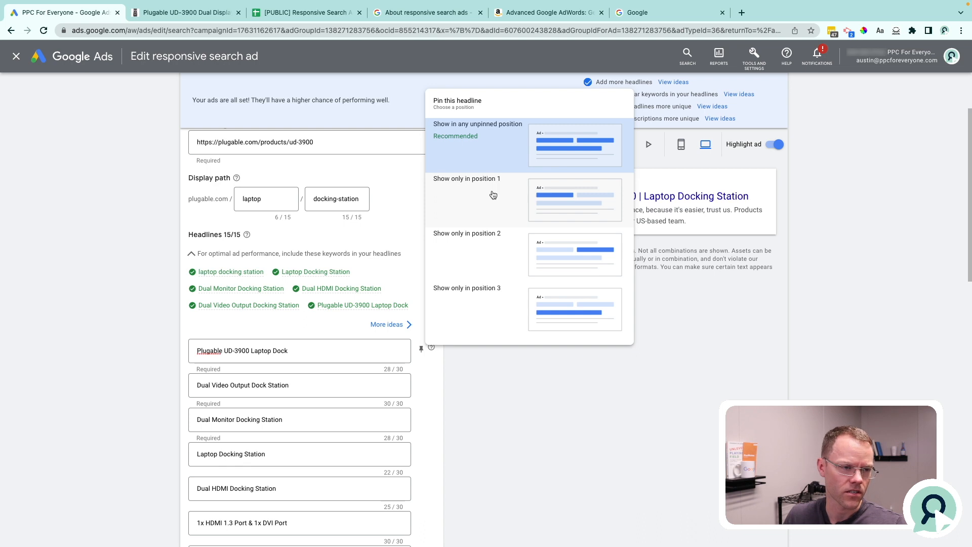
{"action": "left_click", "coordinate": [493, 195]}
{"action": "left_click", "coordinate": [481, 276]}
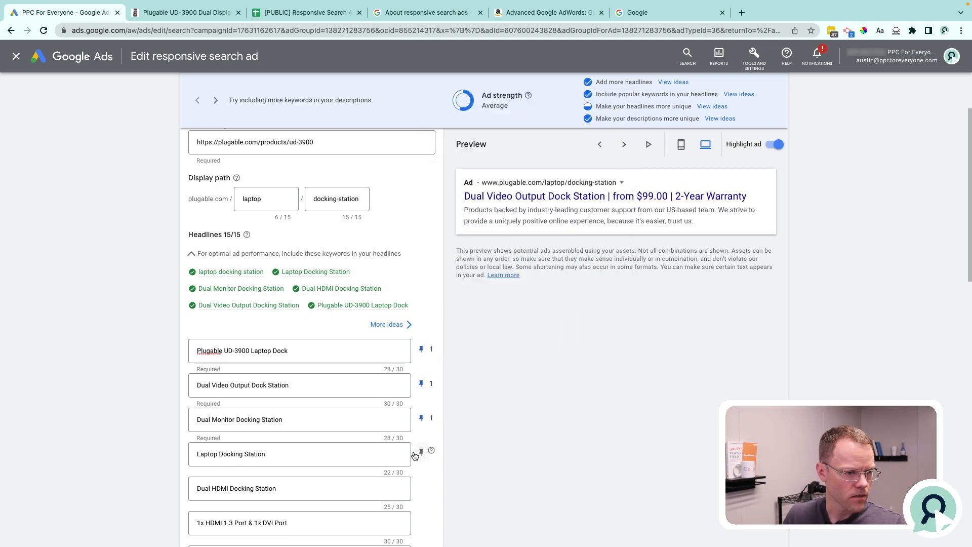
{"action": "left_click", "coordinate": [420, 455]}
{"action": "left_click", "coordinate": [461, 319]}
{"action": "left_click", "coordinate": [421, 486]}
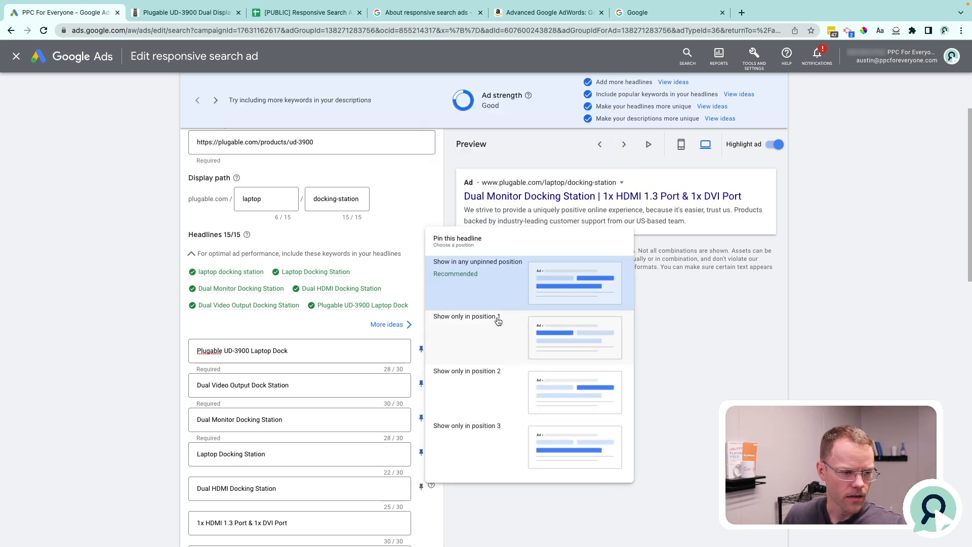
{"action": "left_click", "coordinate": [505, 331]}
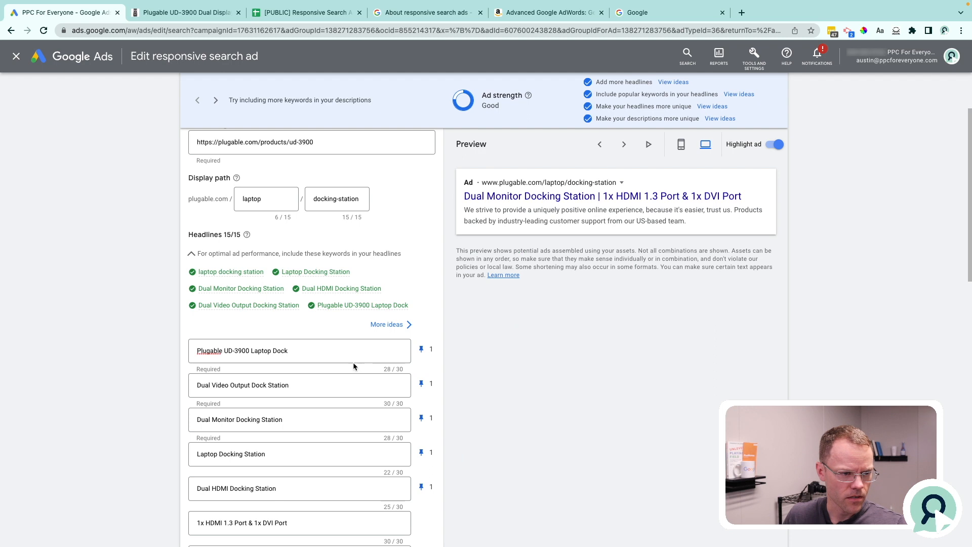
Highlight the "Dual HDMI Docking Station" headline and examine the first headline position in another ad preview.
{"action": "left_click", "coordinate": [277, 490]}
{"action": "left_click_drag", "start_coordinate": [277, 490], "coordinate": [187, 487]}
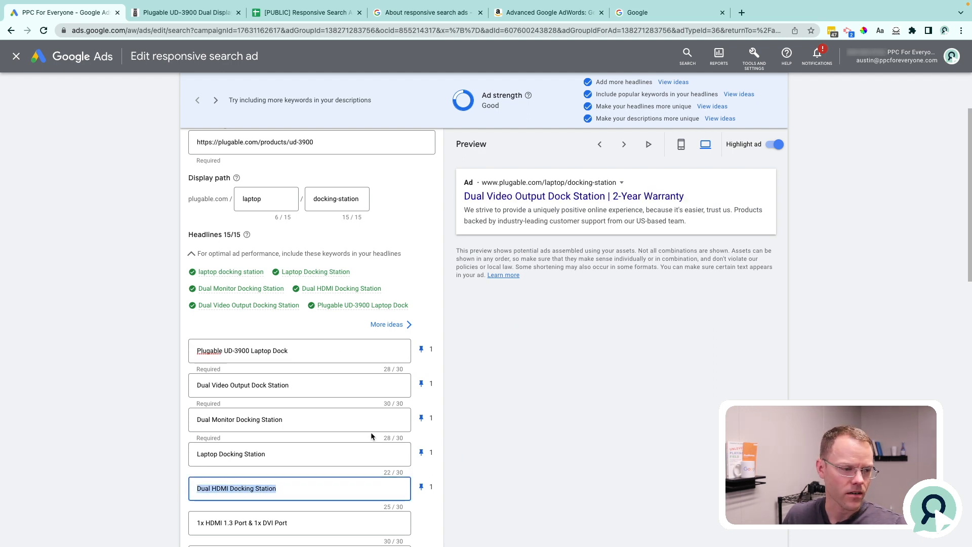
{"action": "left_click", "coordinate": [624, 145]}
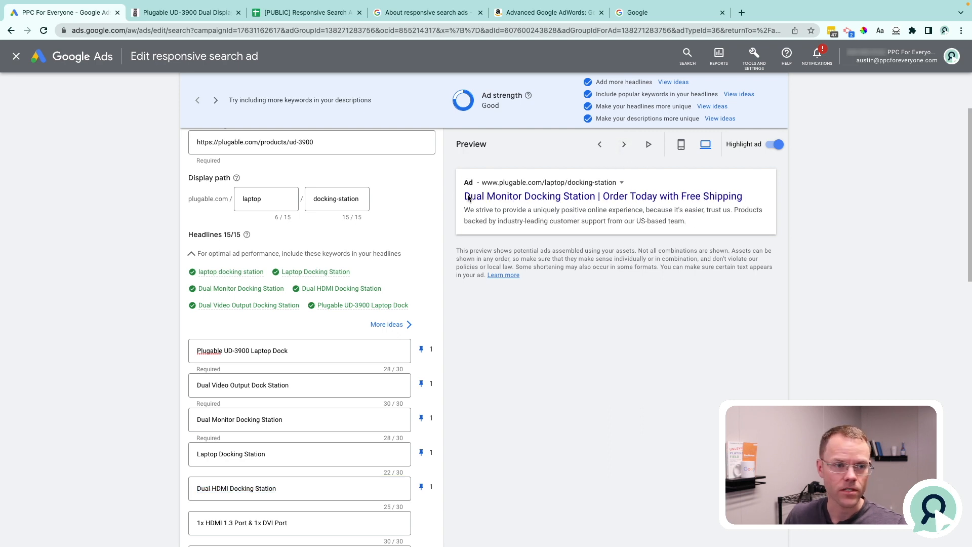
{"action": "left_click_drag", "start_coordinate": [463, 196], "coordinate": [559, 200]}
{"action": "left_click", "coordinate": [588, 213]}
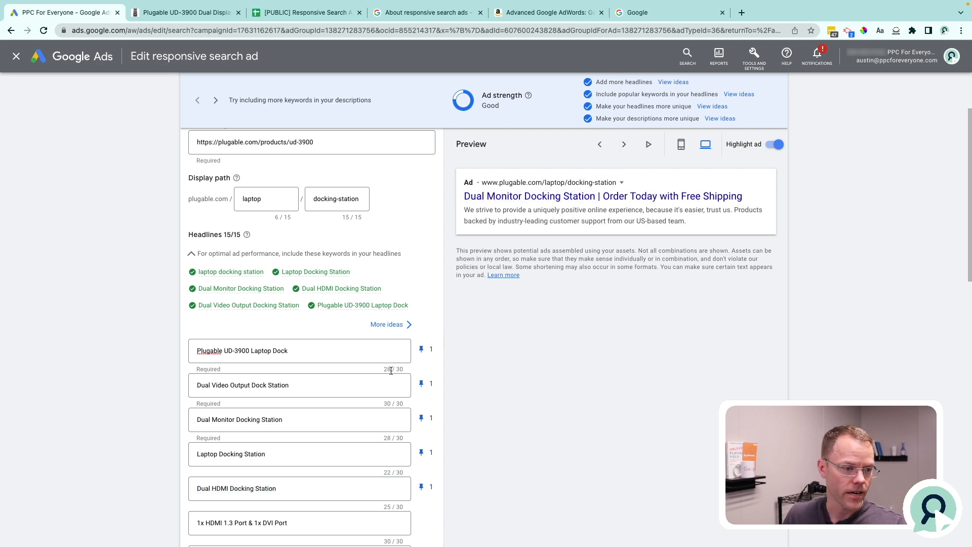
Pin the headlines "1x HDMI 1.3 Port & 1x DVI Port", "Four USB 2.0 Ports" and "2K 60Hz Screen Support" to position 2.
{"action": "scroll", "coordinate": [391, 369], "scroll_direction": "down", "scroll_amount": 5}
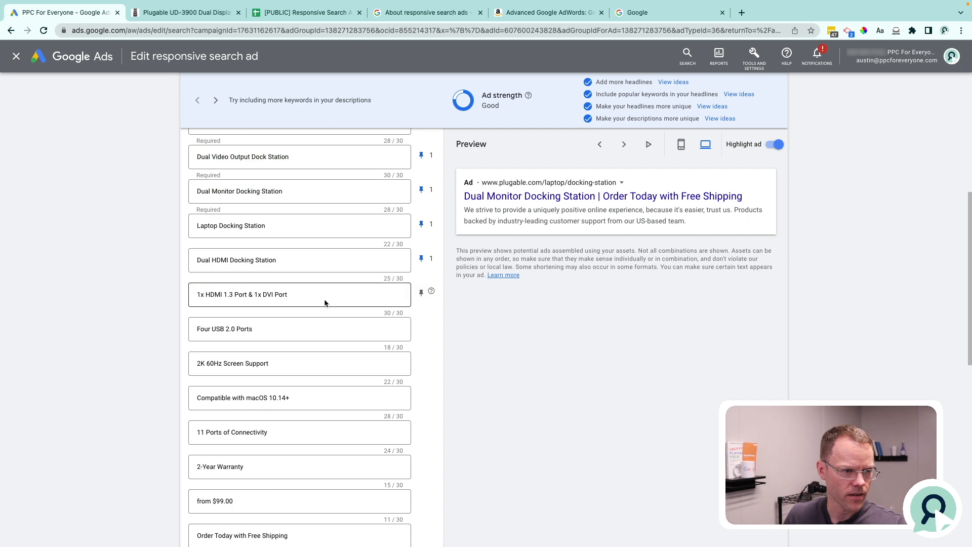
{"action": "left_click_drag", "start_coordinate": [306, 294], "coordinate": [196, 285]}
{"action": "left_click", "coordinate": [422, 292]}
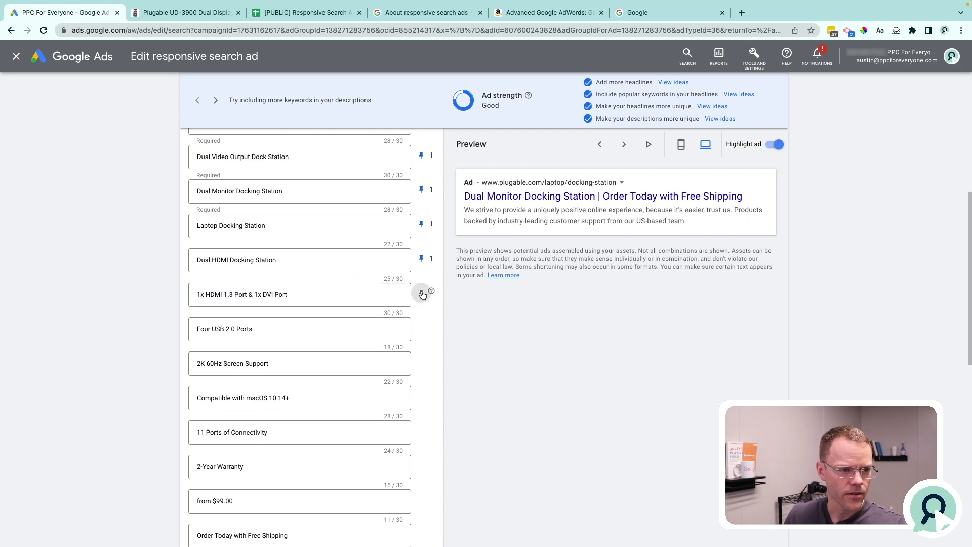
{"action": "left_click", "coordinate": [445, 385]}
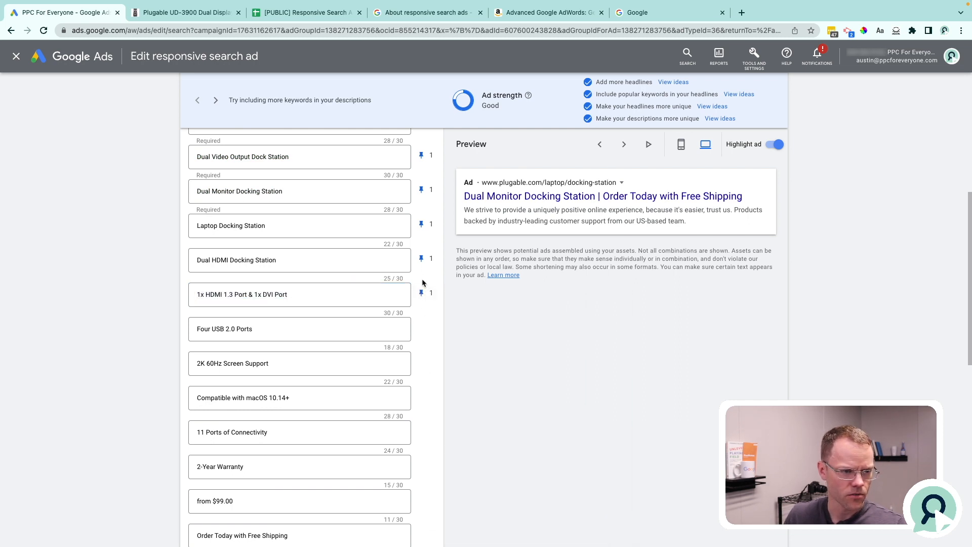
{"action": "left_click", "coordinate": [421, 327]}
{"action": "left_click", "coordinate": [475, 228]}
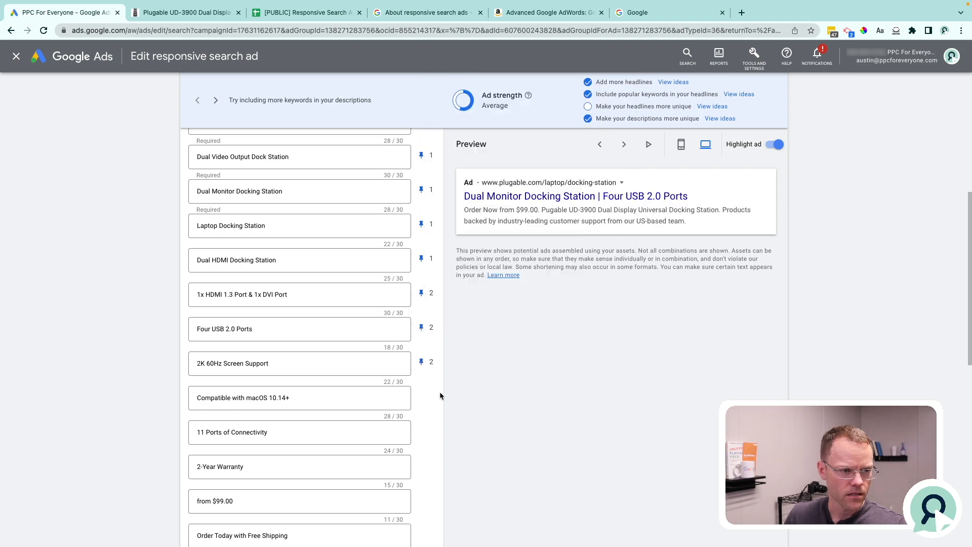
Pin the headlines "Compatible with macOS 10.14+", "11 Ports of Connectivity", "2-Year Warranty" and "from $99.00" to position 2.
{"action": "left_click", "coordinate": [421, 397]}
{"action": "left_click", "coordinate": [464, 295]}
{"action": "left_click", "coordinate": [422, 431]}
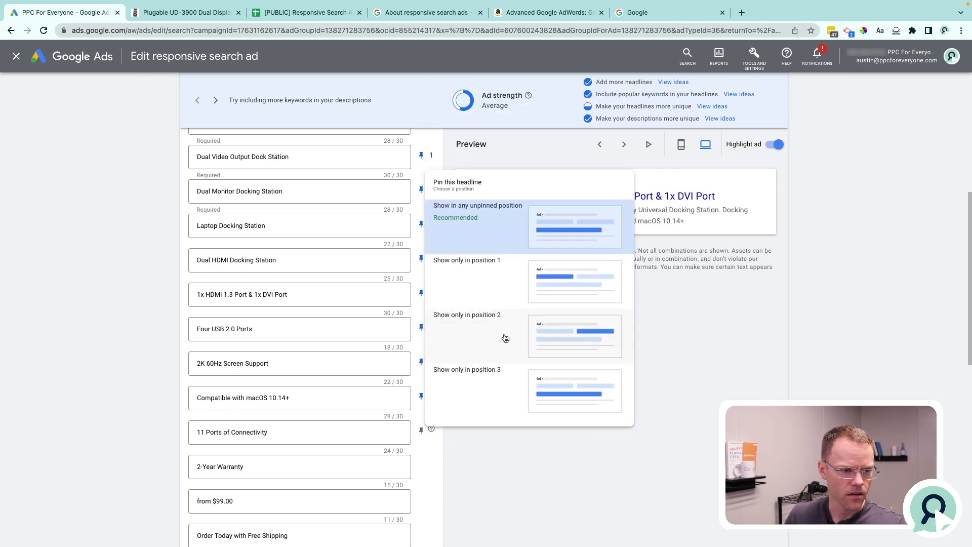
{"action": "left_click", "coordinate": [503, 337]}
{"action": "left_click", "coordinate": [420, 466]}
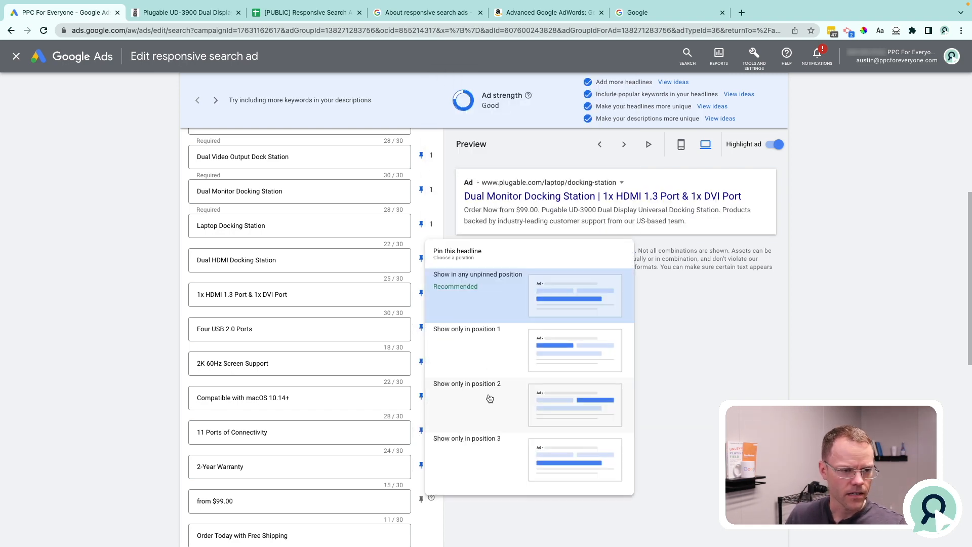
{"action": "left_click", "coordinate": [489, 396]}
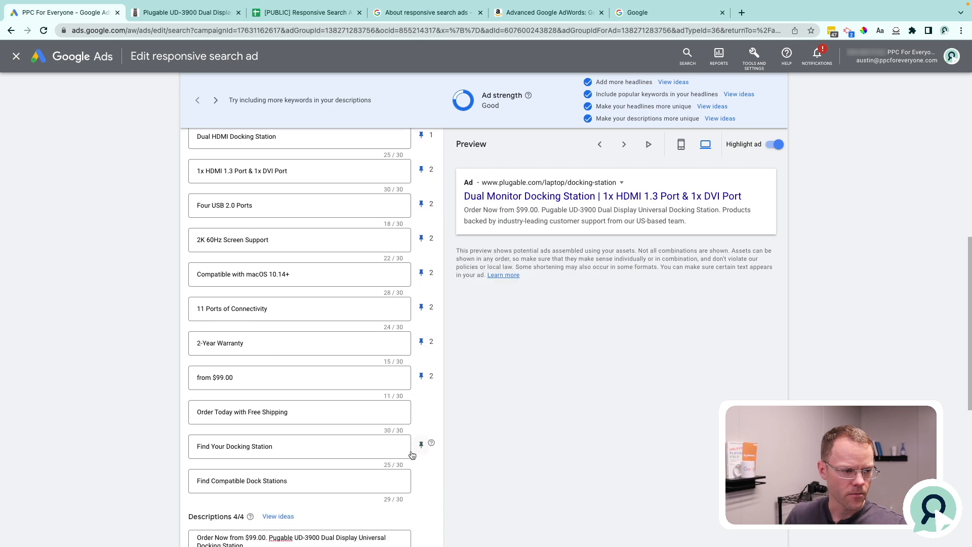
Review the pinned headlines and the unpinned call-to-action headlines, including "Order Today with Free Shipping".
{"action": "scroll", "coordinate": [424, 405], "scroll_direction": "down", "scroll_amount": 1}
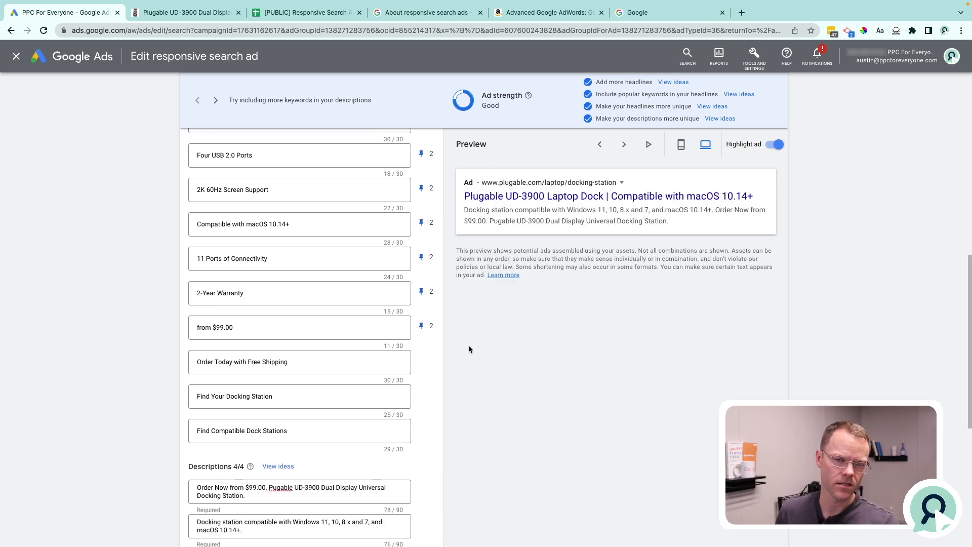
{"action": "scroll", "coordinate": [469, 347], "scroll_direction": "up", "scroll_amount": 5}
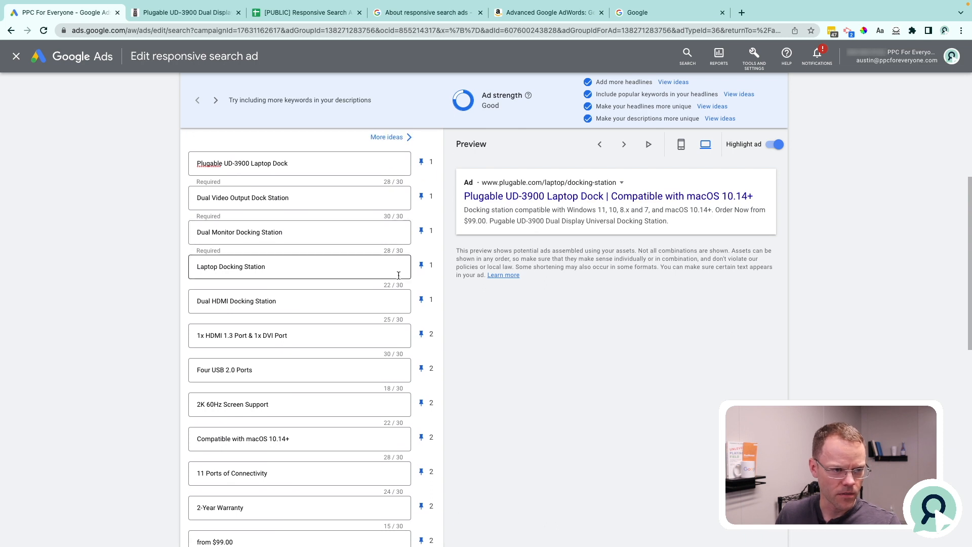
{"action": "scroll", "coordinate": [387, 395], "scroll_direction": "down", "scroll_amount": 4}
{"action": "left_click", "coordinate": [300, 402]}
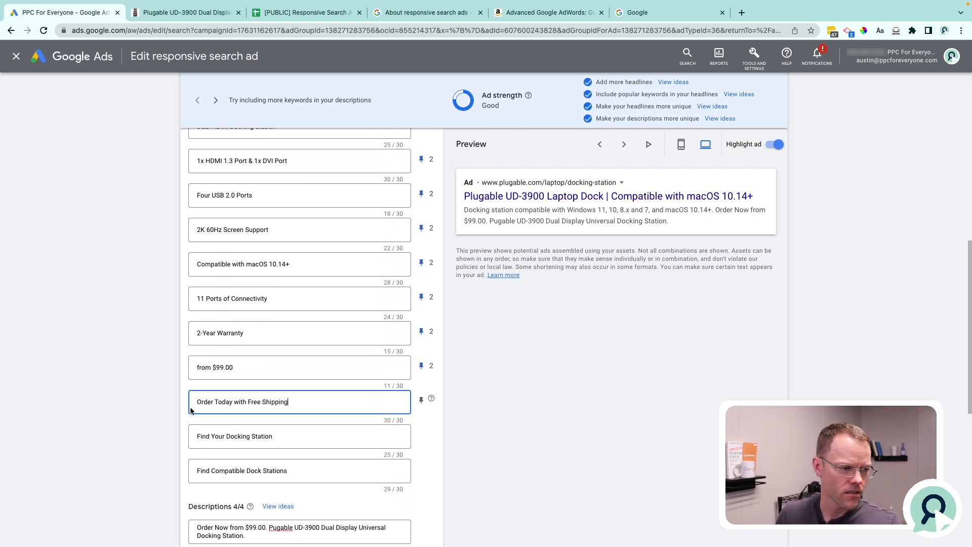
{"action": "scroll", "coordinate": [610, 361], "scroll_direction": "up", "scroll_amount": 3}
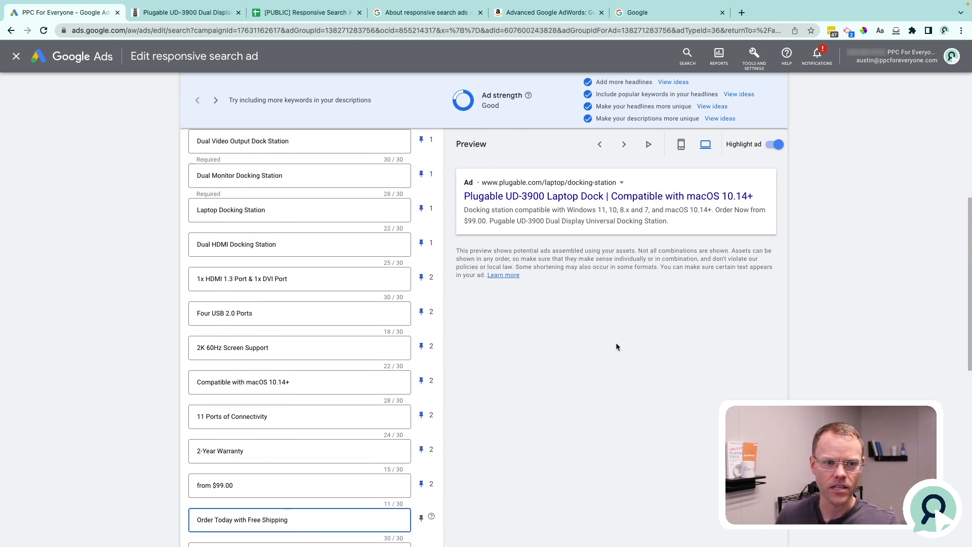
Cycle through the ad previews to examine how the pinned headlines combine, and check the ad strength rating.
{"action": "left_click", "coordinate": [624, 145]}
{"action": "left_click", "coordinate": [624, 145]}
{"action": "left_click_drag", "start_coordinate": [462, 199], "coordinate": [749, 202]}
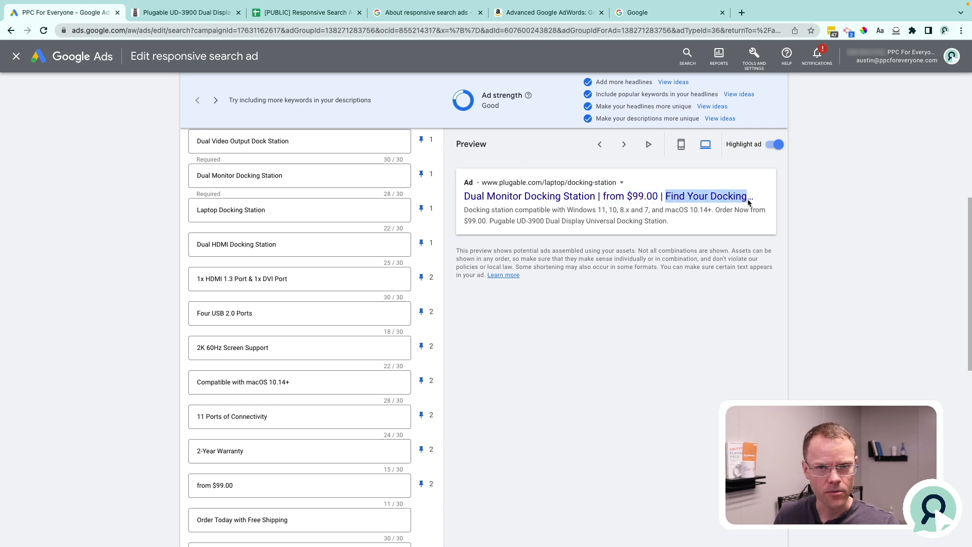
{"action": "left_click", "coordinate": [624, 144]}
{"action": "left_click", "coordinate": [625, 145]}
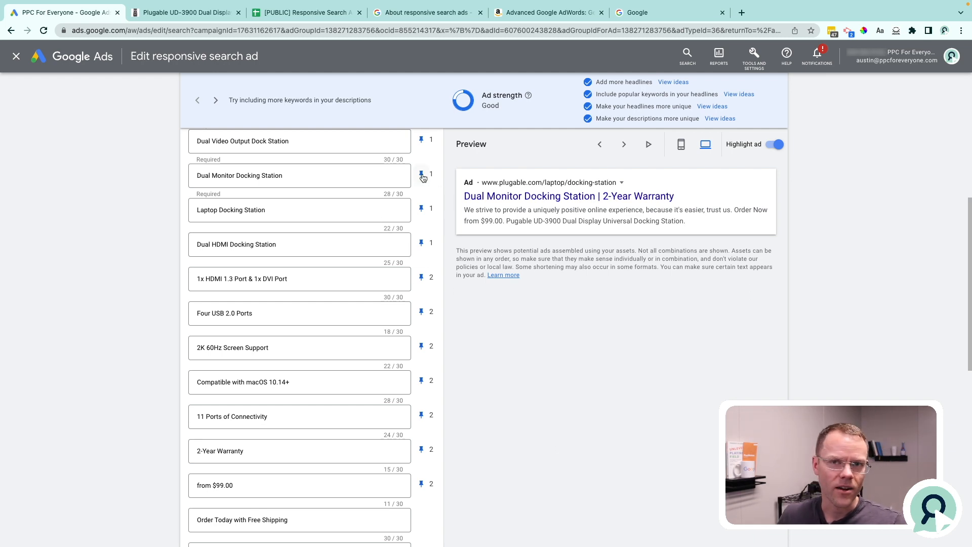
{"action": "scroll", "coordinate": [476, 138], "scroll_direction": "up", "scroll_amount": 7}
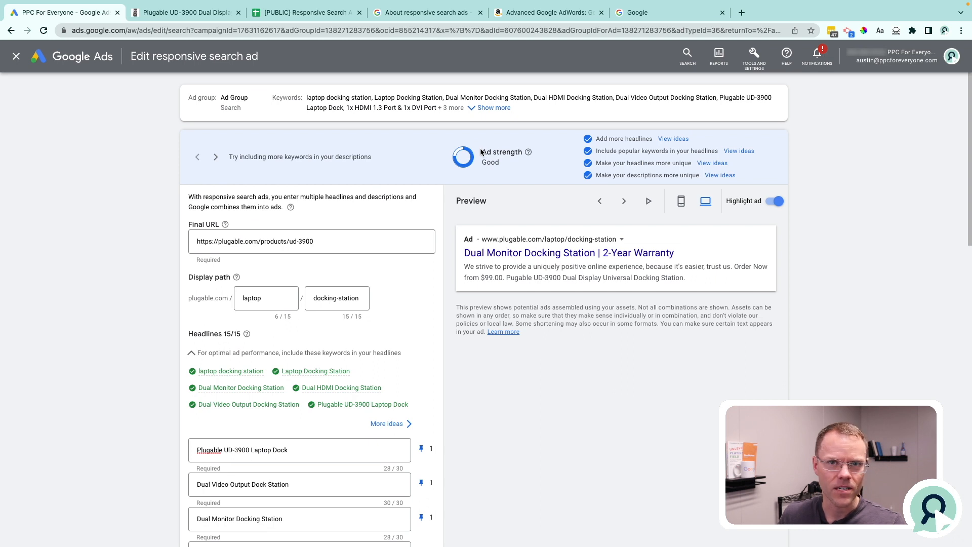
{"action": "left_click_drag", "start_coordinate": [481, 153], "coordinate": [496, 160]}
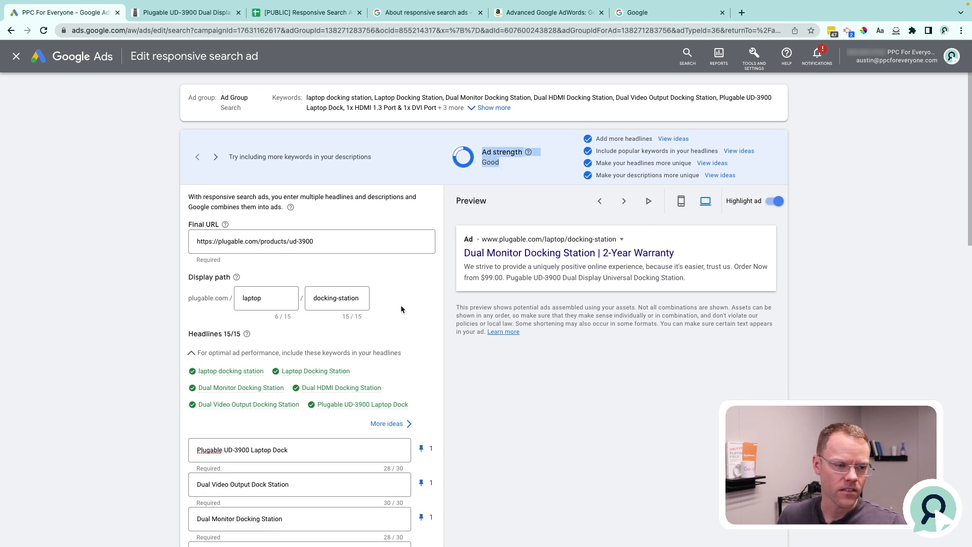
Unpin the headlines except "Plugable UD-3900 Laptop Dock" in position 1 and "1x HDMI 1.3 Port & 1x DVI Port" in position 2.
{"action": "scroll", "coordinate": [430, 289], "scroll_direction": "down", "scroll_amount": 4}
{"action": "left_click", "coordinate": [422, 290]}
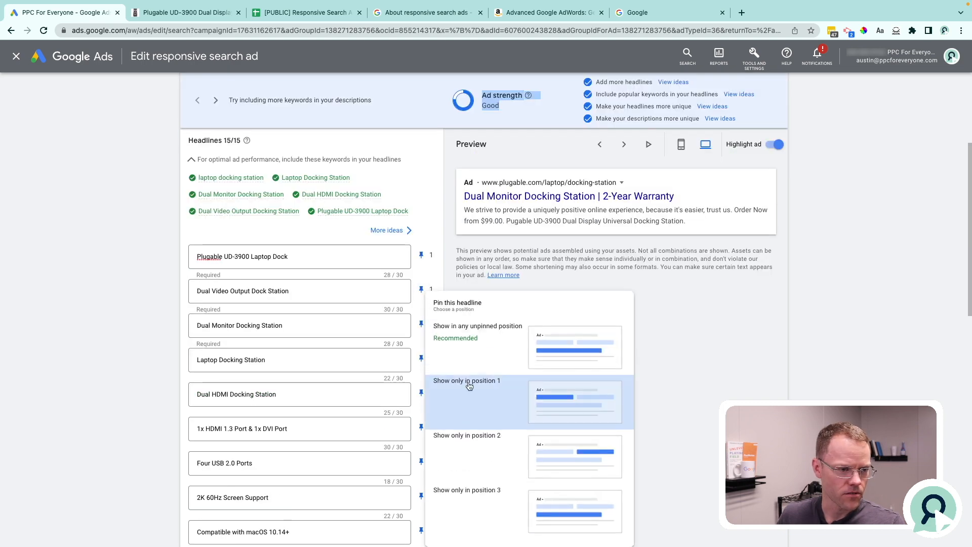
{"action": "left_click", "coordinate": [469, 381]}
{"action": "left_click", "coordinate": [422, 358]}
{"action": "left_click", "coordinate": [450, 165]}
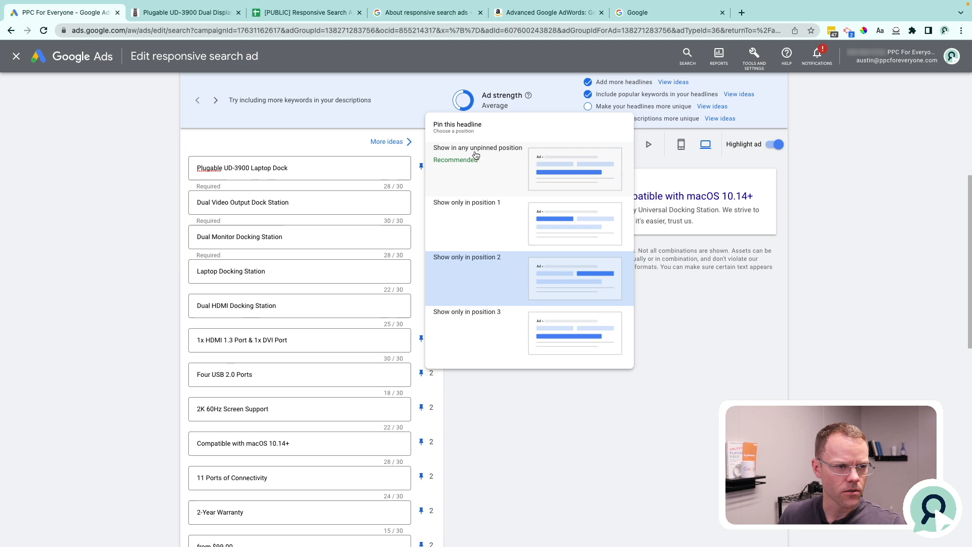
{"action": "left_click", "coordinate": [476, 155]}
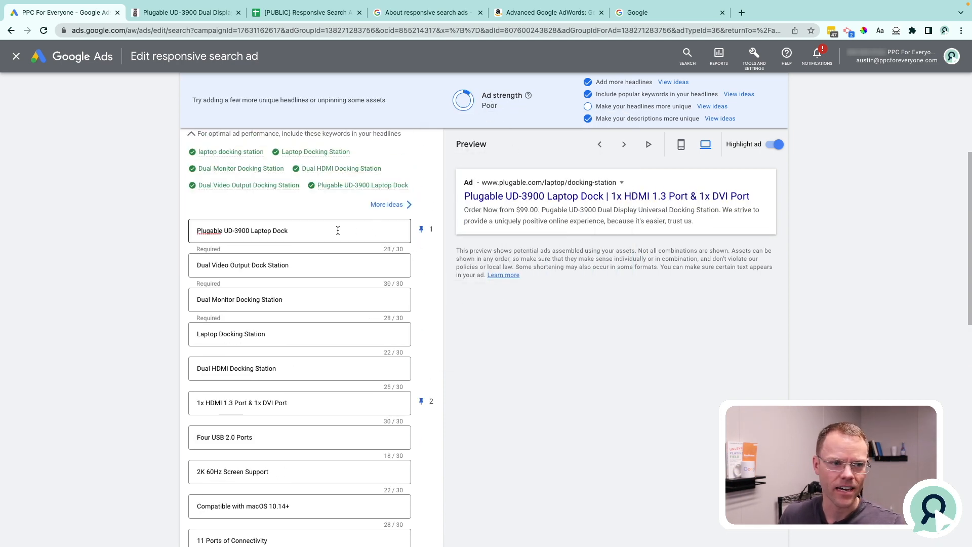
Highlight the two pinned headlines, "Plugable UD-3900 Laptop Dock" and "1x HDMI 1.3 Port & 1x DVI Port", without editing them.
{"action": "left_click_drag", "start_coordinate": [338, 230], "coordinate": [176, 217]}
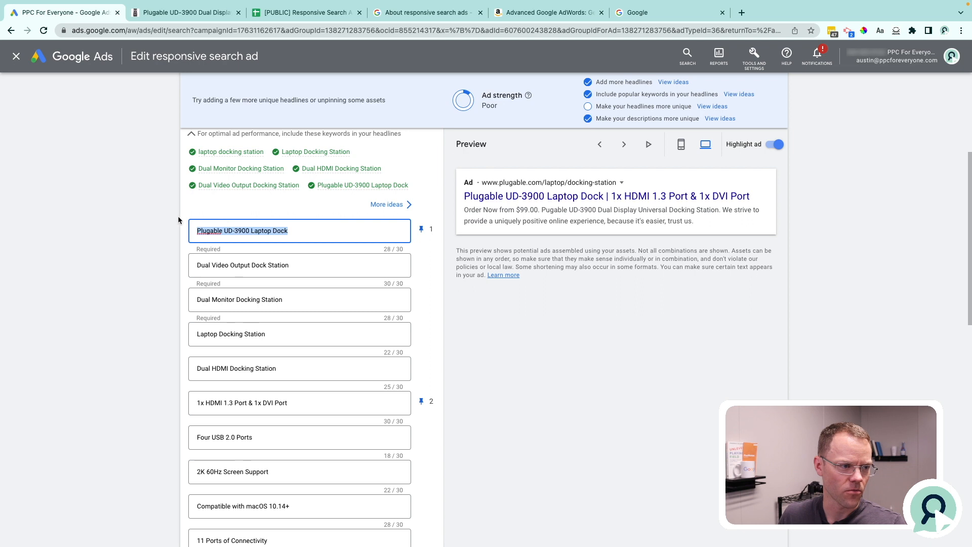
{"action": "left_click", "coordinate": [308, 400]}
{"action": "left_click_drag", "start_coordinate": [269, 405], "coordinate": [189, 404]}
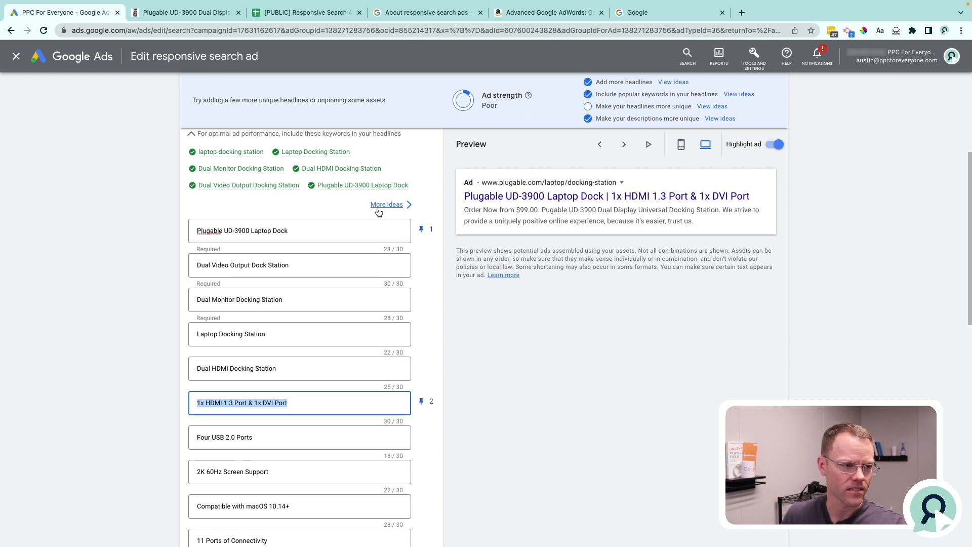
Cycle through the ad previews to examine combinations with the two pinned headlines in positions 1 and 2.
{"action": "left_click", "coordinate": [331, 230]}
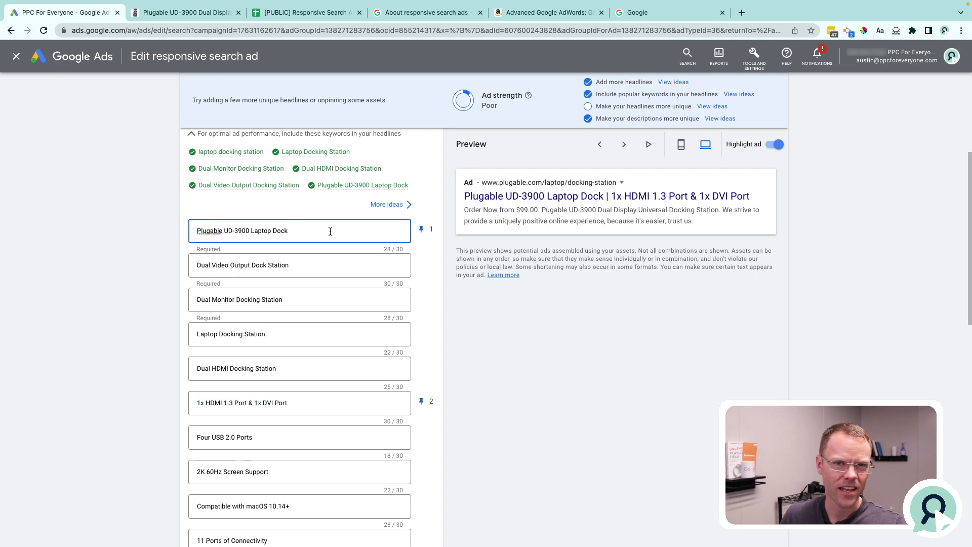
{"action": "left_click", "coordinate": [623, 146]}
{"action": "left_click", "coordinate": [623, 146]}
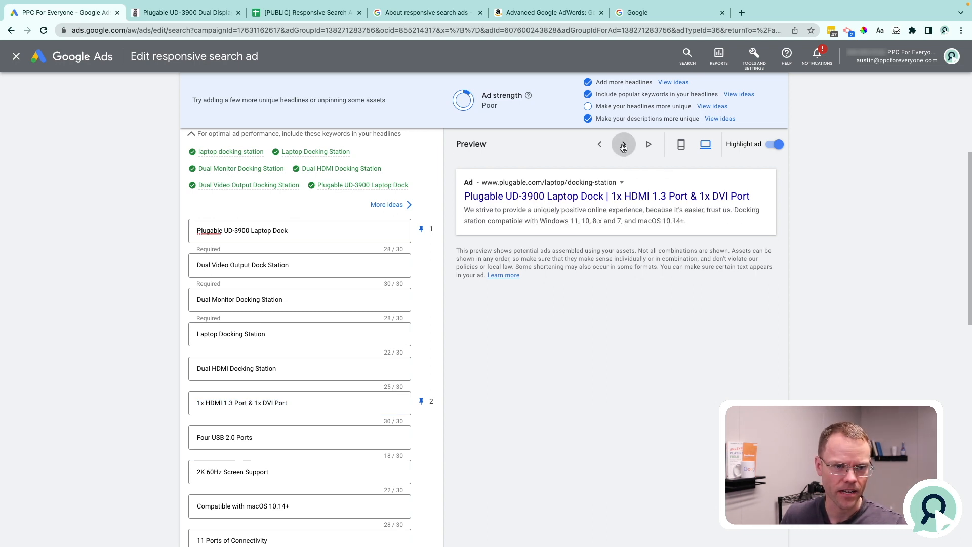
Unpin "1x HDMI 1.3 Port & 1x DVI Port" and "Plugable UD-3900 Laptop Dock" so both can show in any unpinned position.
{"action": "right_click", "coordinate": [429, 362]}
{"action": "left_click", "coordinate": [466, 340]}
{"action": "left_click", "coordinate": [424, 401]}
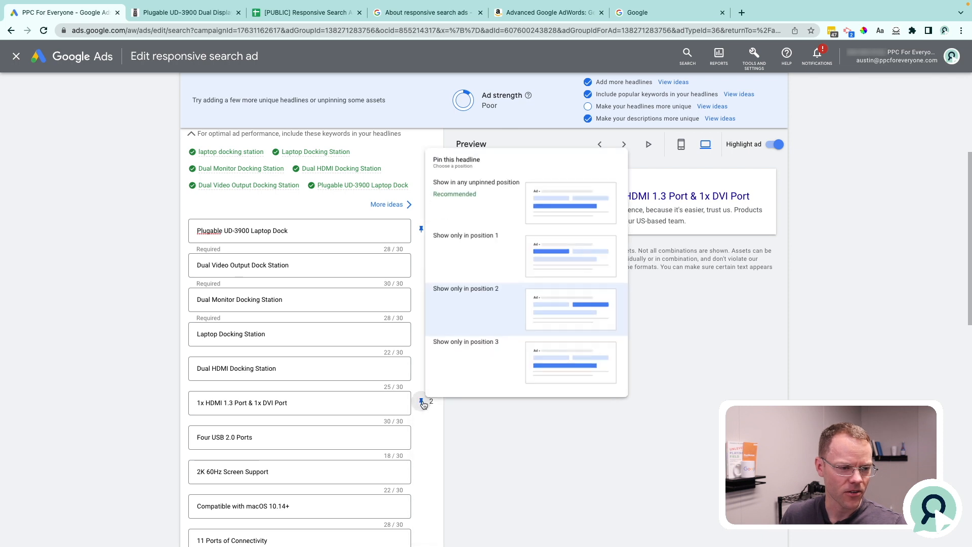
{"action": "left_click", "coordinate": [454, 186]}
{"action": "left_click", "coordinate": [421, 228]}
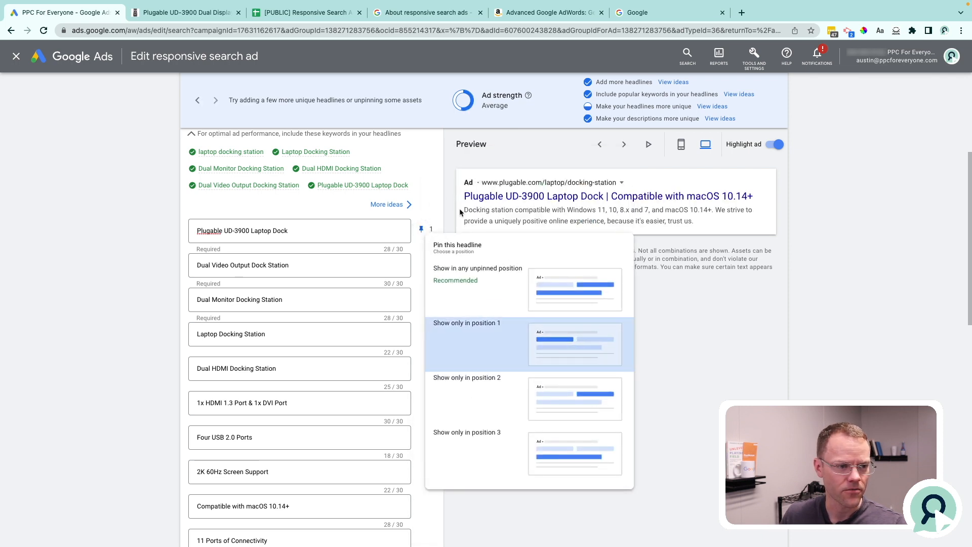
{"action": "left_click", "coordinate": [477, 268]}
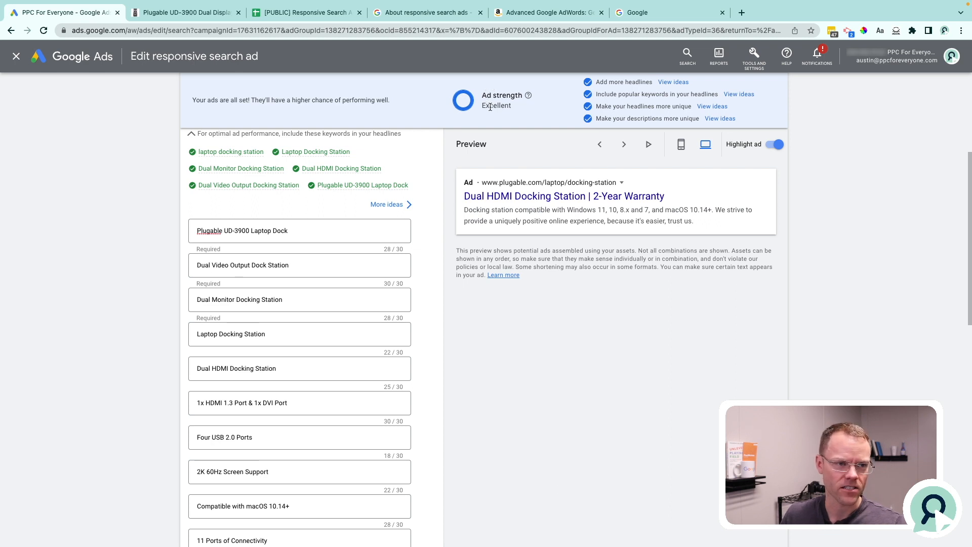
{"action": "mouse_move", "coordinate": [420, 230]}
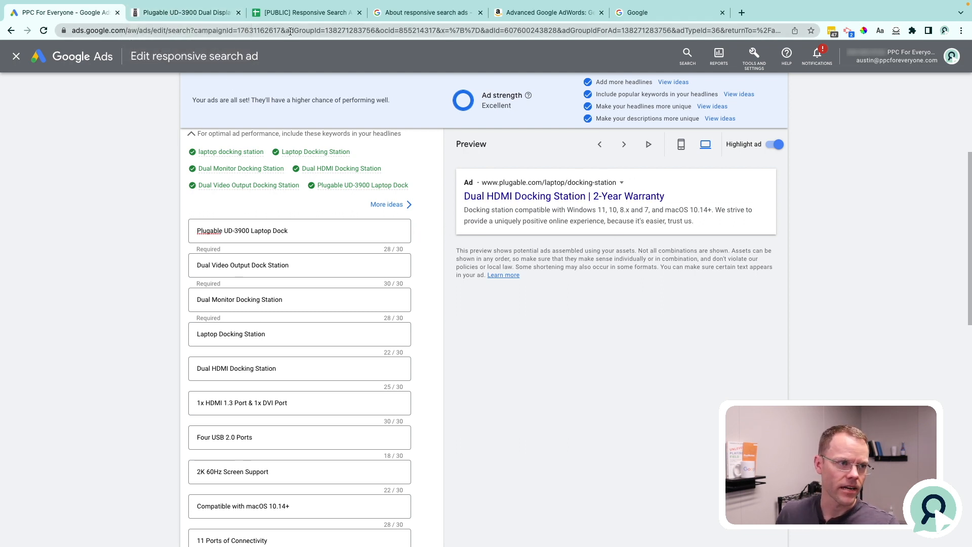
In the Responsive Search Ads Template spreadsheet, set pinned position 1 for headlines 4 and 5, and position 2 for headlines 6 to 12.
{"action": "left_click", "coordinate": [288, 12]}
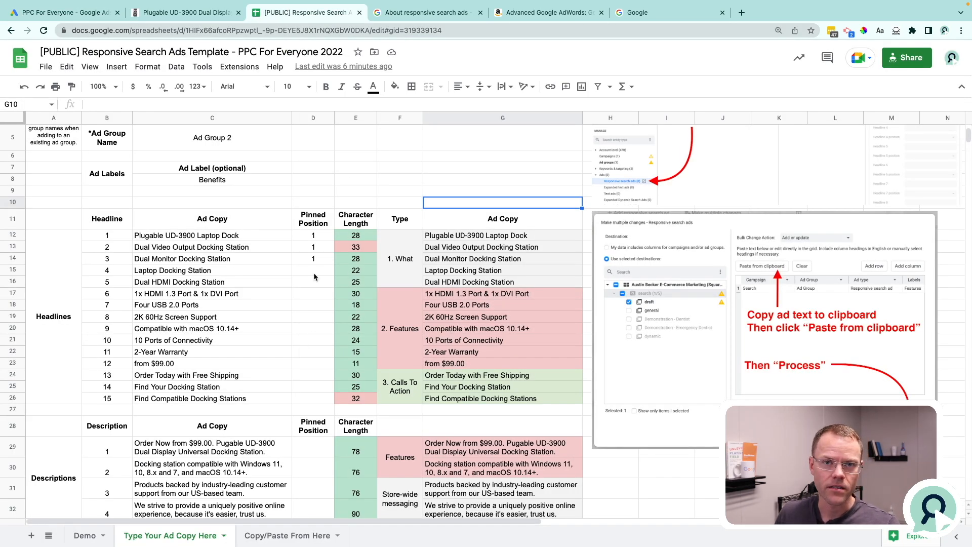
{"action": "left_click_drag", "start_coordinate": [313, 235], "coordinate": [314, 259]}
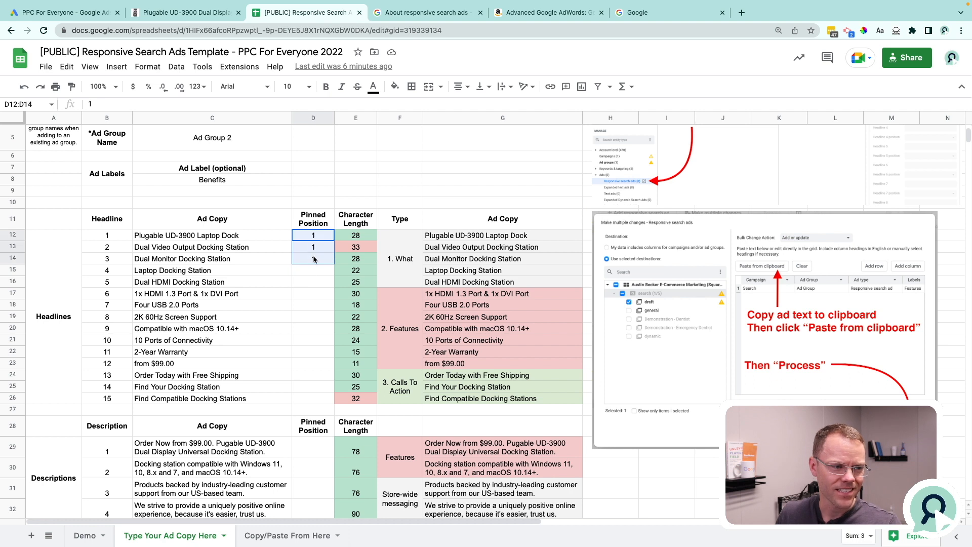
{"action": "left_click", "coordinate": [317, 268]}
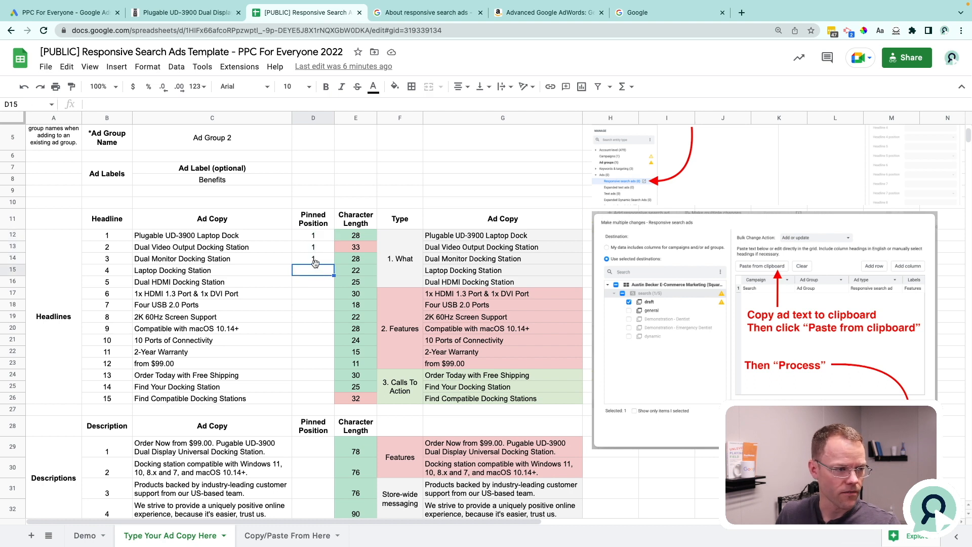
{"action": "type", "text": "1"}
{"action": "key", "text": "Return"}
{"action": "type", "text": "1"}
{"action": "key", "text": "Return"}
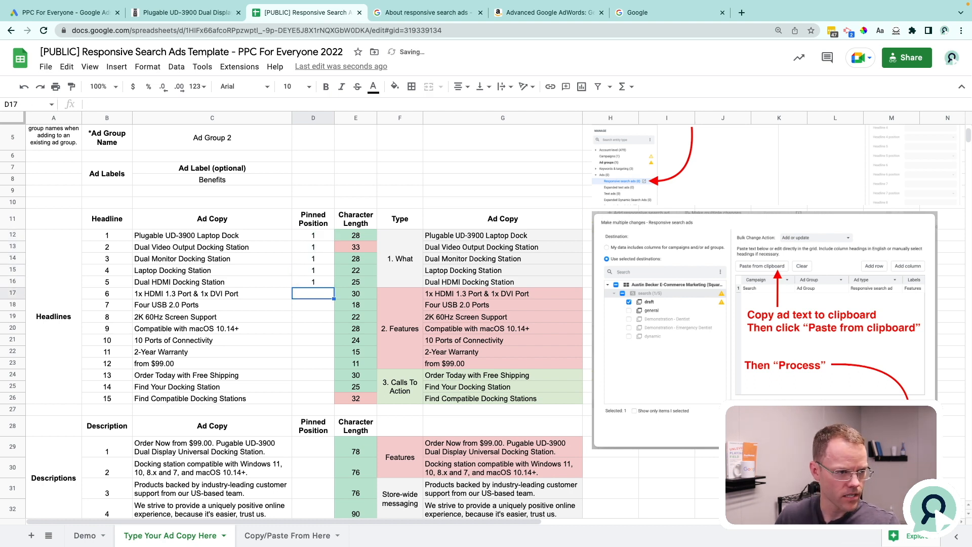
{"action": "type", "text": "2 2 2 2 2 2 2"}
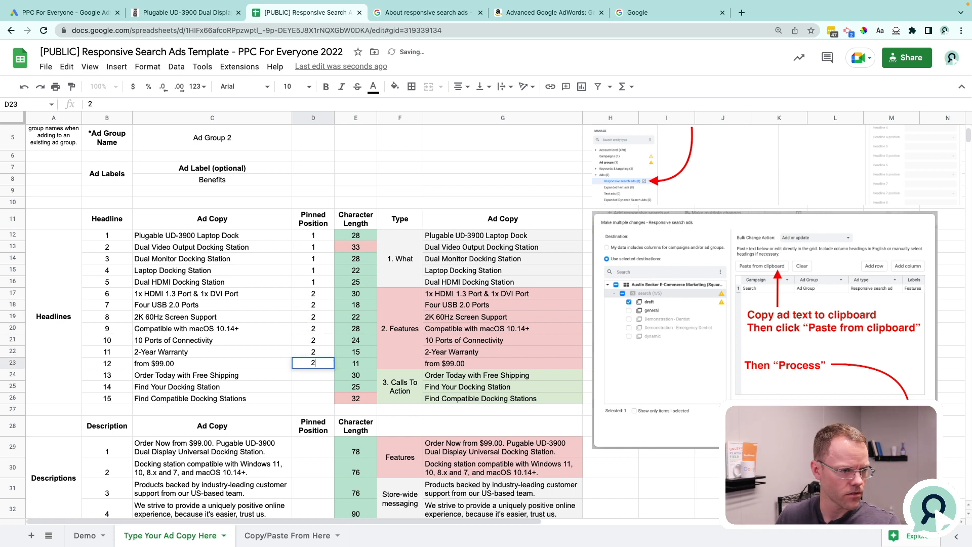
{"action": "key", "text": "Return"}
Review the headline types against their pinned positions, covering the What, Features and Calls To Action groups.
{"action": "left_click_drag", "start_coordinate": [499, 235], "coordinate": [504, 402]}
{"action": "left_click", "coordinate": [408, 258]}
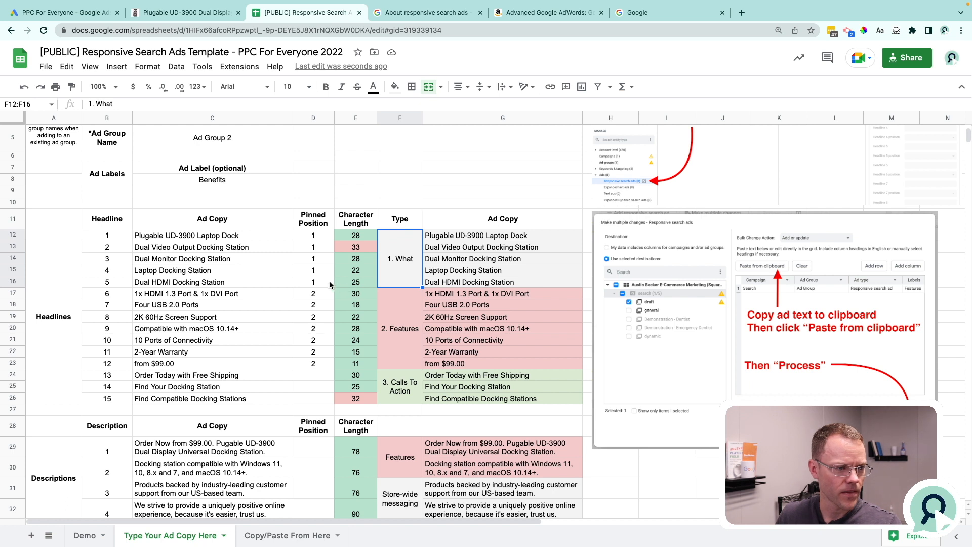
{"action": "left_click_drag", "start_coordinate": [324, 279], "coordinate": [320, 231]}
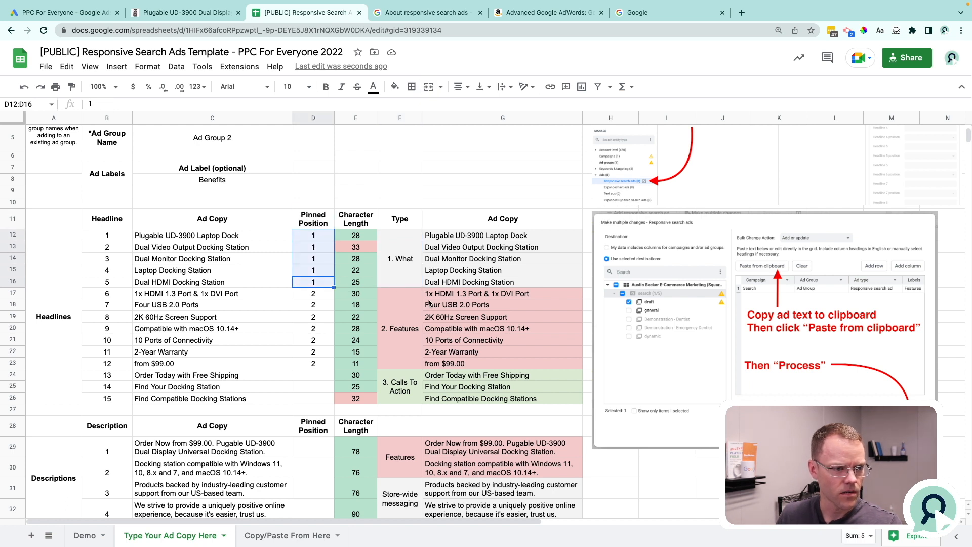
{"action": "left_click_drag", "start_coordinate": [317, 297], "coordinate": [317, 360]}
{"action": "left_click", "coordinate": [399, 384]}
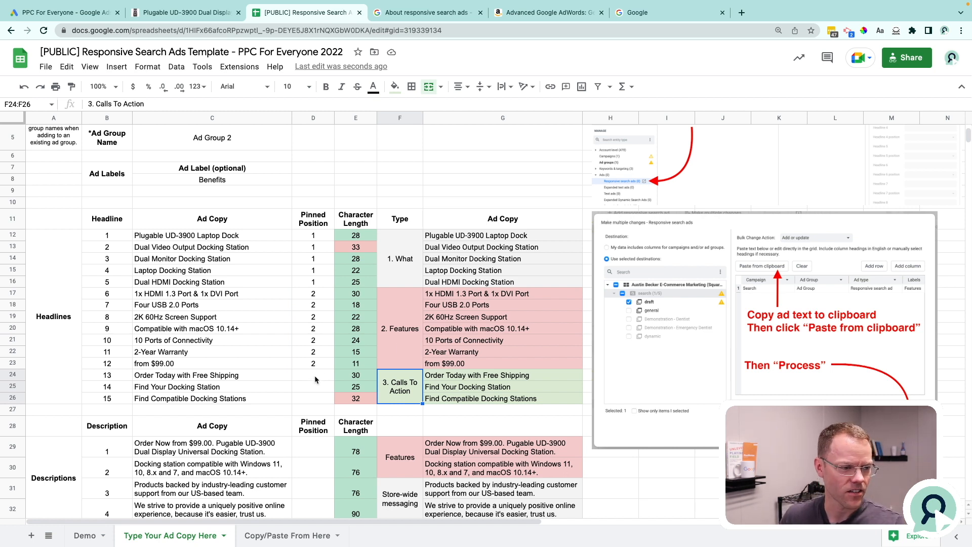
{"action": "left_click", "coordinate": [480, 294]}
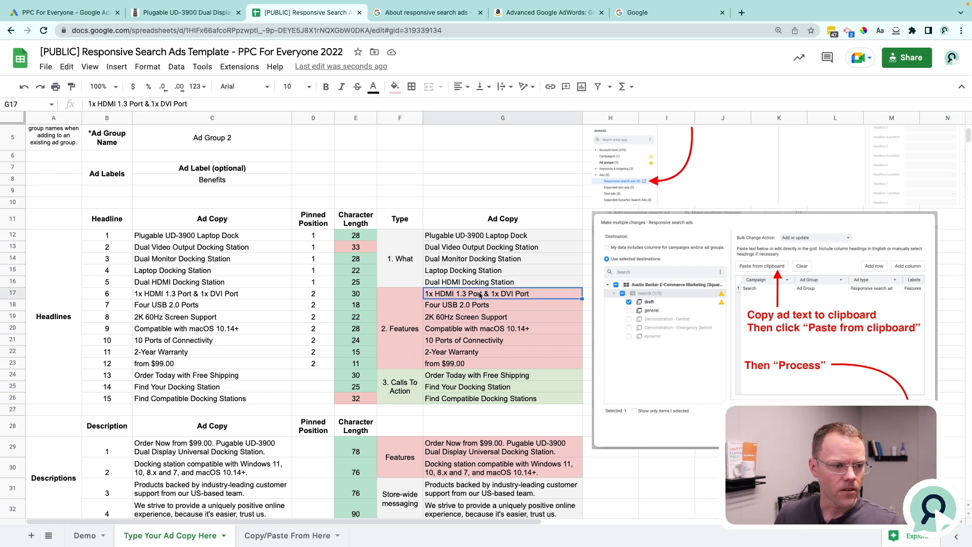
Copy the heading and data rows of Responsive Search Ad Template 1, cells A2:BB3, from the Copy/Paste From Here sheet.
{"action": "left_click", "coordinate": [269, 536]}
{"action": "left_click", "coordinate": [38, 147]}
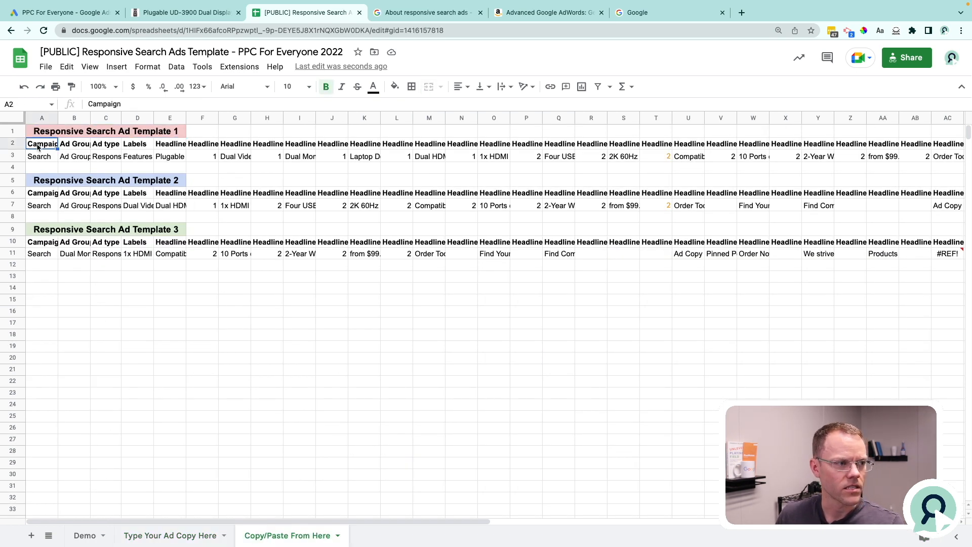
{"action": "key", "text": "ctrl+shift+Right"}
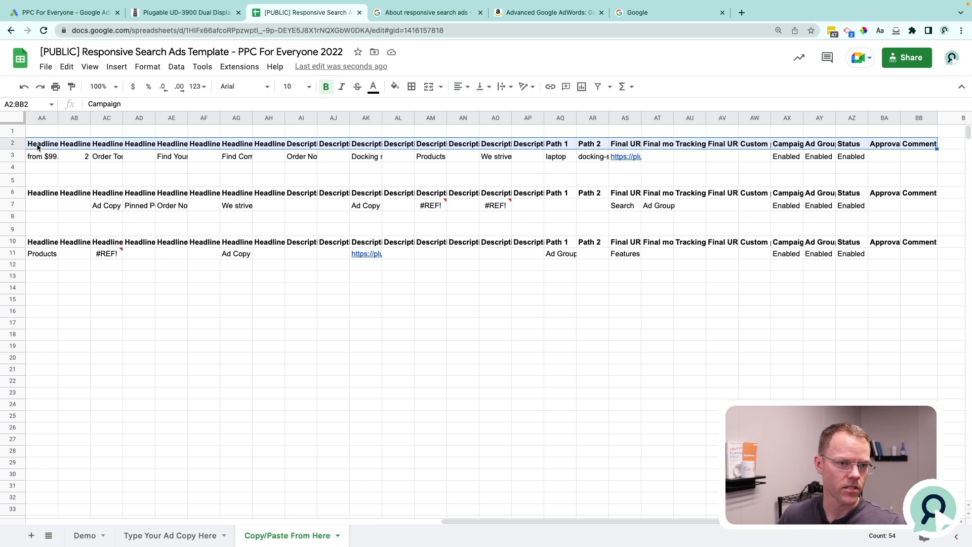
{"action": "key", "text": "shift+Down"}
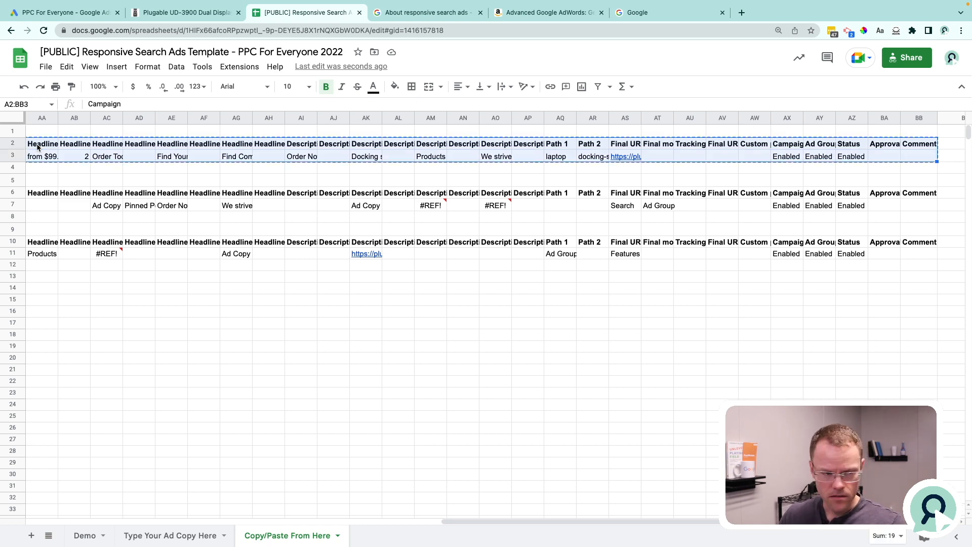
{"action": "key", "text": "Left"}
{"action": "key", "text": "shift+Down"}
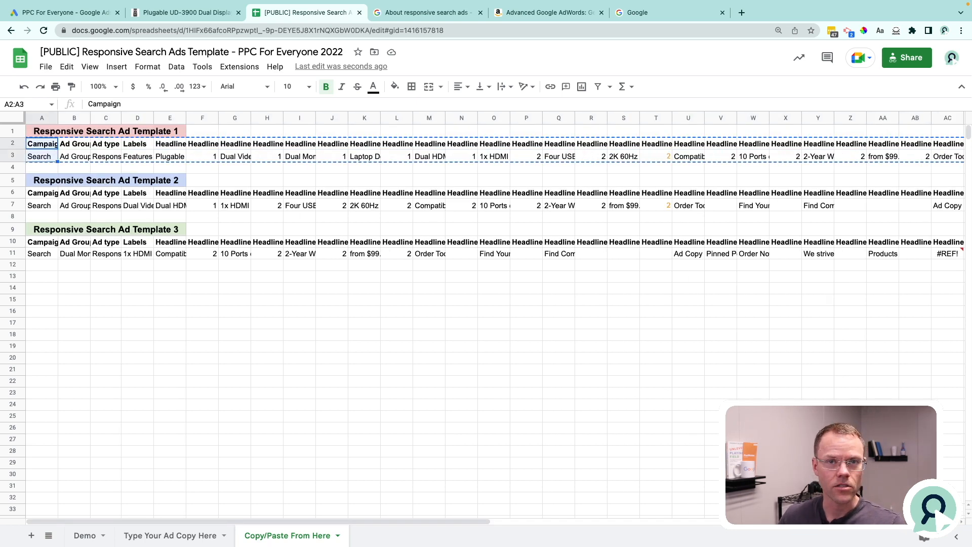
{"action": "key", "text": "ctrl+shift+Right"}
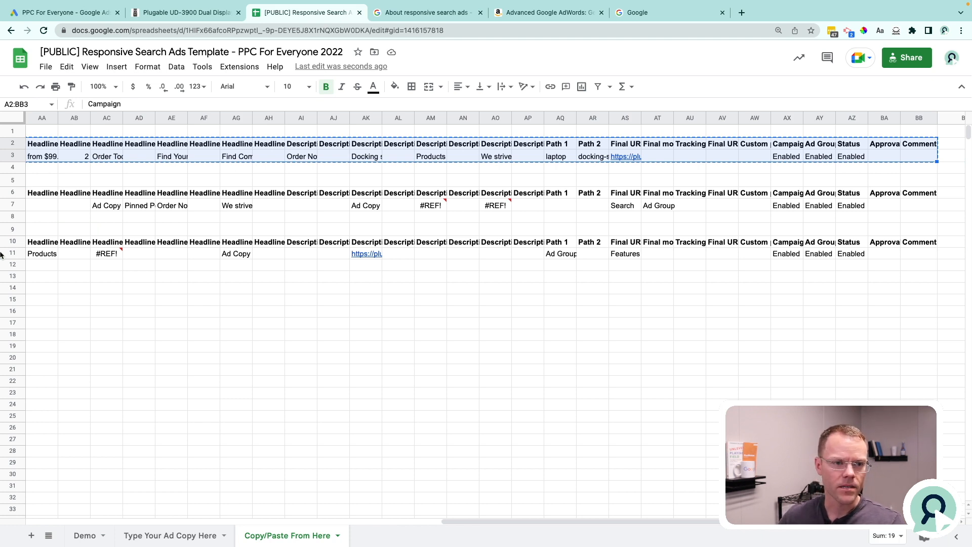
Switch to Google Ads Editor and paste the copied rows into a multiple-changes import of responsive search ads for the Search campaign's Ad Group.
{"action": "left_click", "coordinate": [65, 12]}
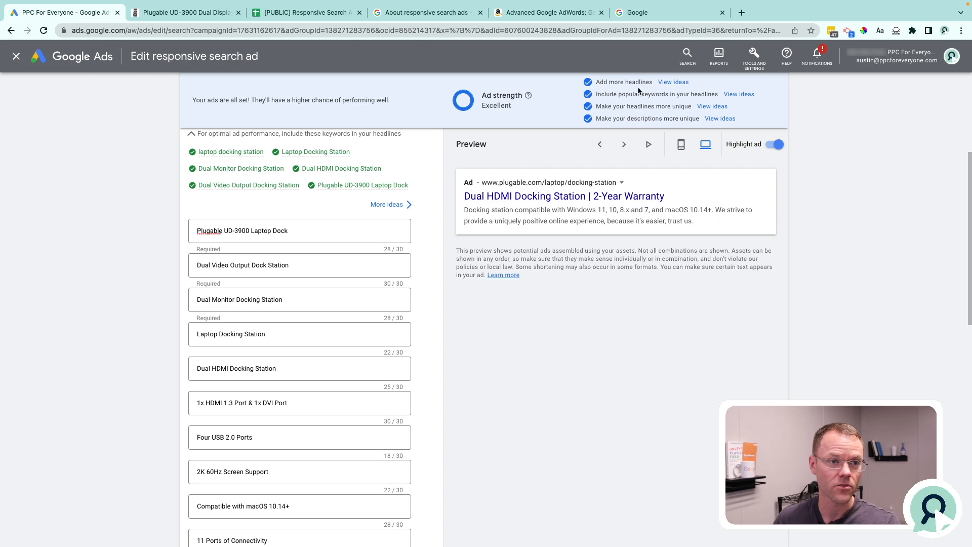
{"action": "key", "text": "ctrl+Up"}
{"action": "left_click", "coordinate": [508, 53]}
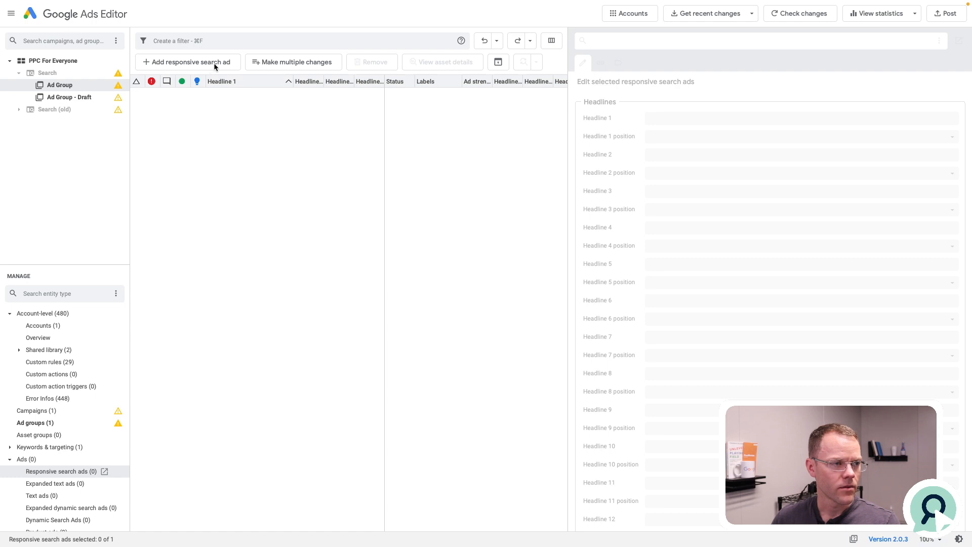
{"action": "left_click", "coordinate": [66, 62]}
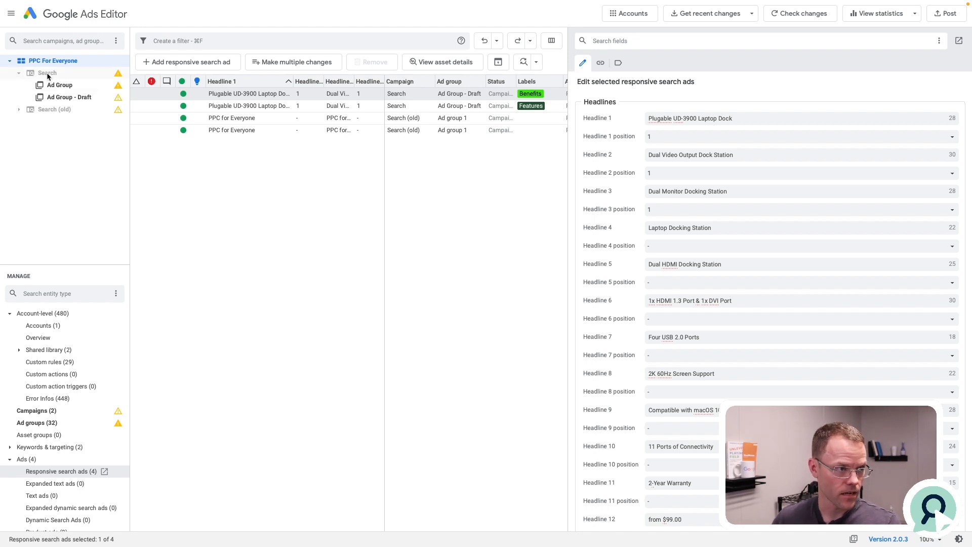
{"action": "left_click", "coordinate": [48, 75]}
{"action": "left_click", "coordinate": [68, 86]}
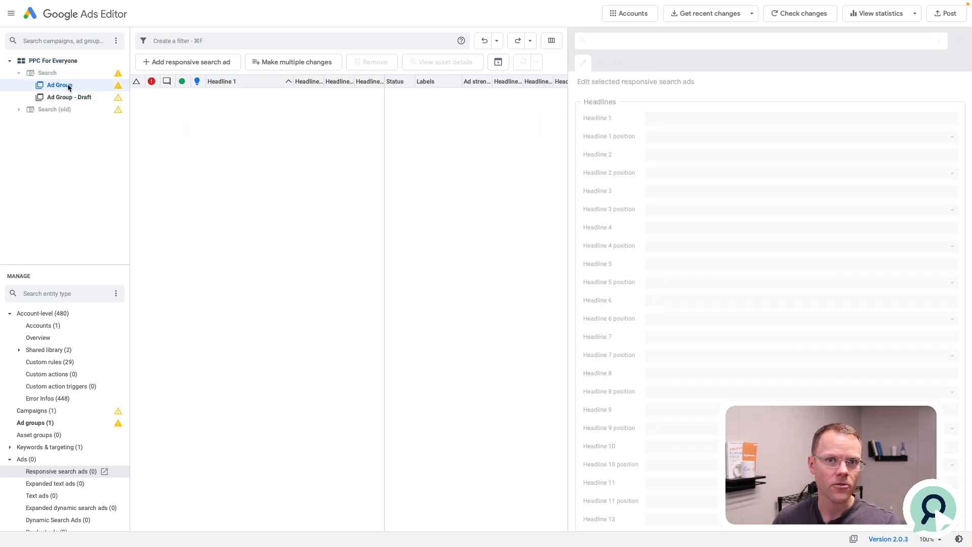
{"action": "left_click", "coordinate": [290, 63]}
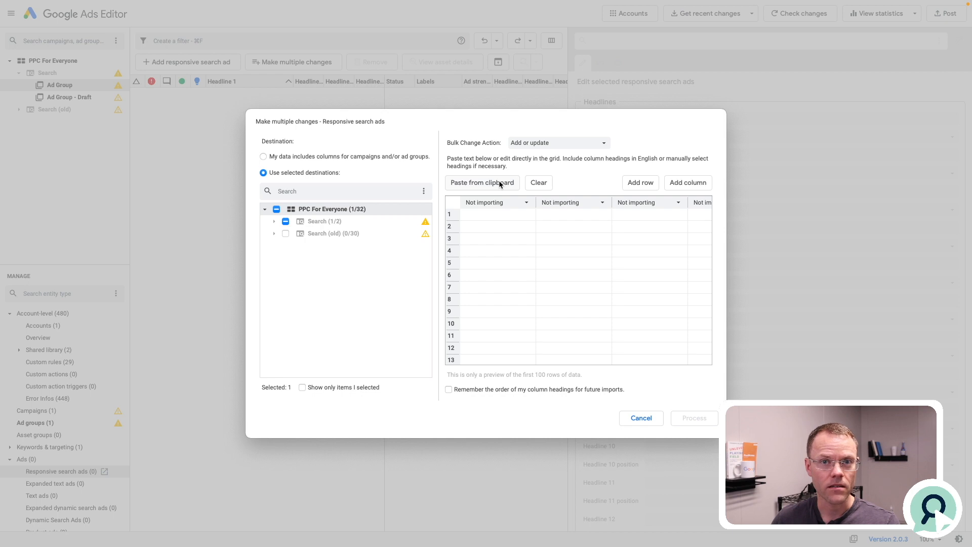
{"action": "left_click", "coordinate": [499, 183]}
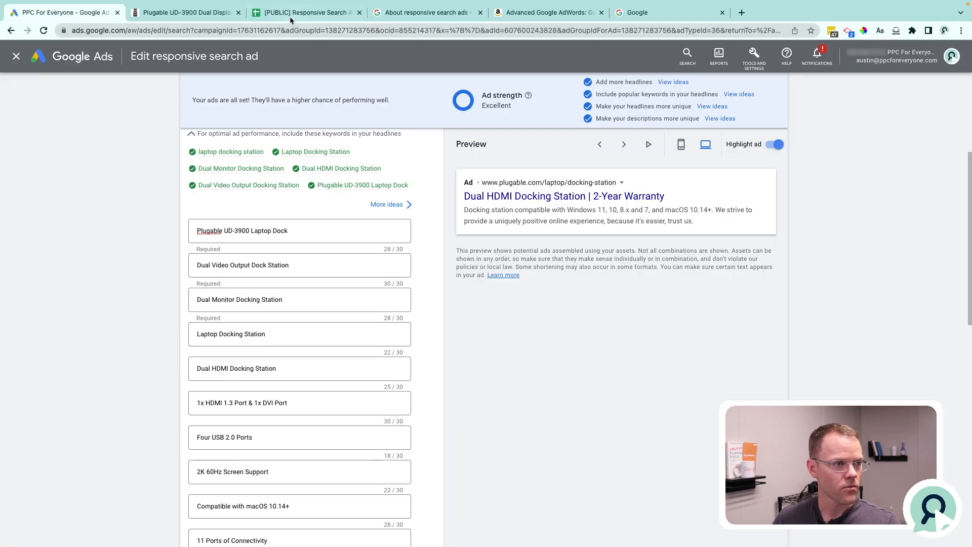
Return to the template spreadsheet and examine the Campaign and Ad Group column headings that correspond to the import columns.
{"action": "left_click", "coordinate": [290, 16]}
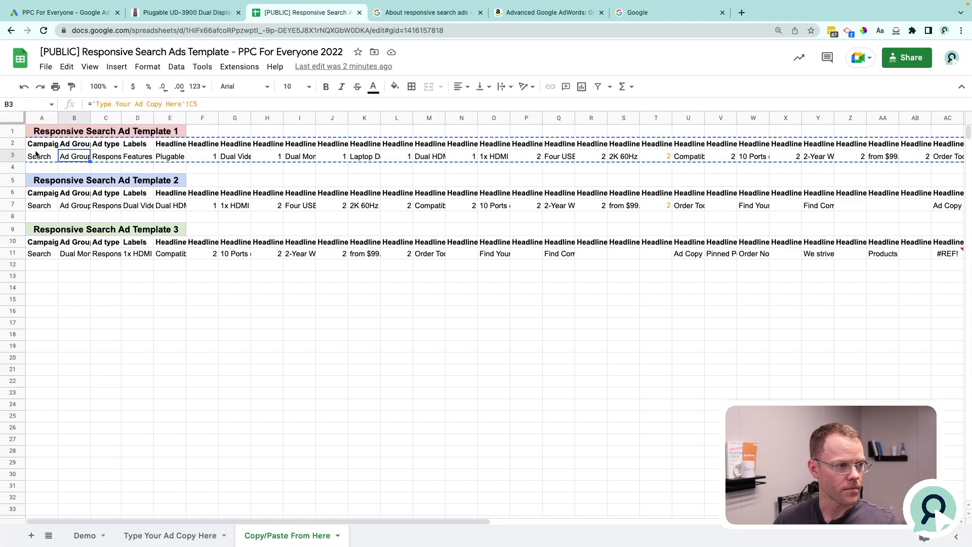
{"action": "left_click", "coordinate": [42, 145]}
{"action": "left_click", "coordinate": [70, 145]}
{"action": "left_click", "coordinate": [96, 136]}
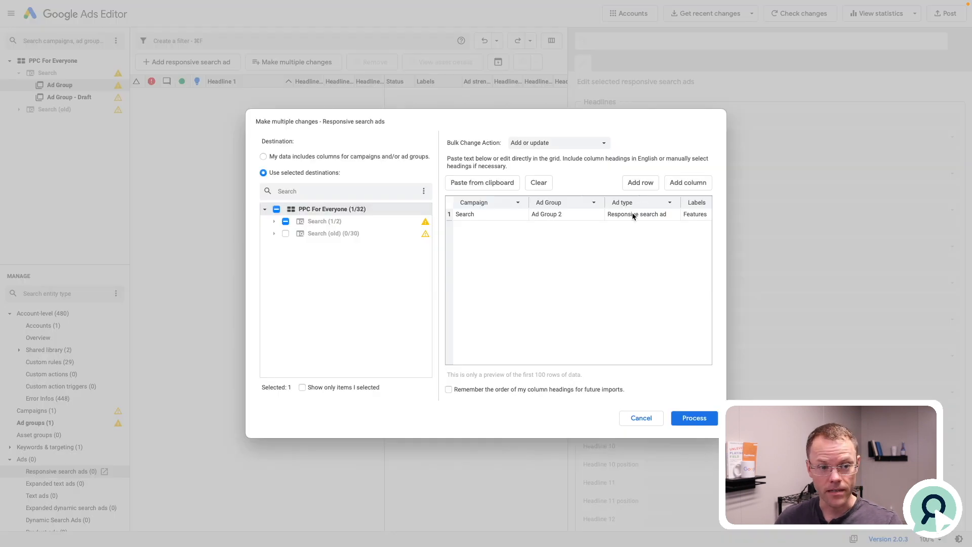
Check the remaining import columns in Google Ads Editor, process the pasted responsive search ad, and finish to review the changes.
{"action": "scroll", "coordinate": [633, 216], "scroll_direction": "right", "scroll_amount": 15}
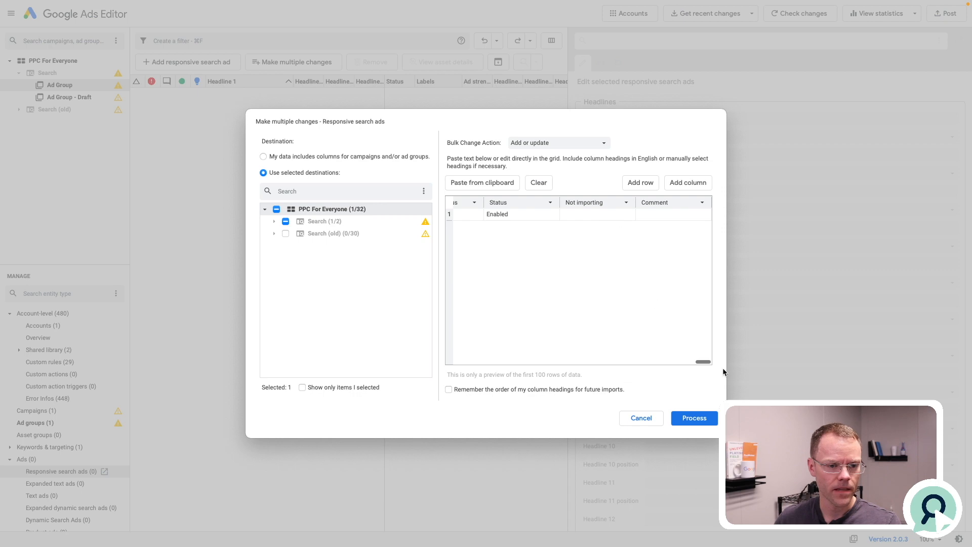
{"action": "left_click", "coordinate": [694, 418]}
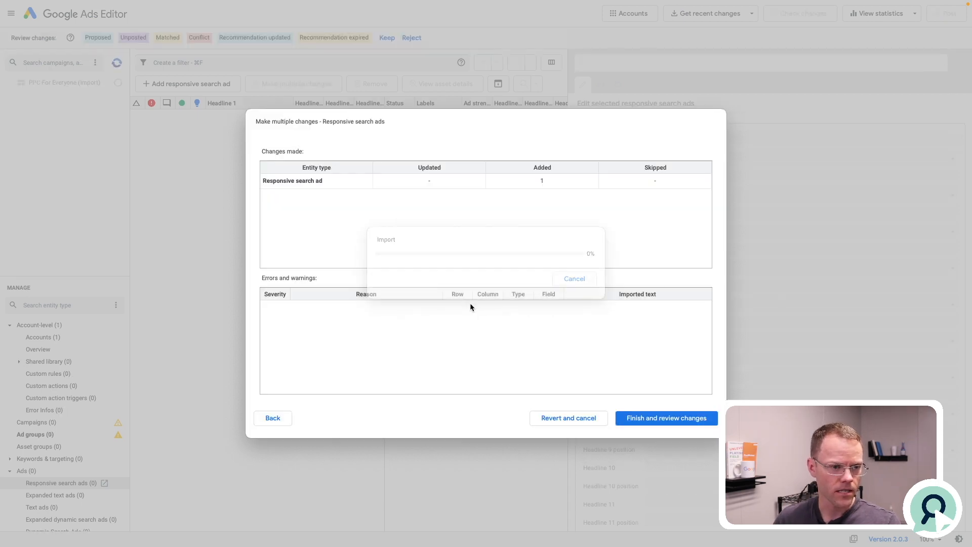
{"action": "left_click", "coordinate": [666, 418]}
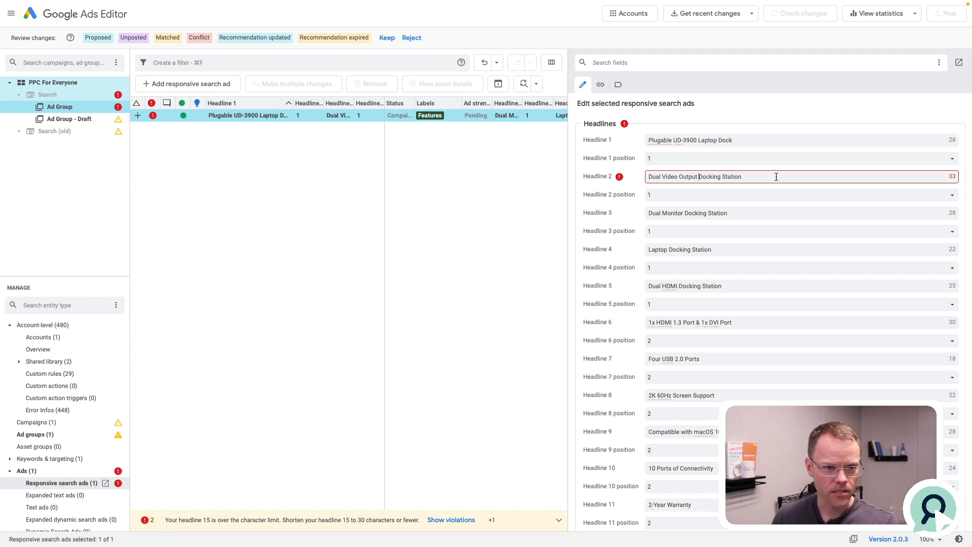
Shorten Headline 2 of the imported ad to "Dual Video Output Dock Station".
{"action": "key", "text": "BackSpace"}
{"action": "key", "text": "BackSpace"}
{"action": "key", "text": "BackSpace"}
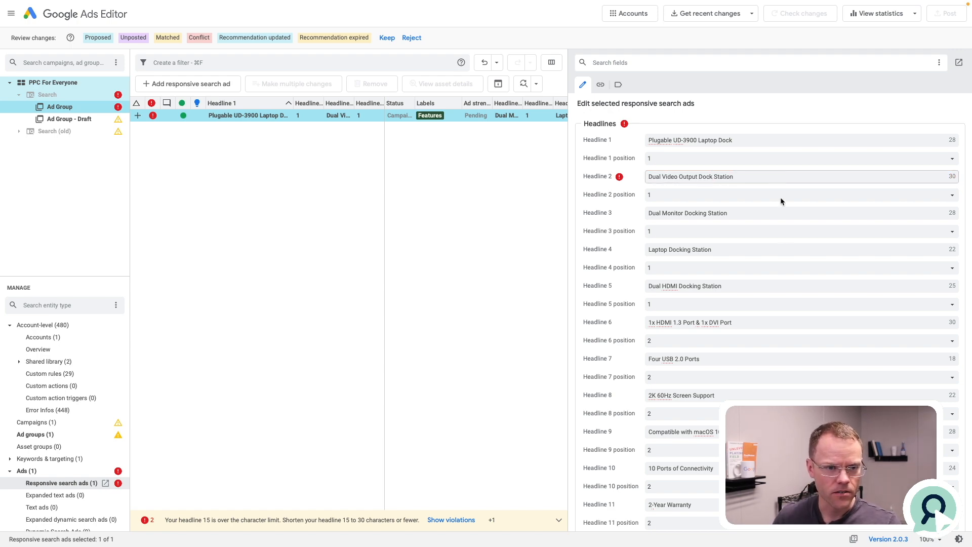
{"action": "scroll", "coordinate": [768, 282], "scroll_direction": "down", "scroll_amount": 5}
Switch back to the template spreadsheet's Type Your Ad Copy Here sheet and check the headlines' Character Length column.
{"action": "key", "text": "super+Tab"}
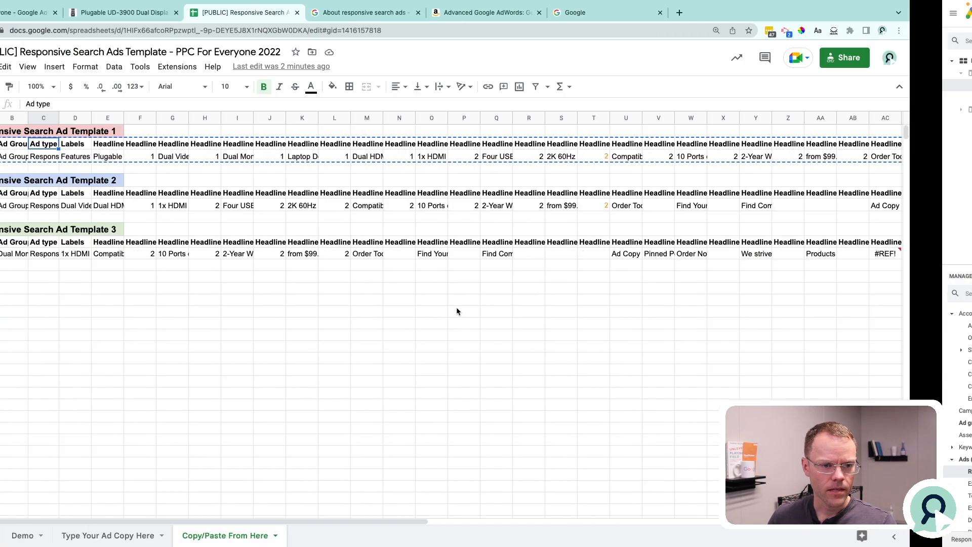
{"action": "left_click", "coordinate": [171, 537]}
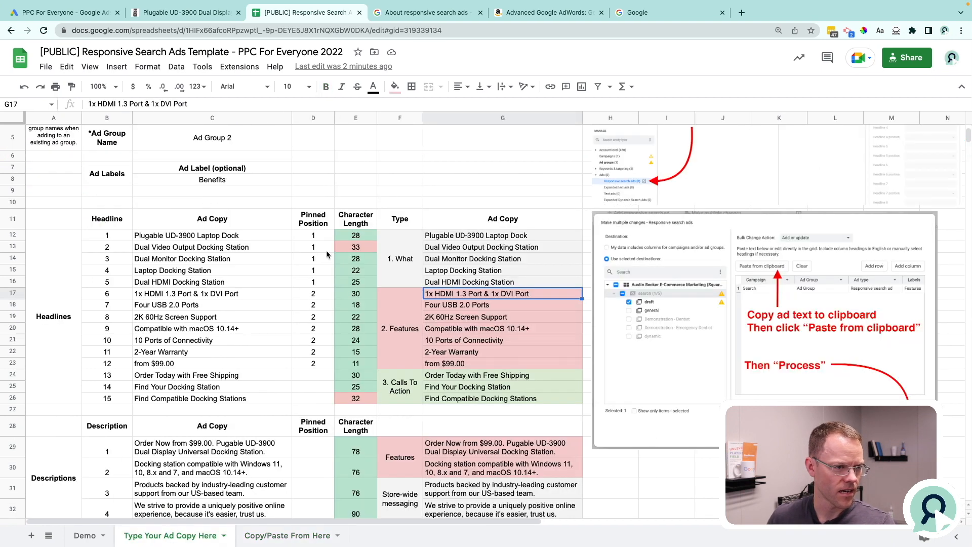
{"action": "left_click", "coordinate": [359, 219]}
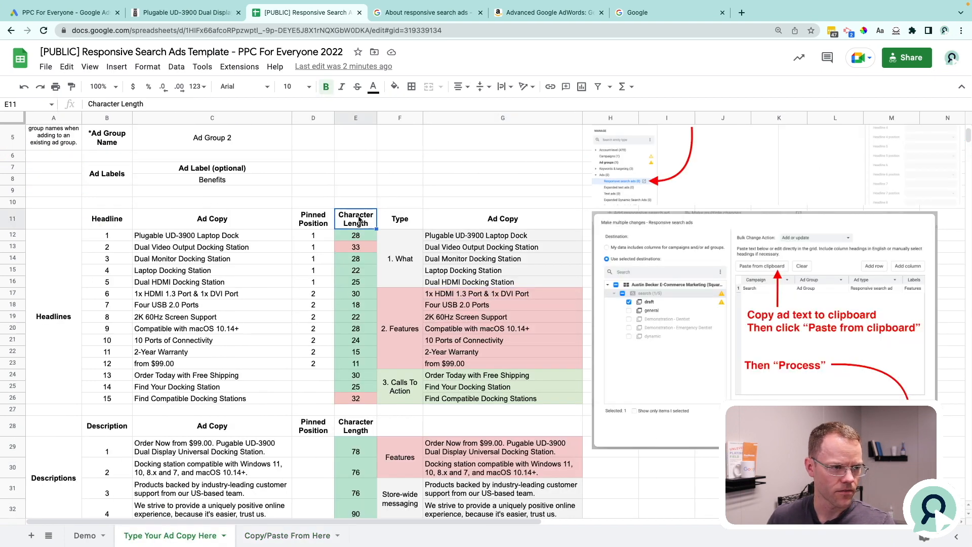
Shorten Headline 2 in Responsive Search Ad Template 1 to "Dual Video Output Dock Station".
{"action": "left_click", "coordinate": [366, 248]}
{"action": "double_click", "coordinate": [507, 245]}
{"action": "key", "text": "alt+Left"}
{"action": "key", "text": "alt+Left"}
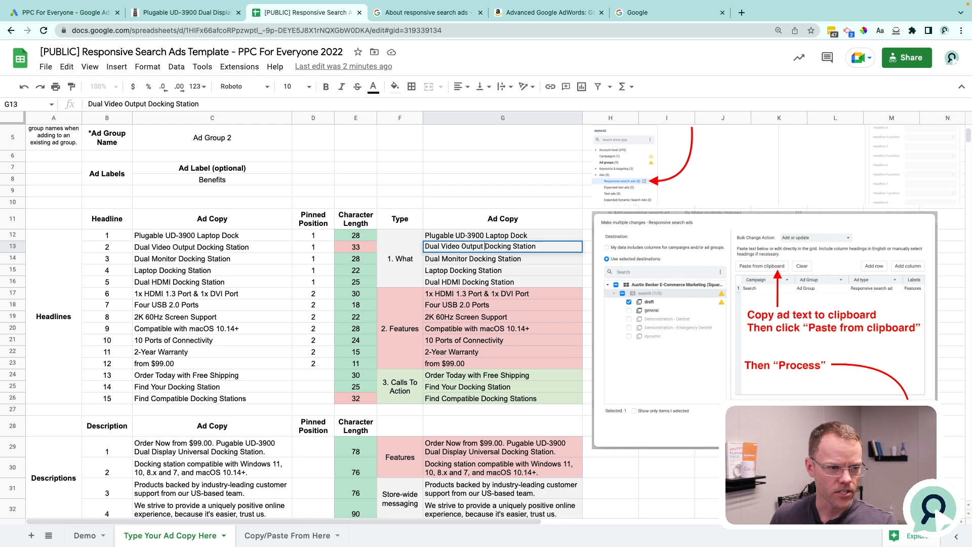
{"action": "key", "text": "alt+Right"}
{"action": "key", "text": "BackSpace"}
{"action": "key", "text": "BackSpace"}
{"action": "key", "text": "BackSpace"}
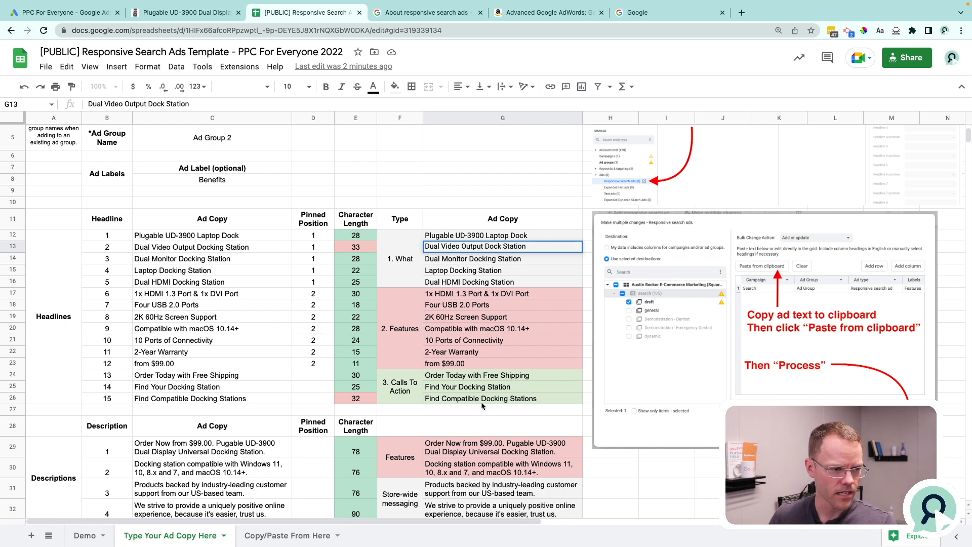
Shorten Headline 15 in Responsive Search Ad Template 1 to "Find Compatible Dock Stations".
{"action": "double_click", "coordinate": [502, 398]}
{"action": "key", "text": "alt+Left"}
{"action": "key", "text": "alt+Left"}
{"action": "key", "text": "alt+Right"}
{"action": "key", "text": "BackSpace"}
{"action": "key", "text": "BackSpace"}
{"action": "key", "text": "BackSpace"}
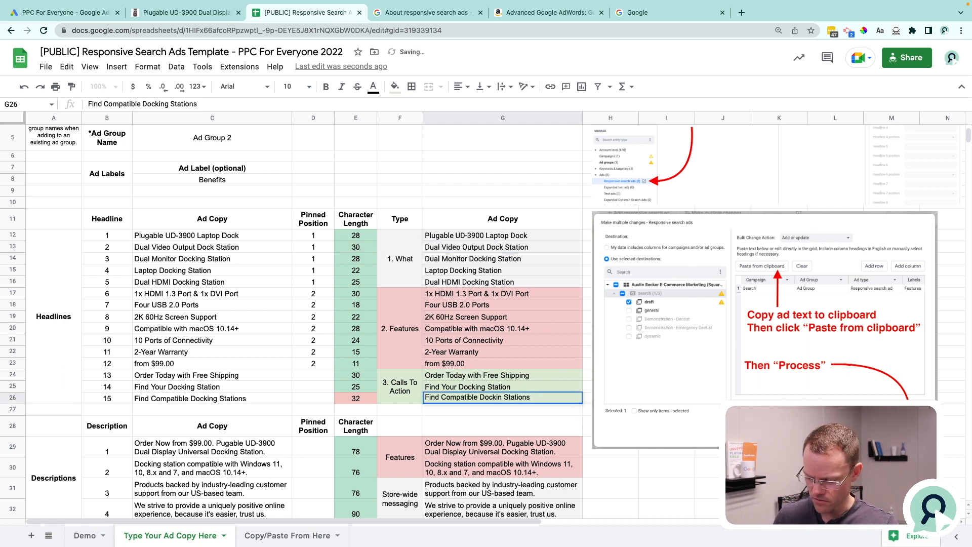
{"action": "key", "text": "Return"}
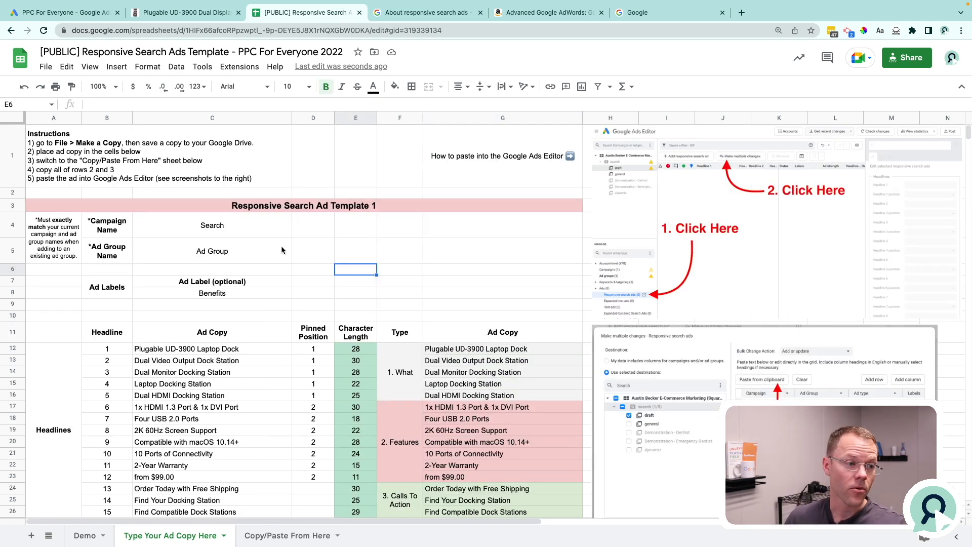
Check the Campaign Name and Ad Group Name entries of Responsive Search Ad Template 1.
{"action": "left_click", "coordinate": [234, 232]}
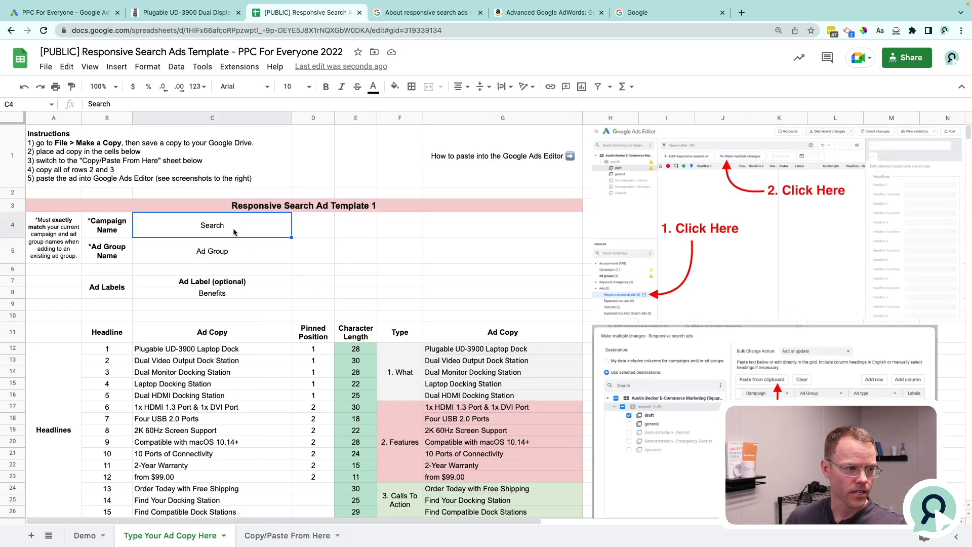
{"action": "left_click", "coordinate": [236, 254]}
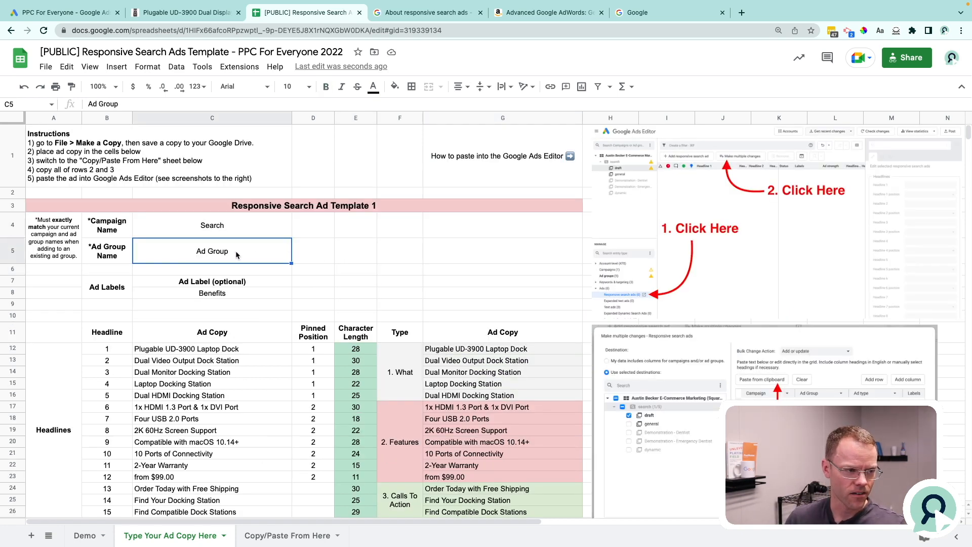
Switch to Google Ads Editor, review the summary of changes for posting the selected campaign, and cancel without posting.
{"action": "key", "text": "ctrl+Right"}
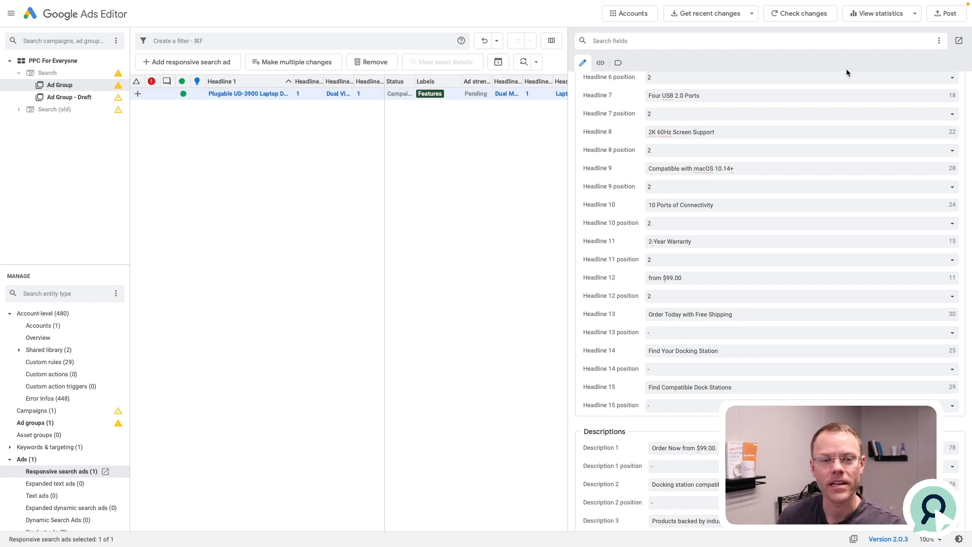
{"action": "left_click", "coordinate": [946, 13]}
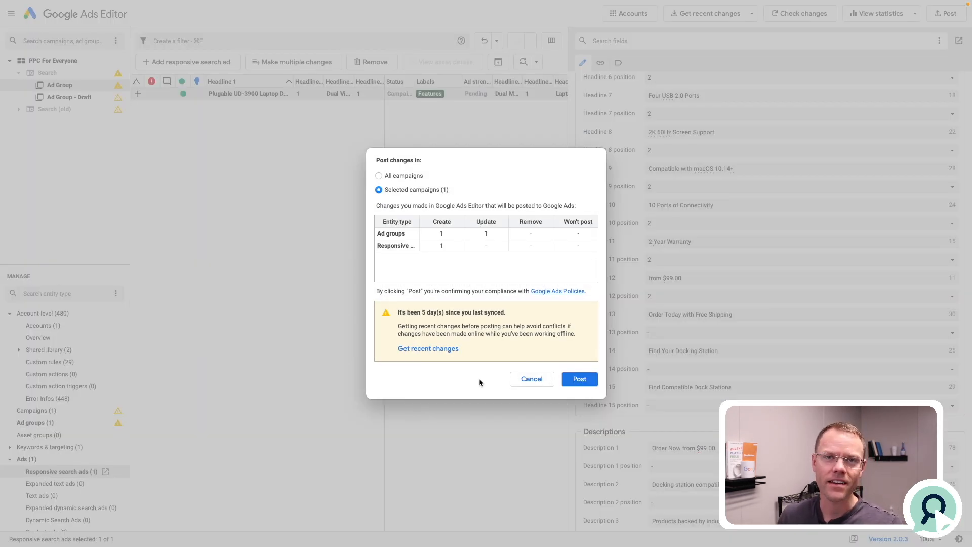
{"action": "left_click", "coordinate": [531, 381]}
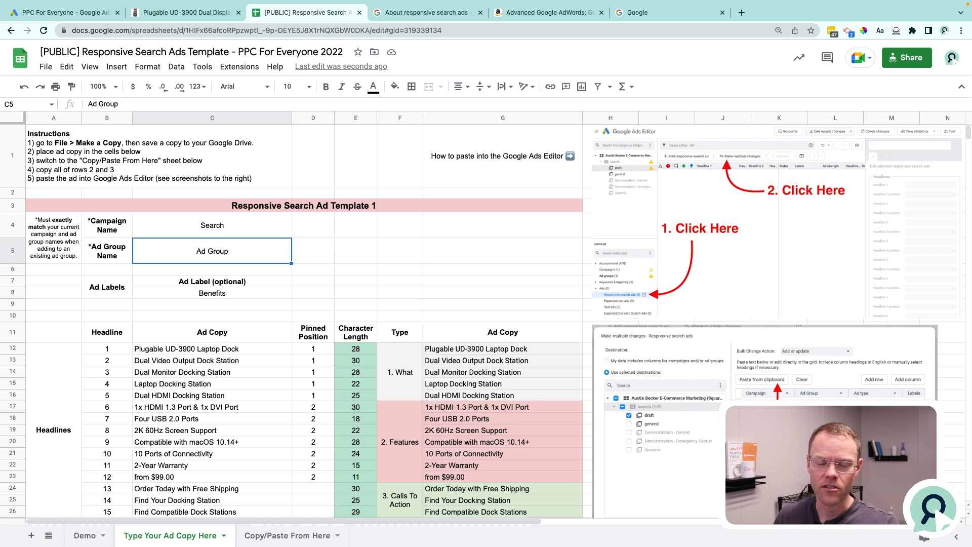
Return to the template spreadsheet and highlight the Features headlines of Responsive Search Ad Template 1.
{"action": "scroll", "coordinate": [447, 302], "scroll_direction": "down", "scroll_amount": 5}
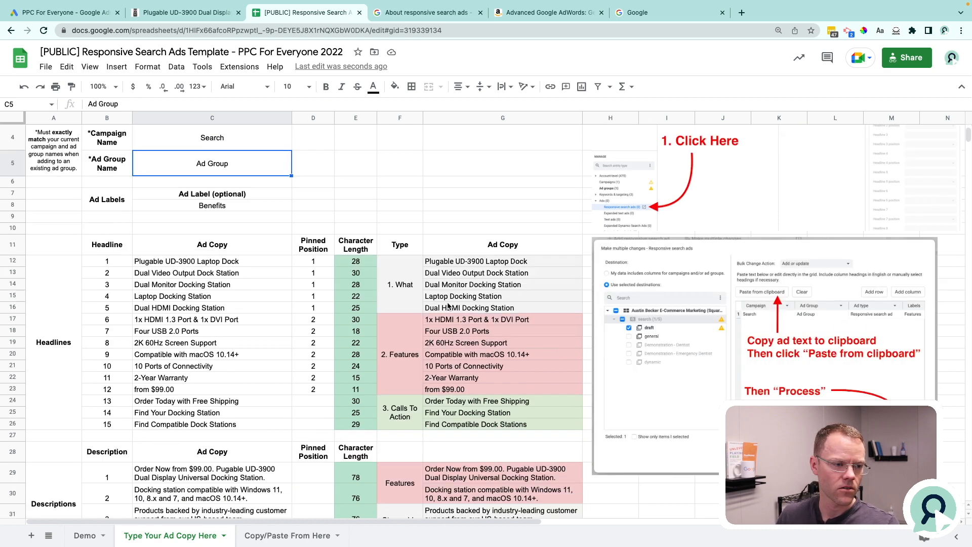
{"action": "left_click", "coordinate": [457, 192]}
{"action": "left_click_drag", "start_coordinate": [457, 193], "coordinate": [458, 259]}
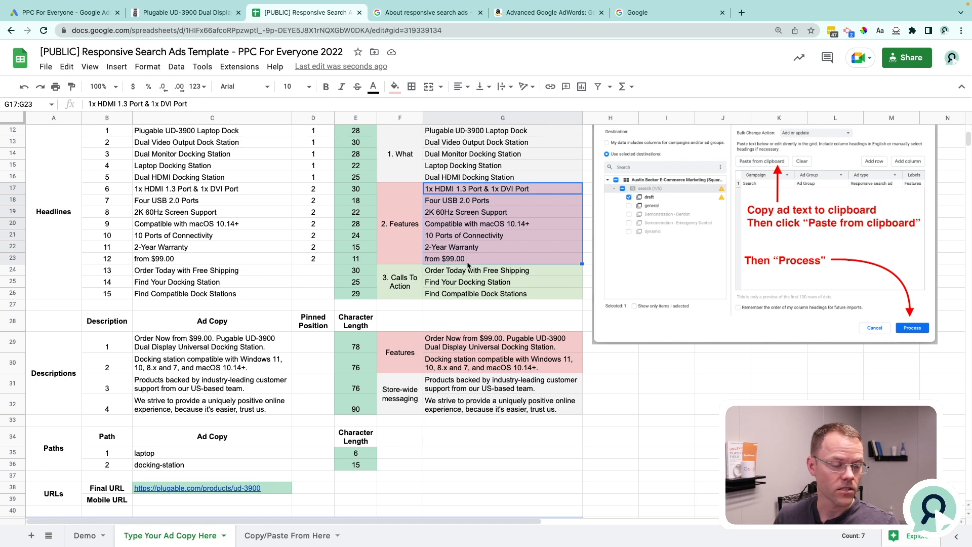
Examine the Benefits headlines of Responsive Search Ad Template 2 and the matching Benefits column on the Demo sheet.
{"action": "scroll", "coordinate": [468, 263], "scroll_direction": "down", "scroll_amount": 10}
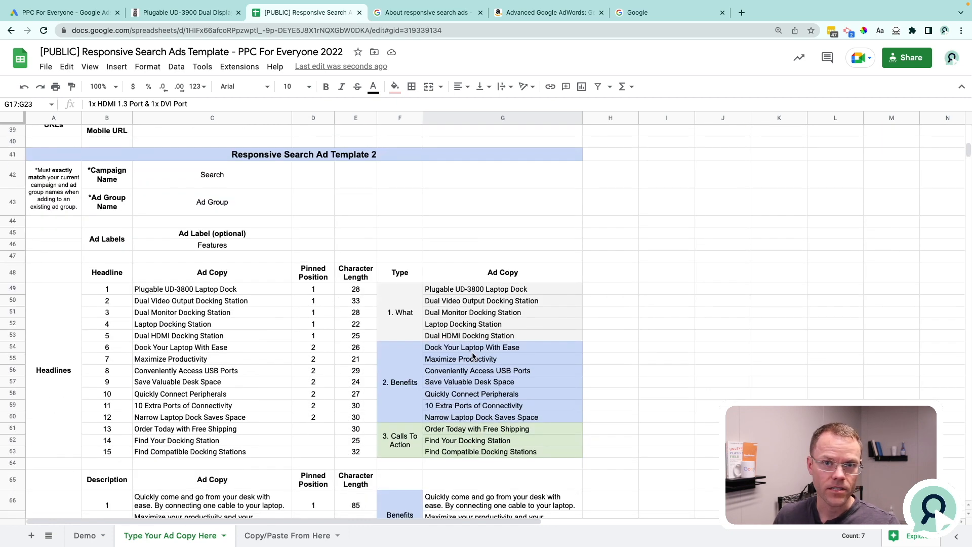
{"action": "left_click", "coordinate": [474, 351]}
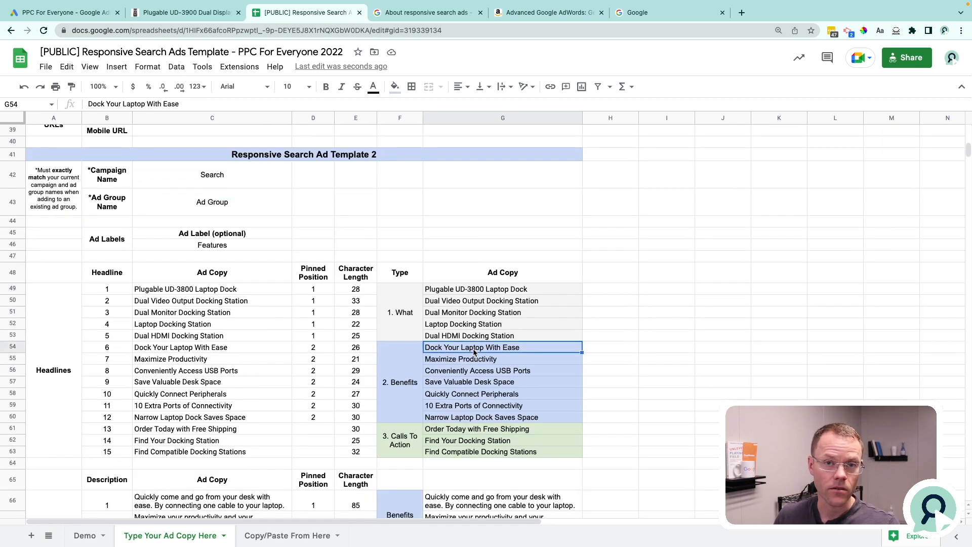
{"action": "left_click", "coordinate": [86, 536]}
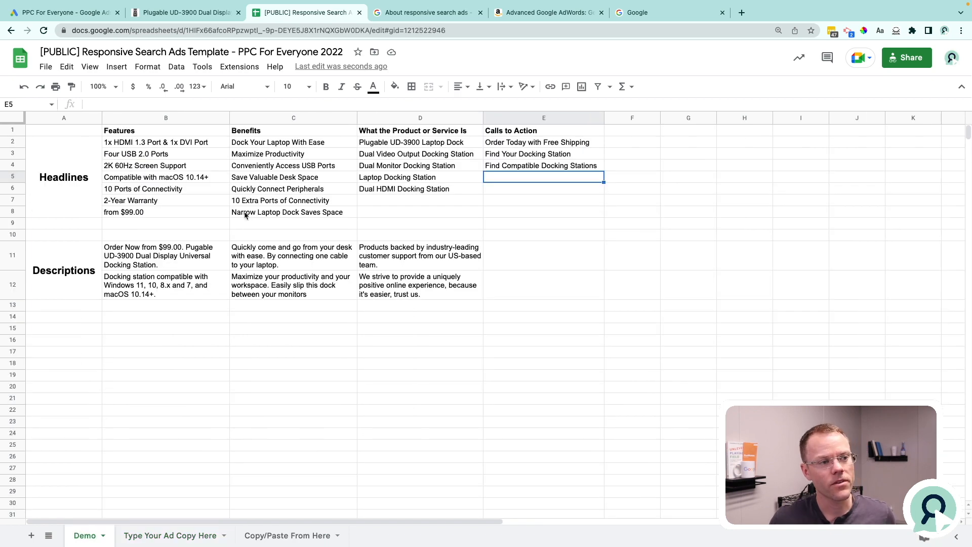
{"action": "left_click_drag", "start_coordinate": [298, 145], "coordinate": [281, 285]}
{"action": "left_click", "coordinate": [197, 529]}
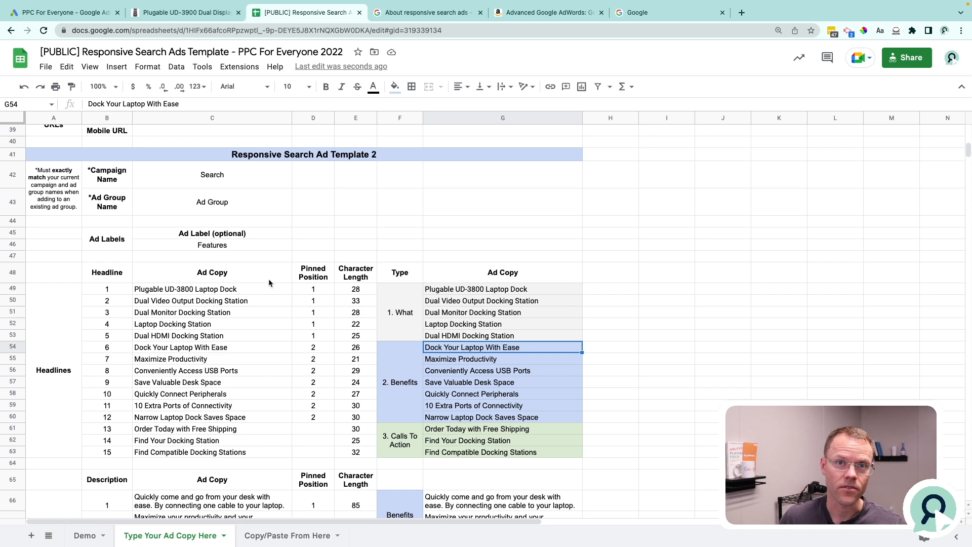
Set the optional ad label of Responsive Search Ad Template 2 to "Benefits".
{"action": "left_click", "coordinate": [233, 246]}
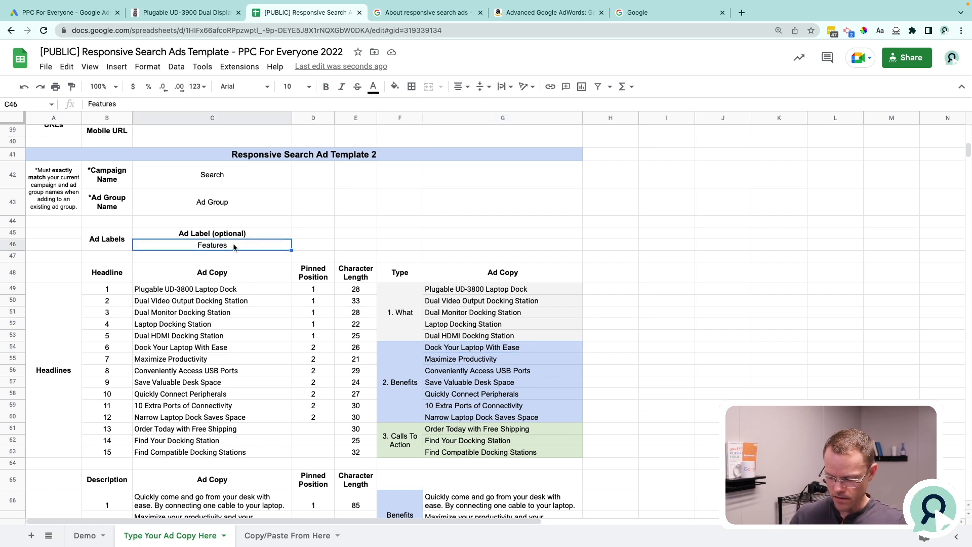
{"action": "type", "text": "Bene"}
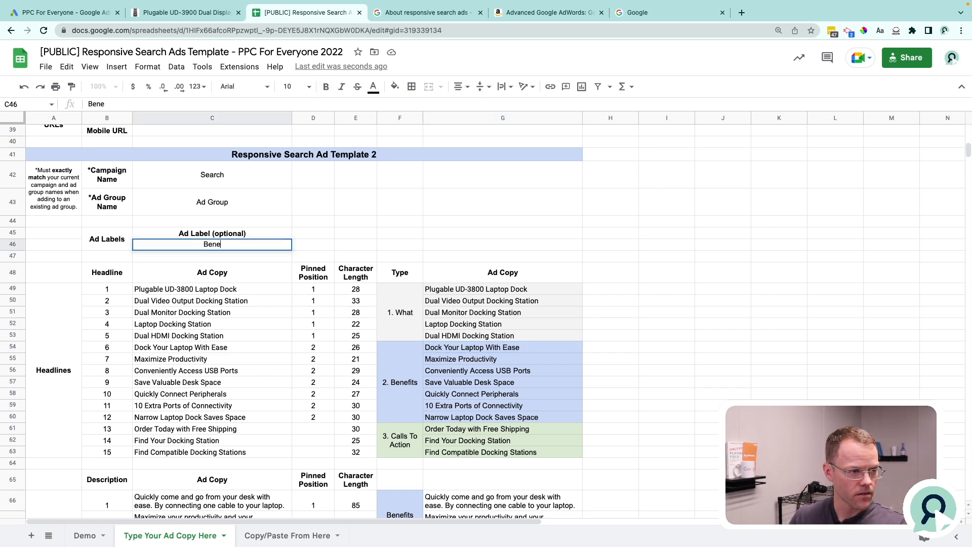
{"action": "type", "text": "fits"}
{"action": "left_click", "coordinate": [299, 247]}
Set the optional ad label of Responsive Search Ad Template 1 to "Features".
{"action": "scroll", "coordinate": [243, 248], "scroll_direction": "up", "scroll_amount": 10}
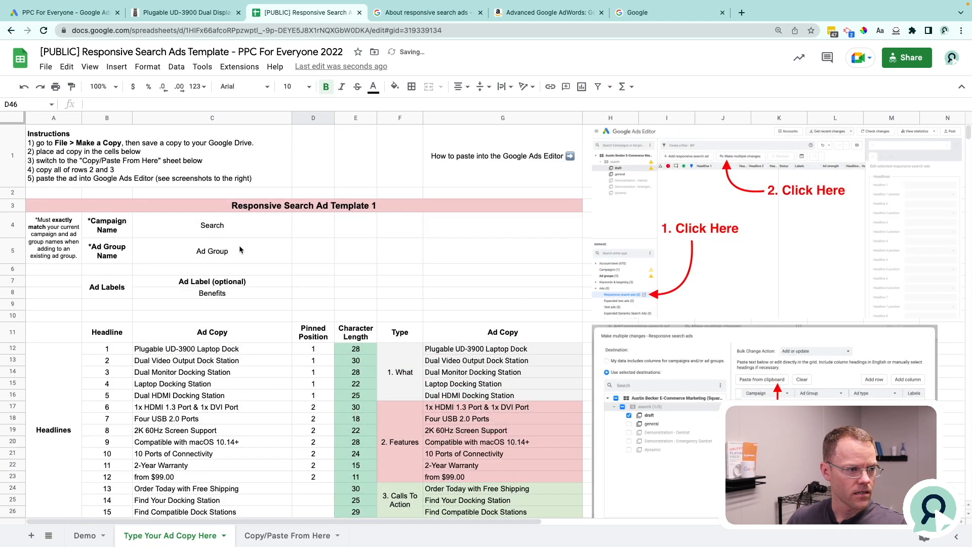
{"action": "left_click", "coordinate": [211, 292]}
{"action": "type", "text": "Featyr"}
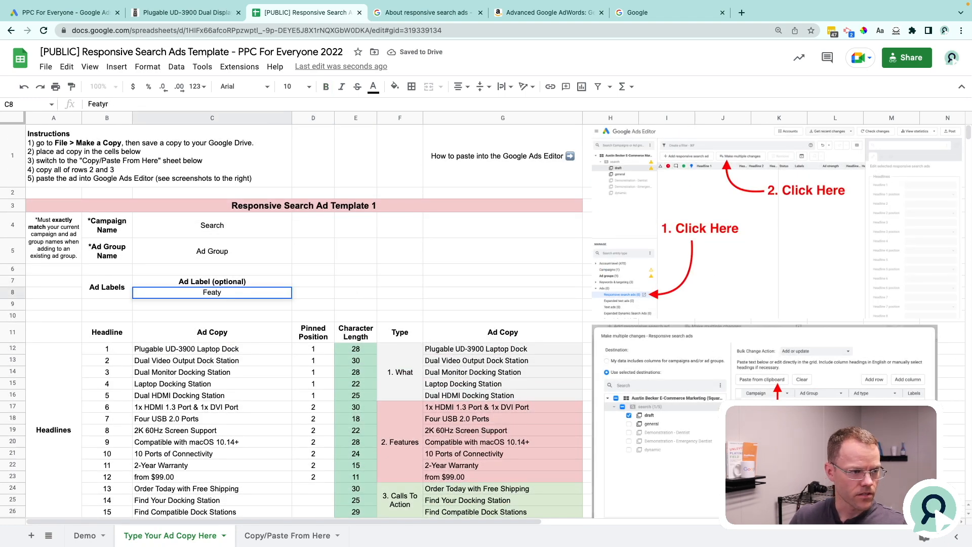
{"action": "key", "text": "Return"}
Copy Template 2's full heading row and data row from the Copy/Paste From Here sheet.
{"action": "scroll", "coordinate": [460, 227], "scroll_direction": "down", "scroll_amount": 10}
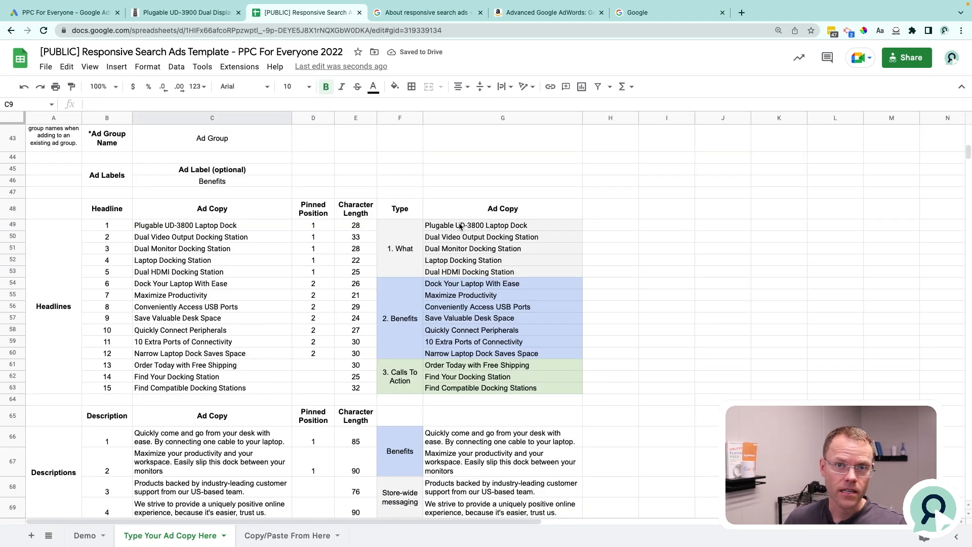
{"action": "left_click", "coordinate": [287, 535]}
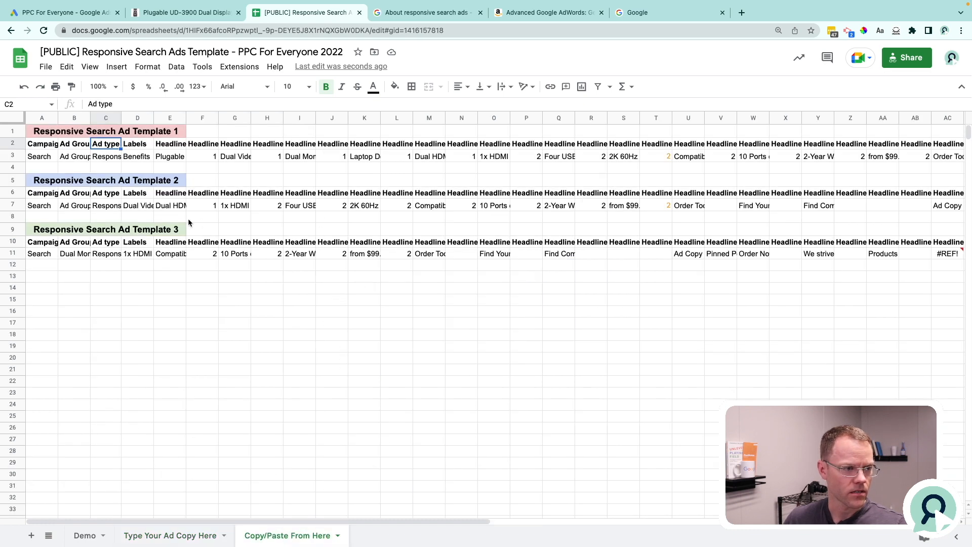
{"action": "left_click", "coordinate": [44, 196]}
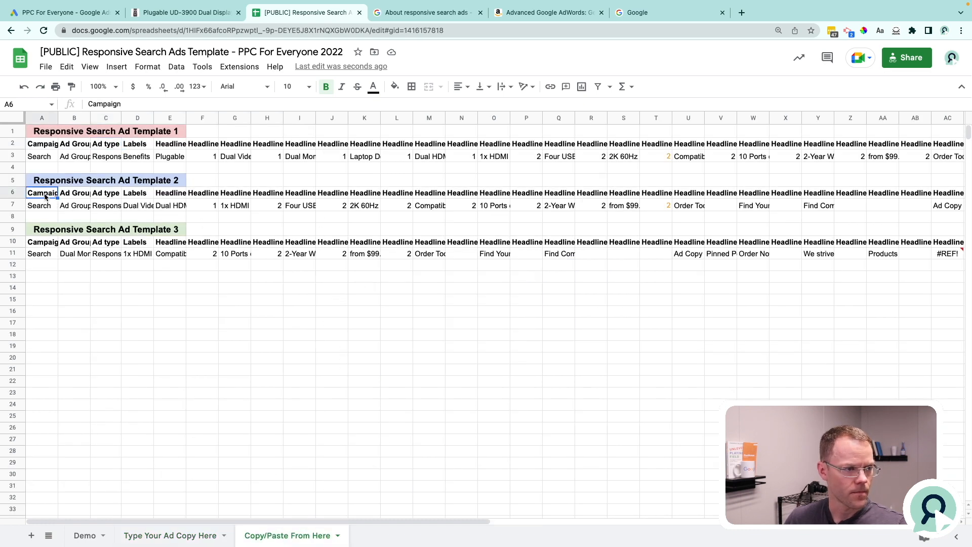
{"action": "key", "text": "shift+Up"}
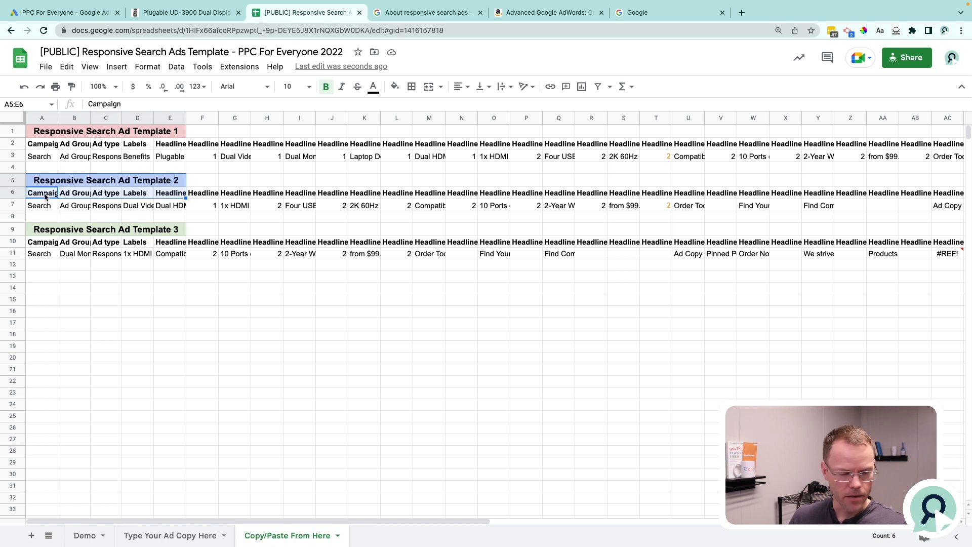
{"action": "key", "text": "Up"}
{"action": "key", "text": "Down"}
{"action": "key", "text": "shift+super+Right"}
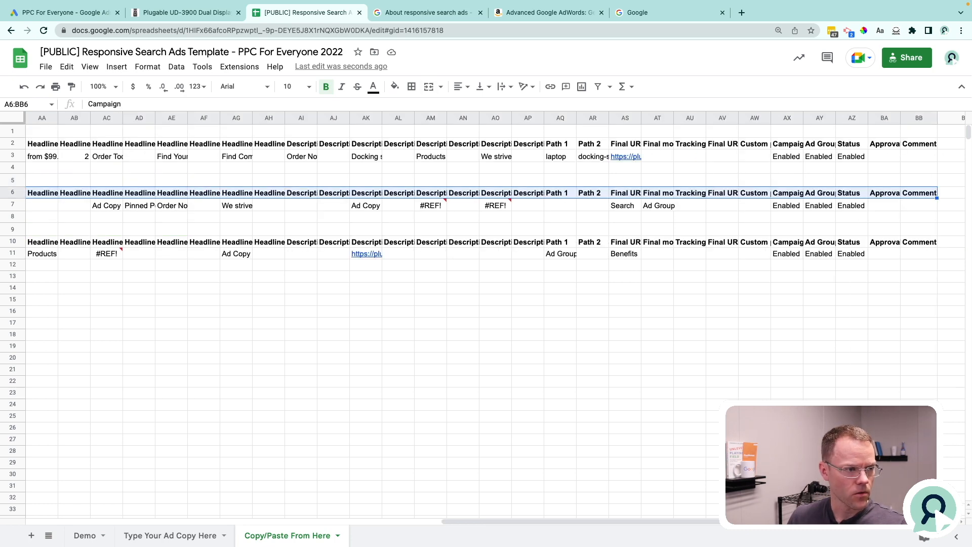
{"action": "key", "text": "shift+Down"}
Try to import the copied Template 2 row as a responsive search ad in Google Ads Editor and review the changes.
{"action": "key", "text": "super+Tab"}
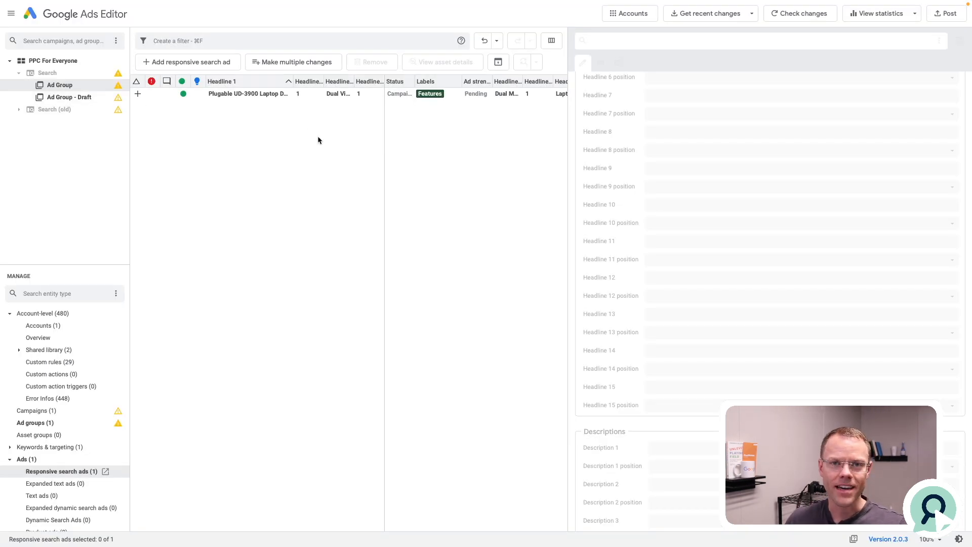
{"action": "left_click", "coordinate": [260, 62]}
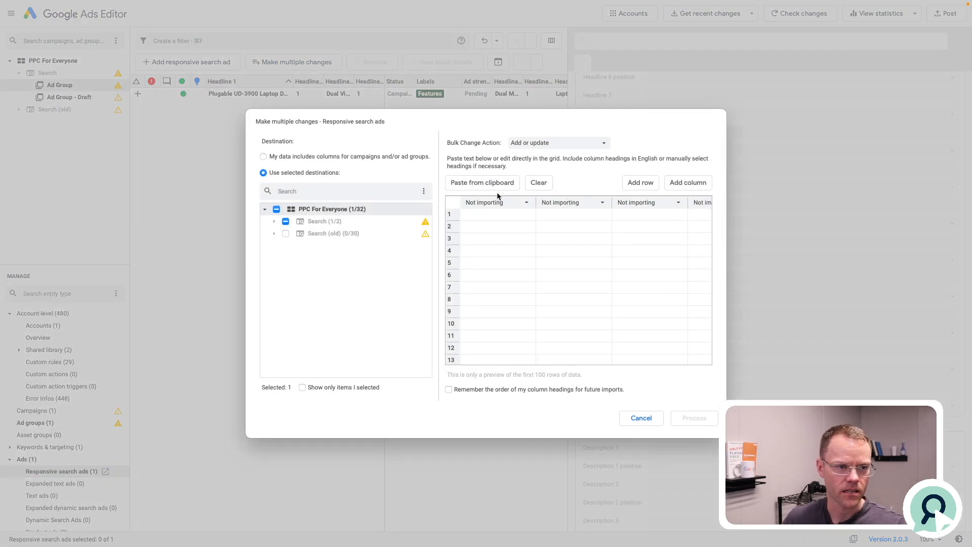
{"action": "left_click", "coordinate": [511, 190]}
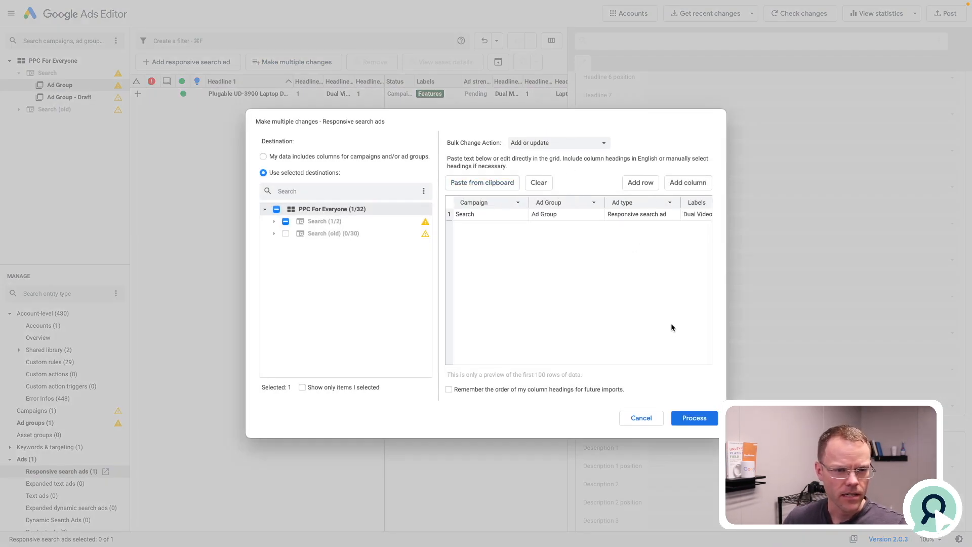
{"action": "scroll", "coordinate": [649, 212], "scroll_direction": "right", "scroll_amount": 10}
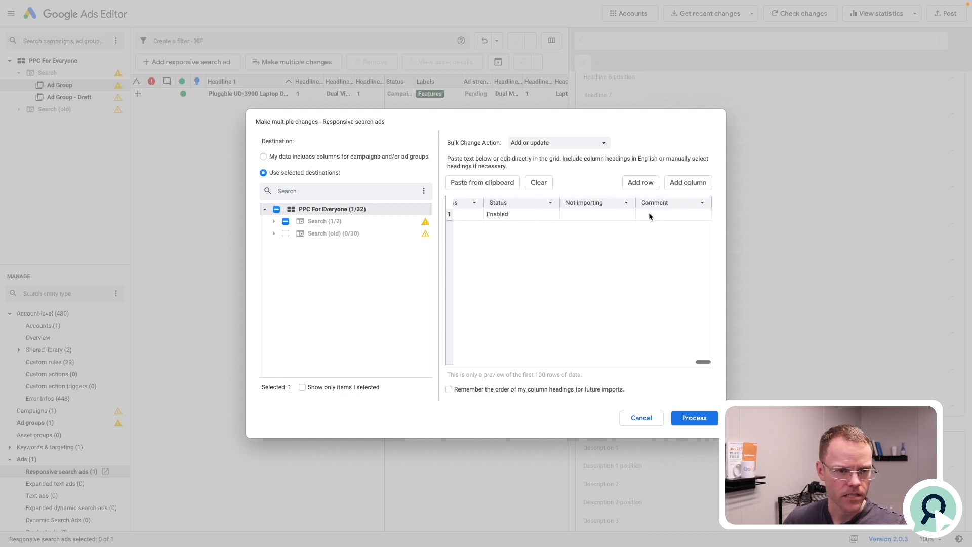
{"action": "scroll", "coordinate": [647, 217], "scroll_direction": "left", "scroll_amount": 5}
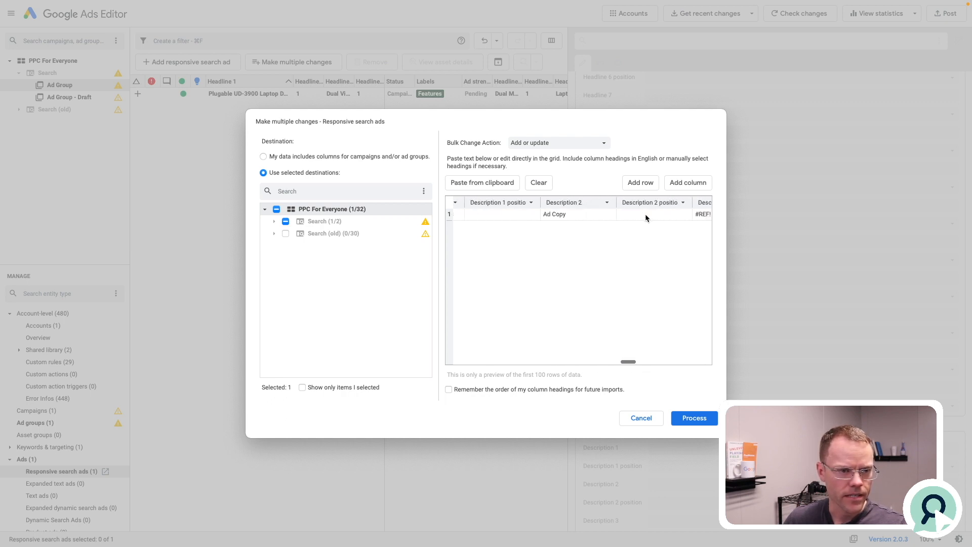
{"action": "left_click", "coordinate": [694, 418]}
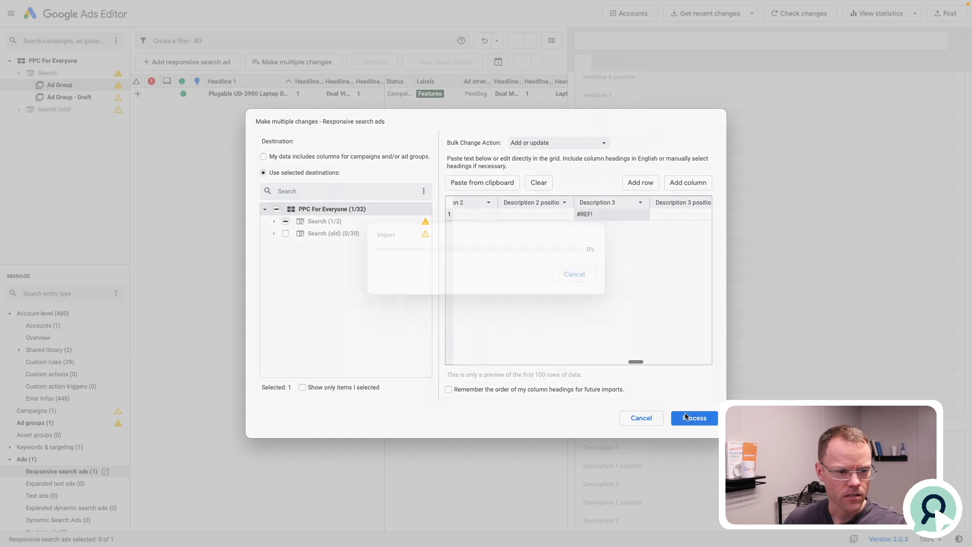
{"action": "left_click", "coordinate": [658, 417]}
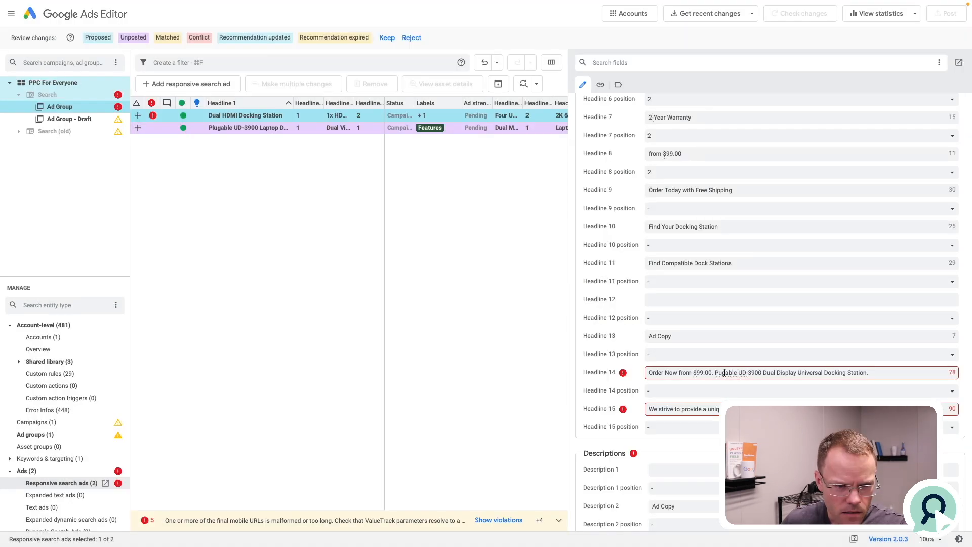
Examine the last headline fields of the imported ad, from Headline 12 onward, and deselect the ad.
{"action": "left_click", "coordinate": [695, 303]}
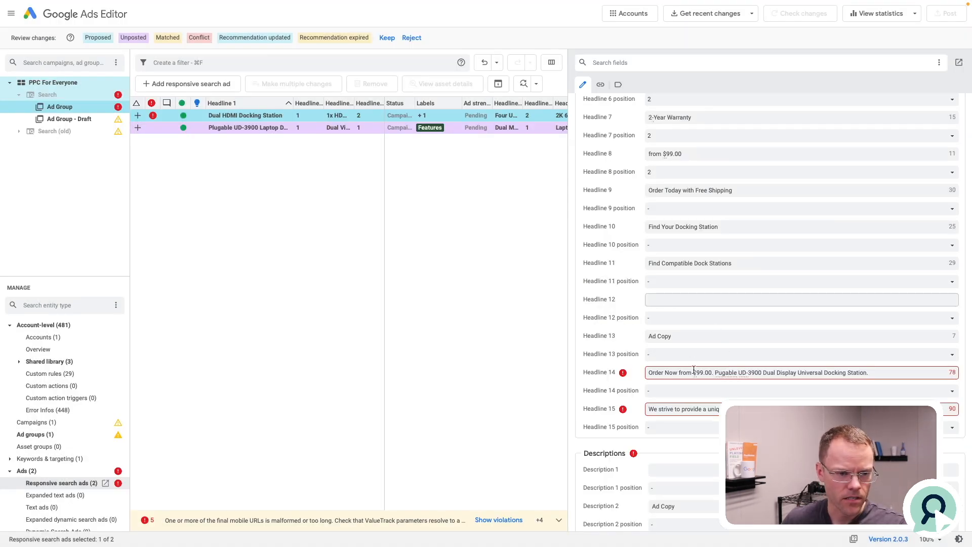
{"action": "scroll", "coordinate": [694, 370], "scroll_direction": "down", "scroll_amount": 1}
{"action": "triple_click", "coordinate": [696, 336]}
{"action": "left_click", "coordinate": [331, 165]}
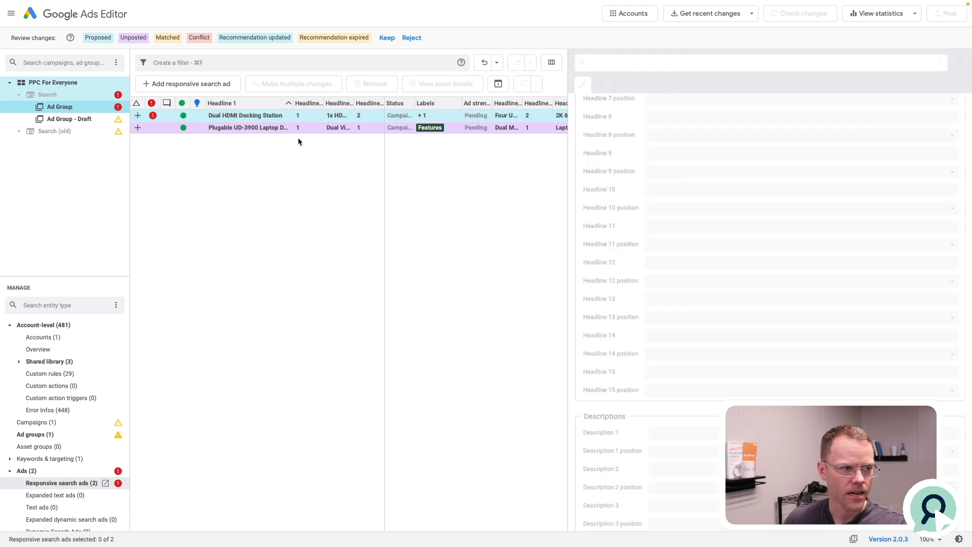
Duplicate the Plugable UD-3900 responsive search ad within the same ad group and look through the copy's headlines.
{"action": "left_click", "coordinate": [272, 96]}
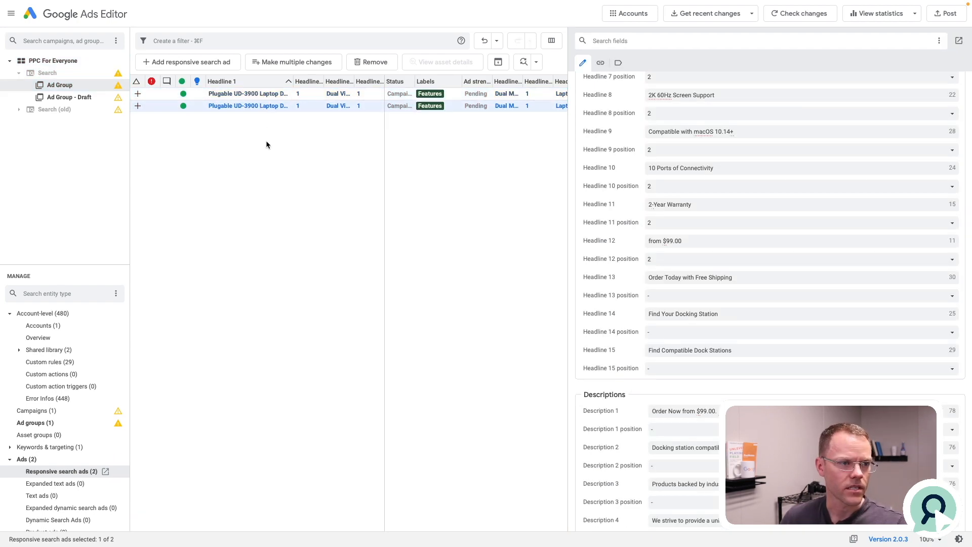
{"action": "scroll", "coordinate": [739, 257], "scroll_direction": "down", "scroll_amount": 10}
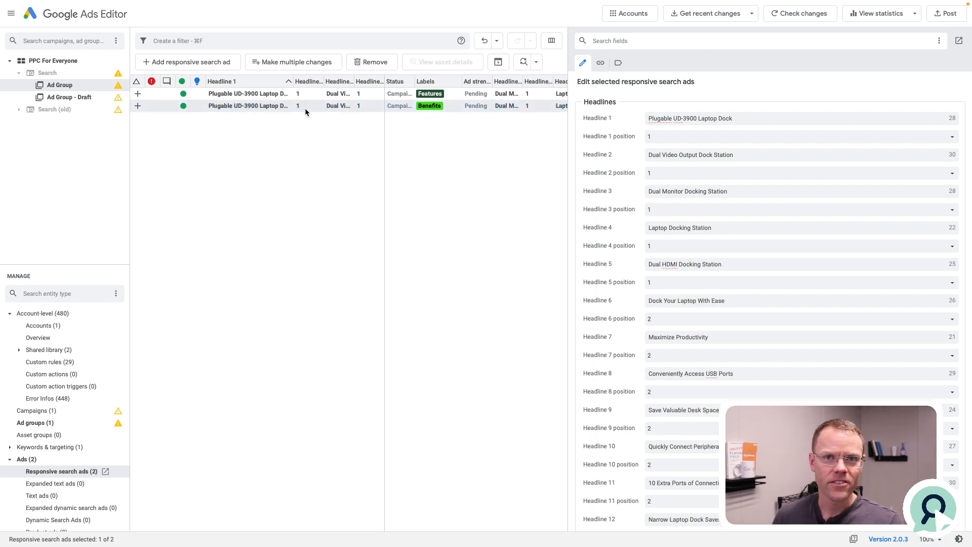
Compare the headlines of the Features-labelled and Benefits-labelled ads, and clear the selection.
{"action": "left_click", "coordinate": [259, 94]}
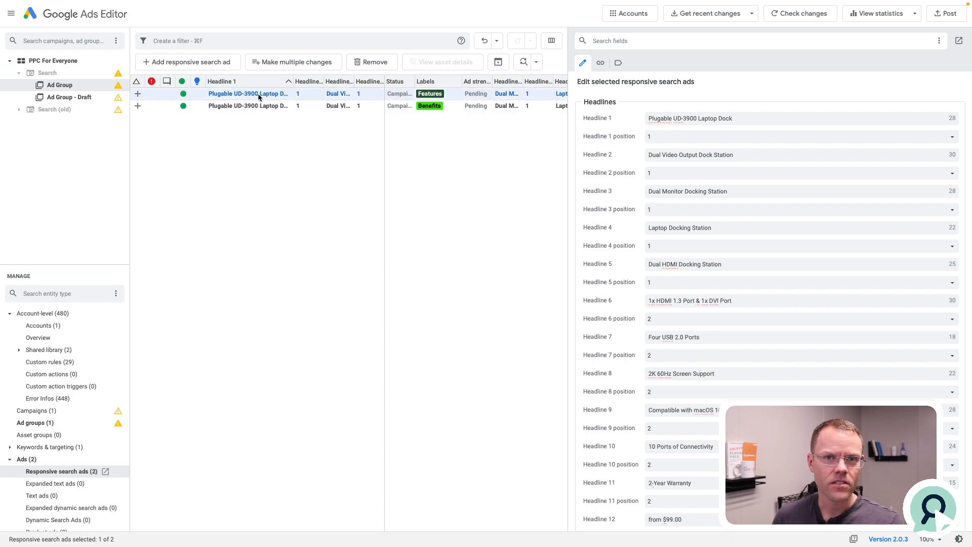
{"action": "left_click", "coordinate": [256, 106]}
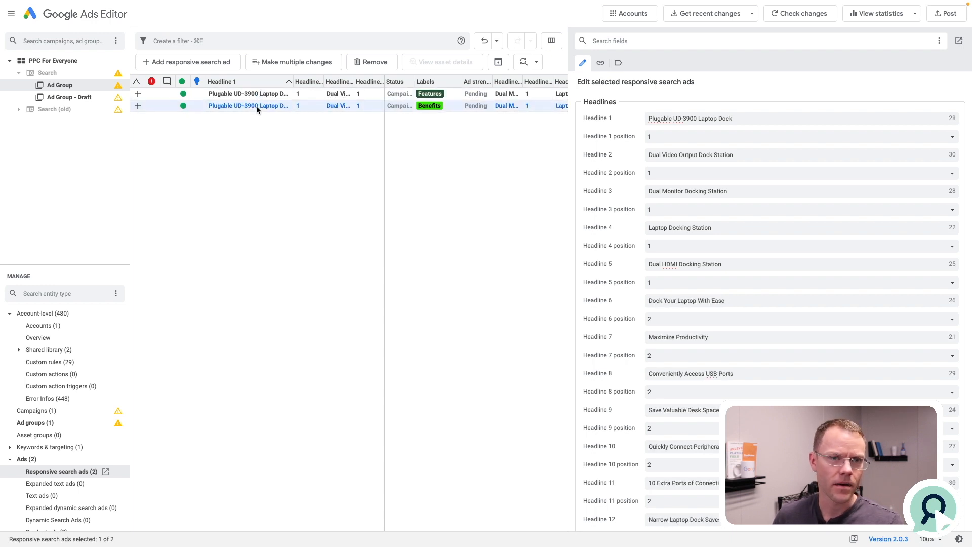
{"action": "left_click", "coordinate": [279, 158]}
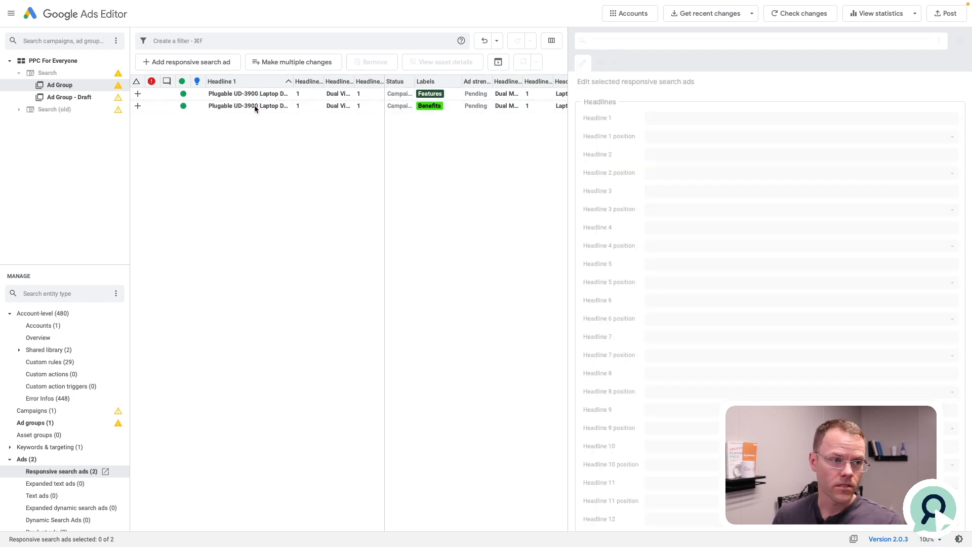
Duplicate the Benefits-labelled ad within the ad group and set the copy's Headline 7 to "$119.00 for Model 3900".
{"action": "left_click", "coordinate": [255, 108]}
{"action": "key", "text": "super+v"}
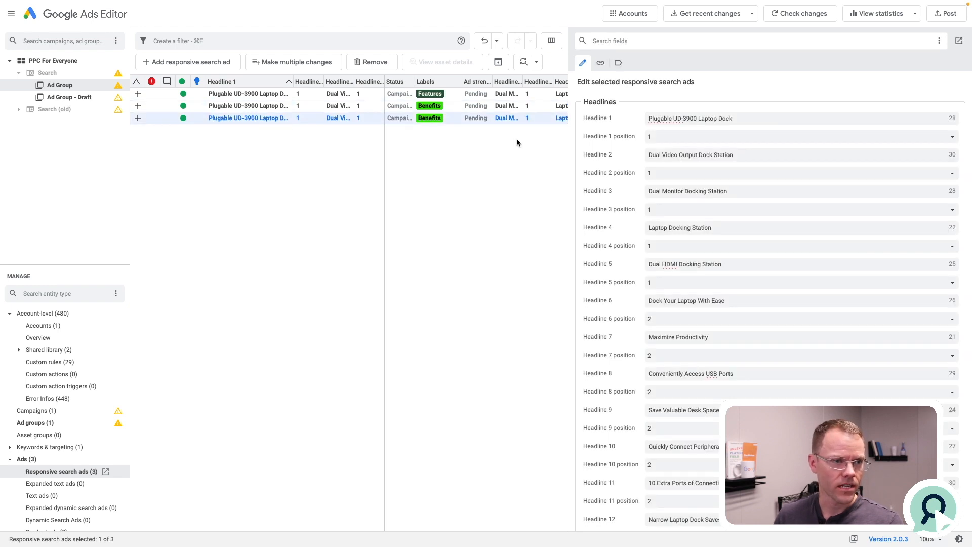
{"action": "left_click", "coordinate": [734, 335]}
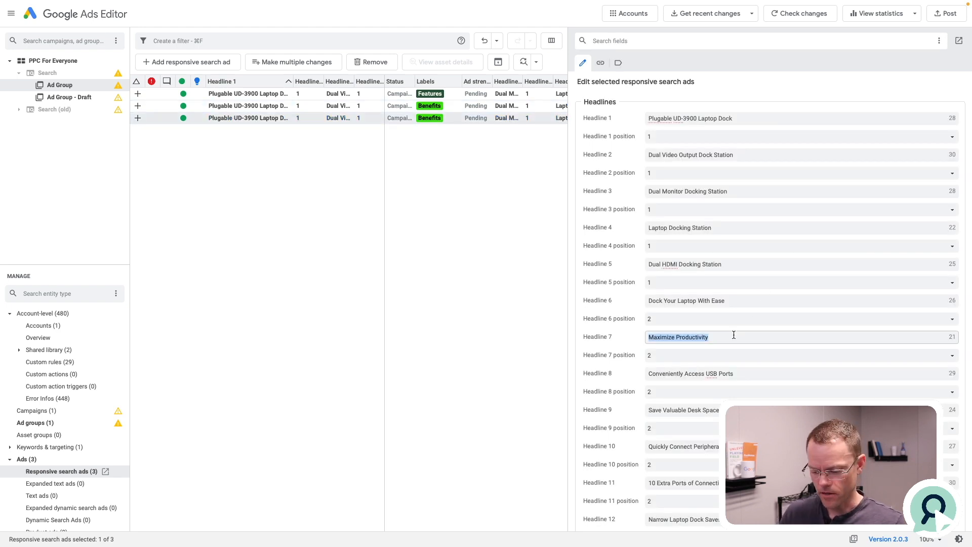
{"action": "type", "text": "$"}
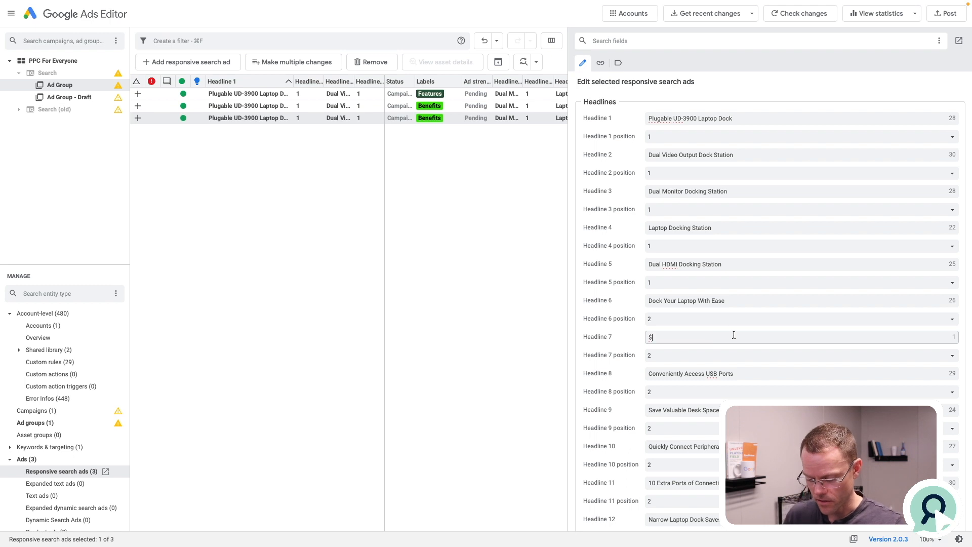
{"action": "type", "text": "119.00 for "}
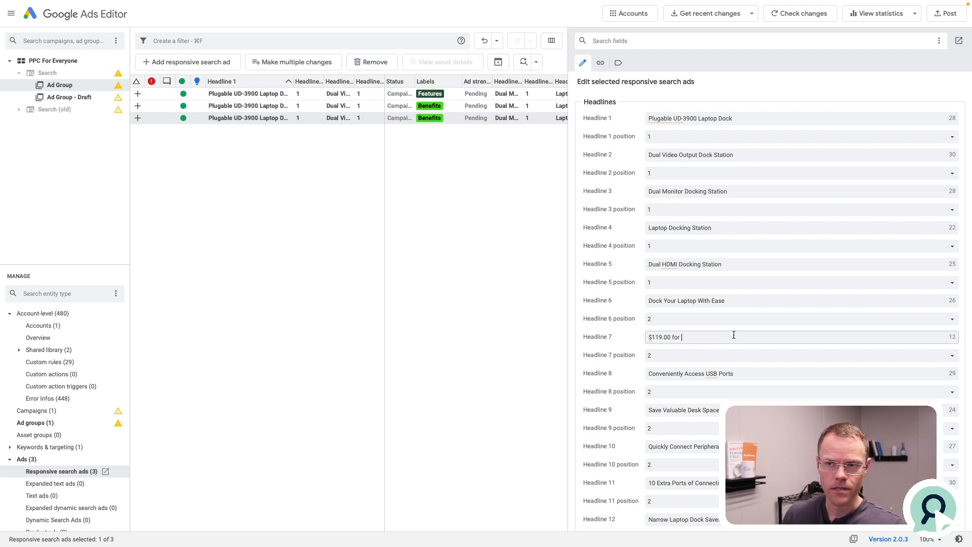
{"action": "type", "text": "Model"}
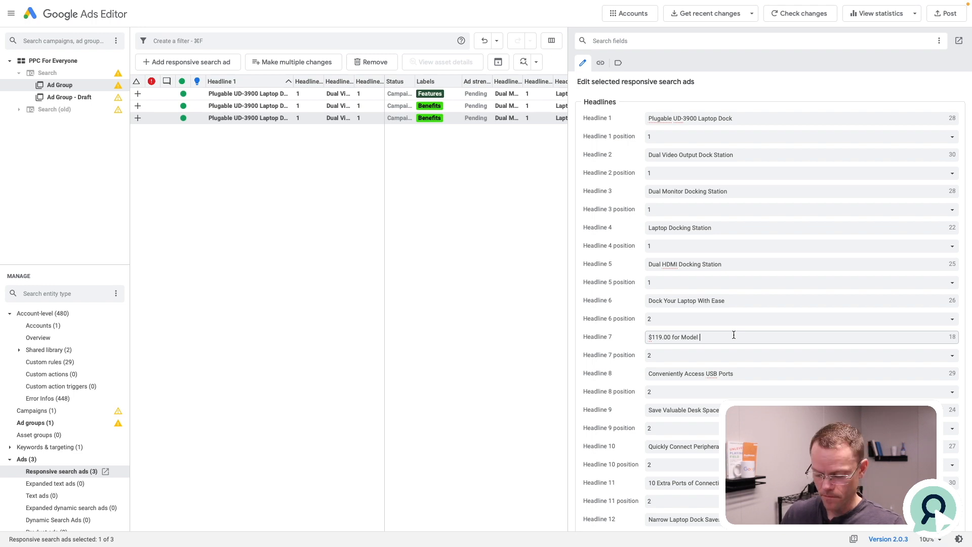
{"action": "type", "text": " 3900"}
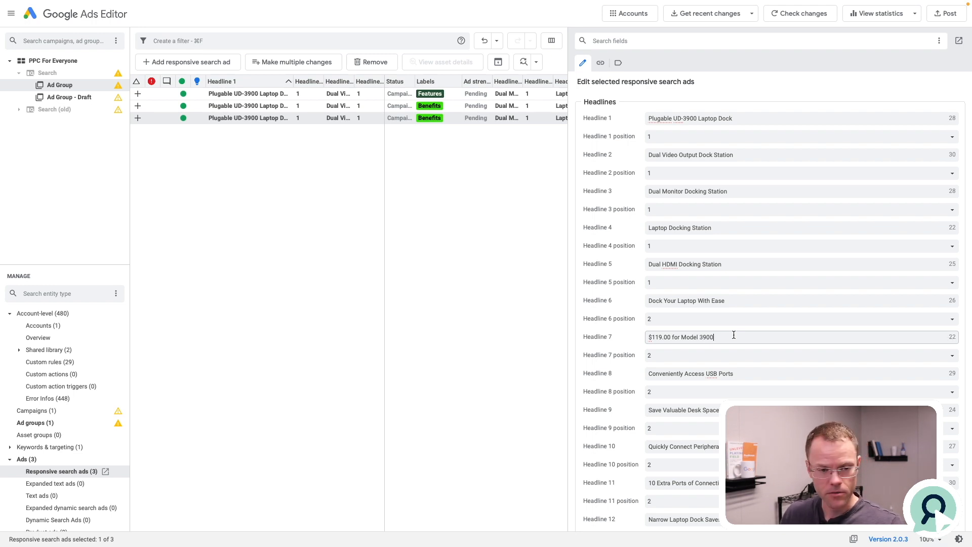
Set Headline 8 of the duplicated Benefits ad to "10% Off".
{"action": "triple_click", "coordinate": [698, 373]}
{"action": "type", "text": "10% Off"}
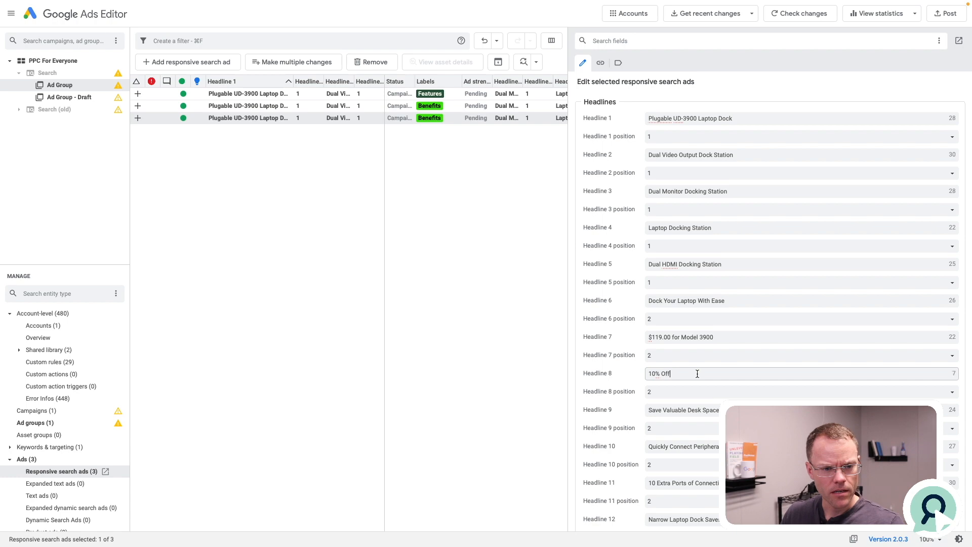
{"action": "key", "text": "Tab"}
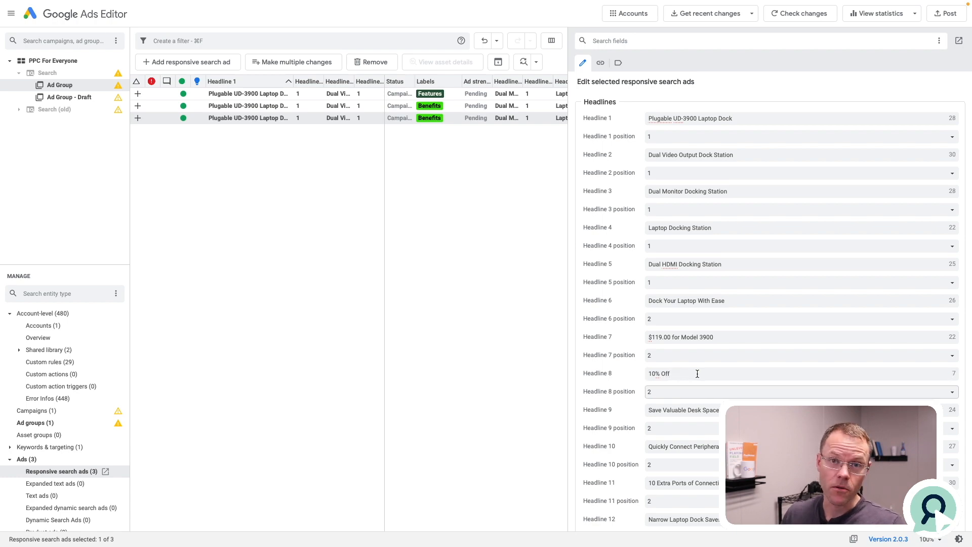
{"action": "key", "text": "Tab"}
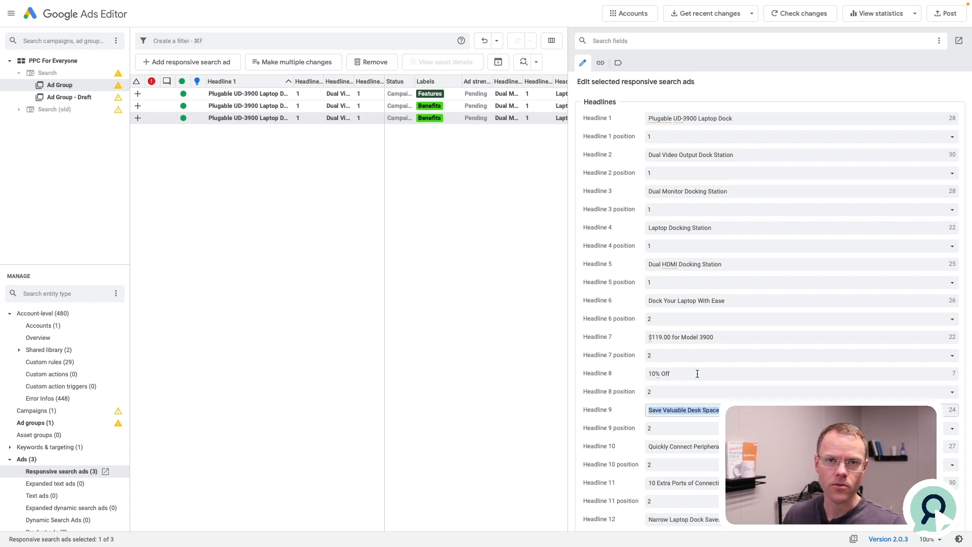
Replace the duplicated ad's Benefits label with a new label named Promotions.
{"action": "scroll", "coordinate": [731, 388], "scroll_direction": "down", "scroll_amount": 15}
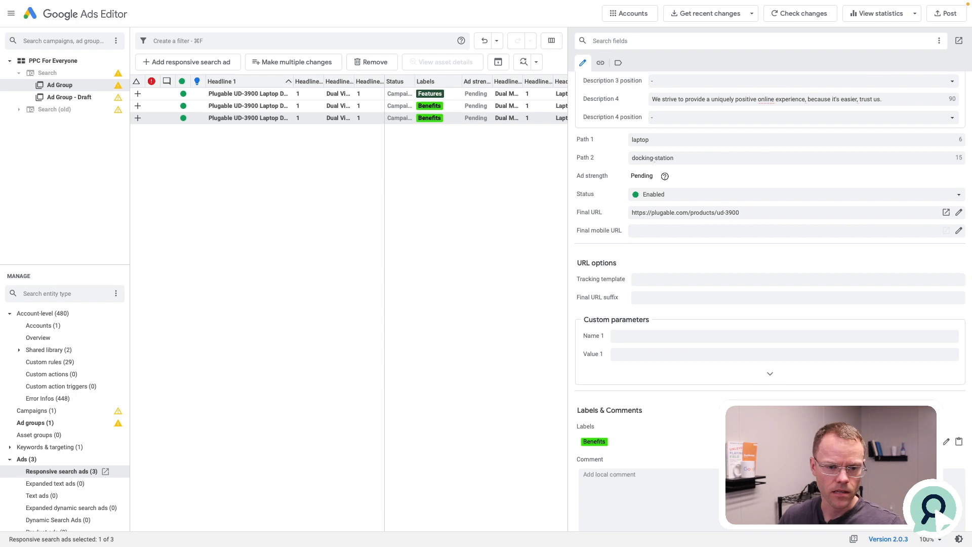
{"action": "left_click", "coordinate": [948, 442]}
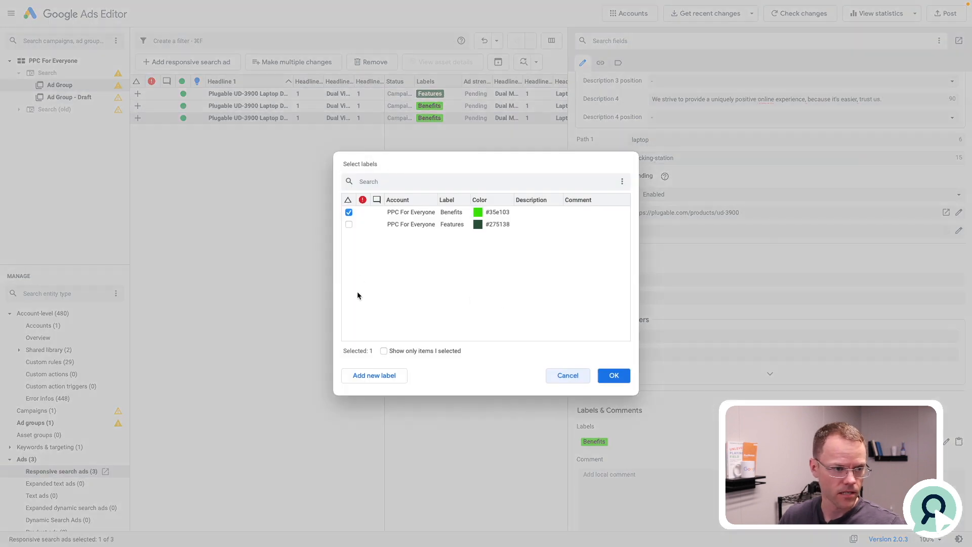
{"action": "left_click", "coordinate": [374, 375]}
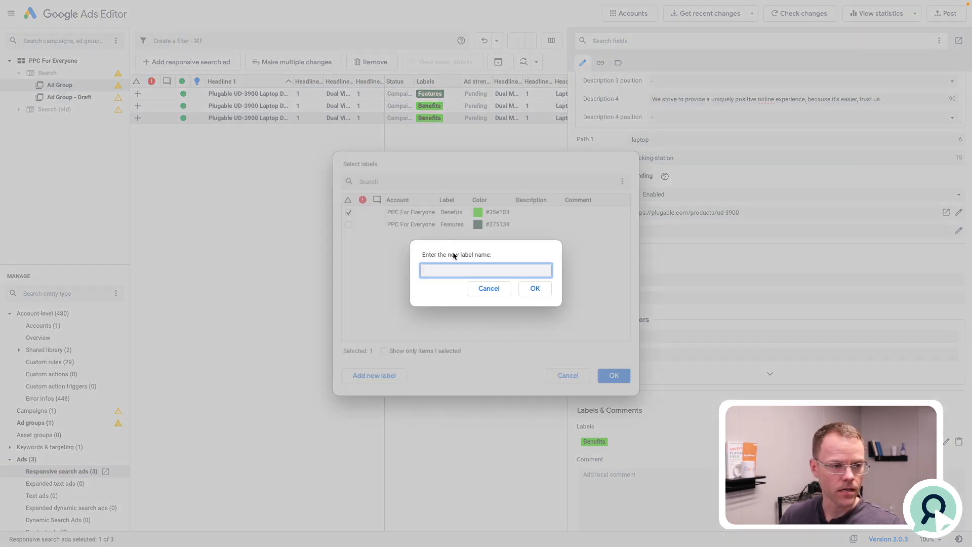
{"action": "type", "text": "Promotions"}
{"action": "key", "text": "Return"}
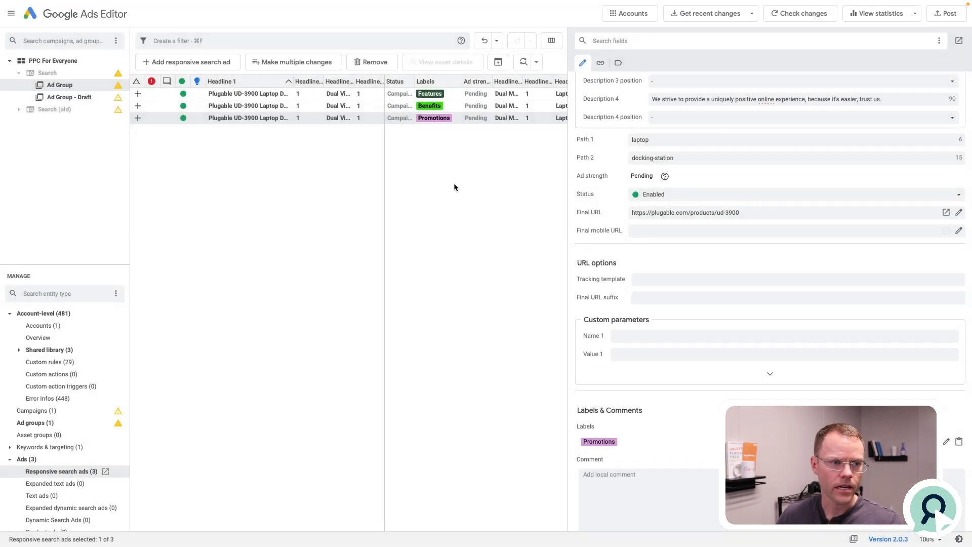
Look over the three labelled ads and delete the one labelled Promotions.
{"action": "left_click", "coordinate": [278, 97]}
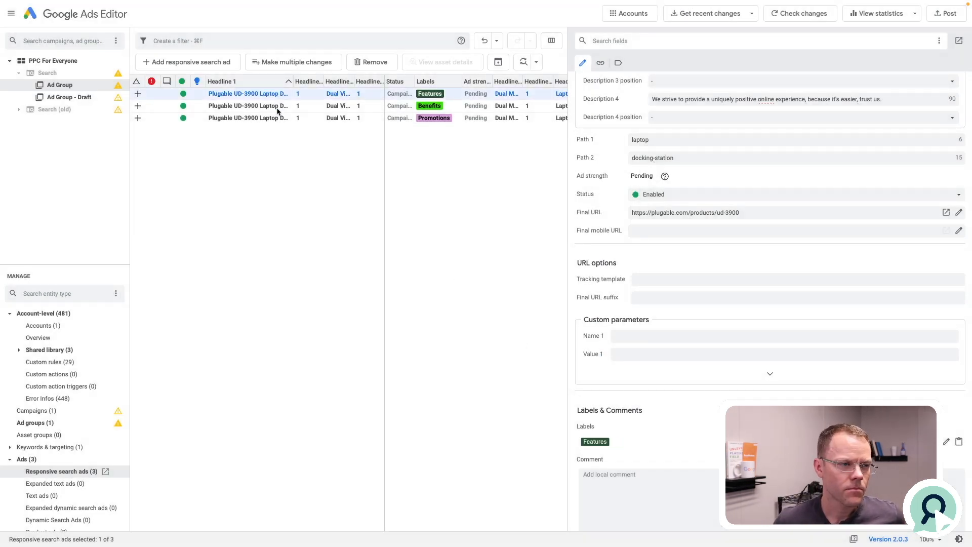
{"action": "left_click", "coordinate": [278, 108]}
{"action": "left_click", "coordinate": [278, 120]}
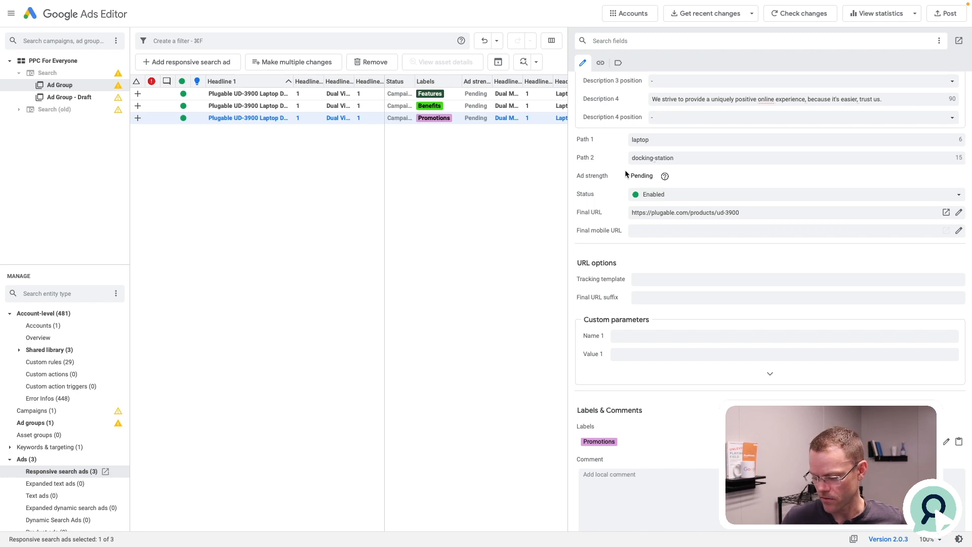
{"action": "key", "text": "Delete"}
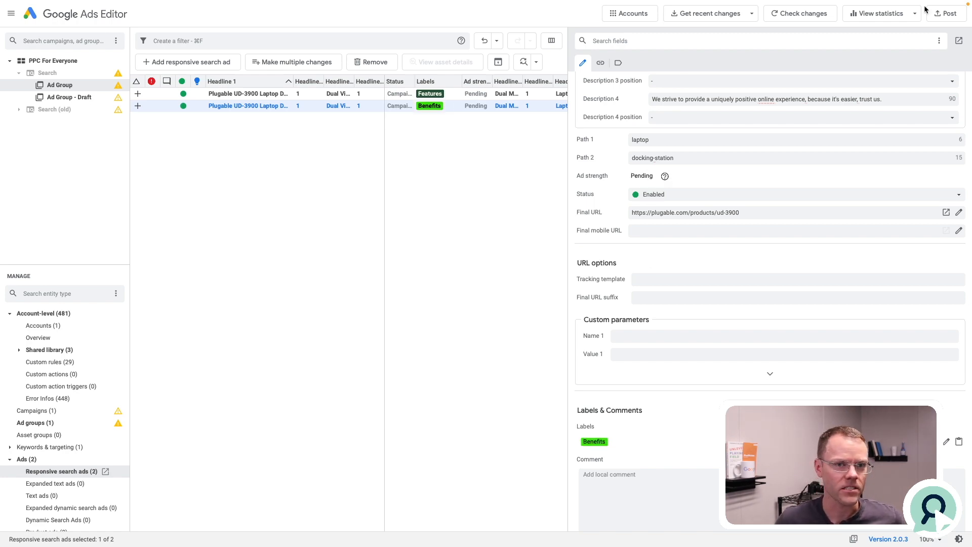
Post the pending changes to the Google Ads account and close the posting summary.
{"action": "left_click", "coordinate": [943, 15]}
{"action": "left_click", "coordinate": [560, 380]}
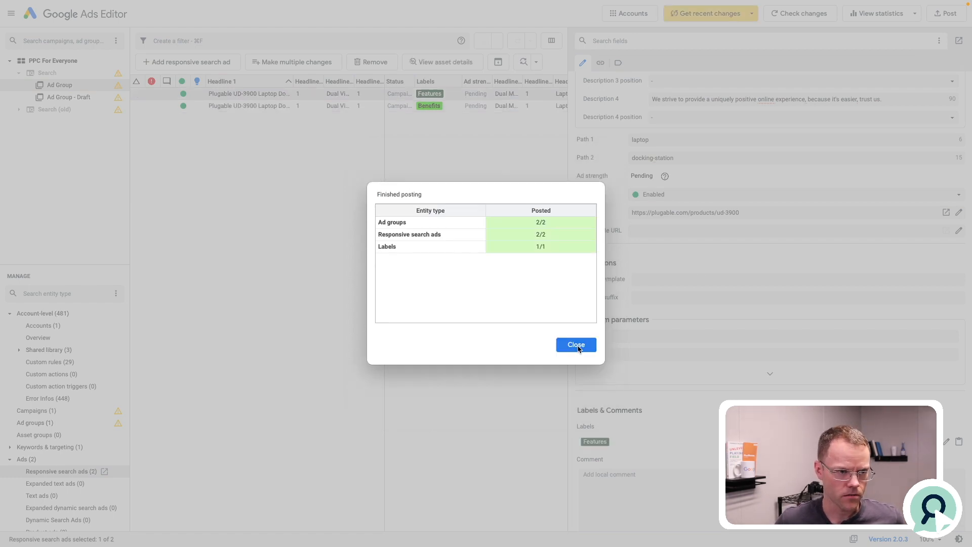
{"action": "left_click", "coordinate": [577, 346]}
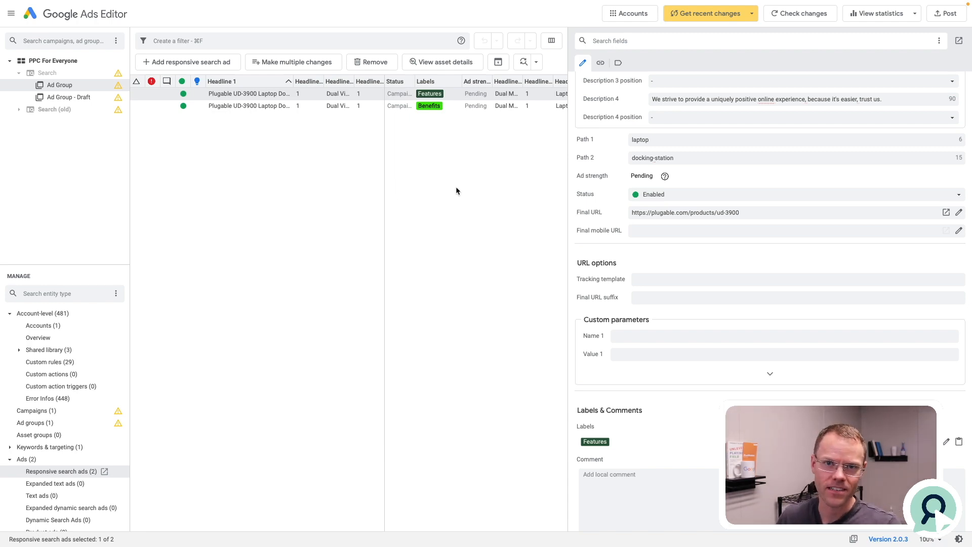
Switch to the Google Ads page in the browser and leave the responsive search ad editing page without saving.
{"action": "key", "text": "ctrl+Left"}
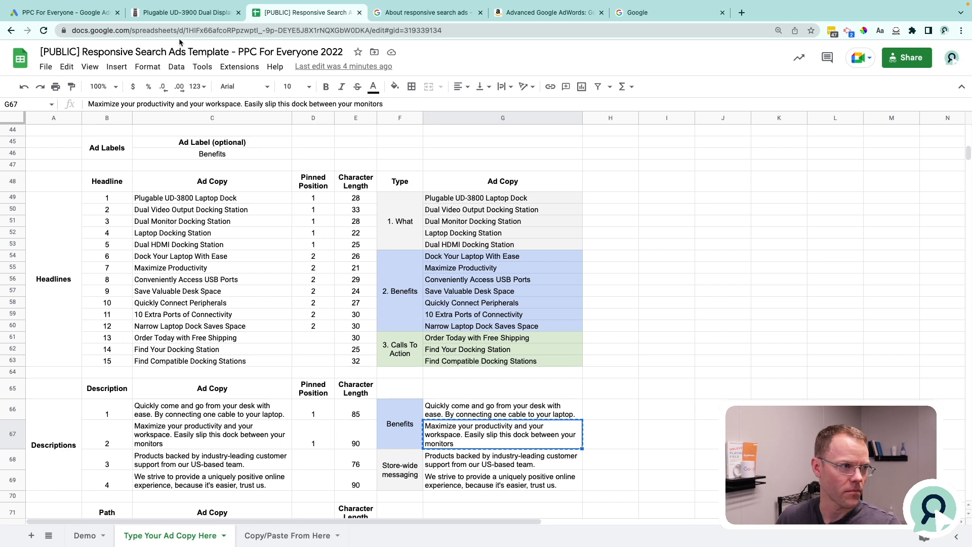
{"action": "left_click", "coordinate": [83, 13]}
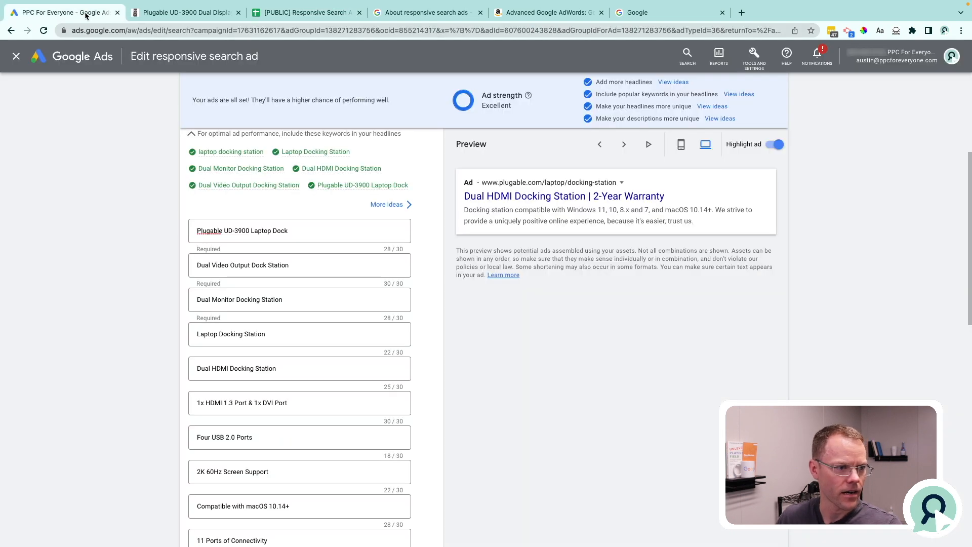
{"action": "left_click", "coordinate": [16, 58]}
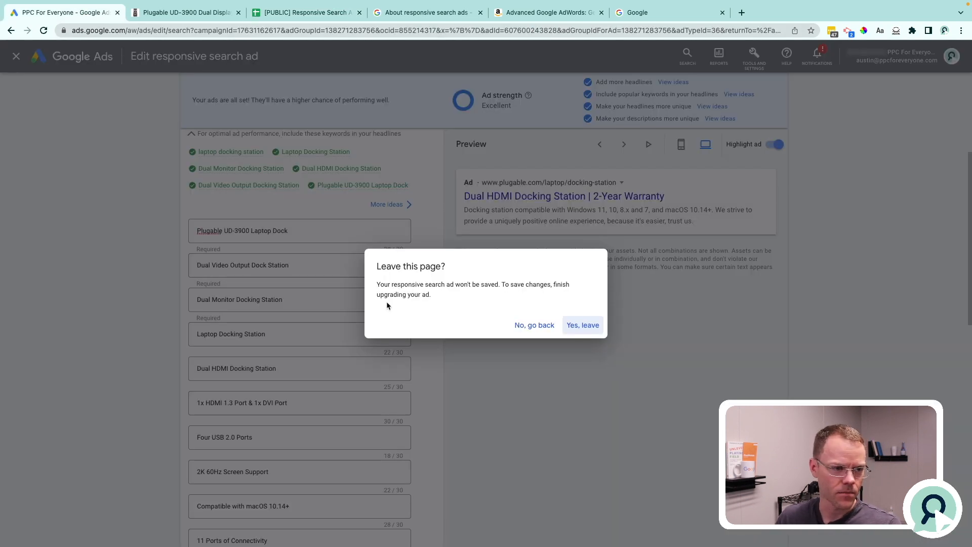
{"action": "left_click", "coordinate": [583, 328]}
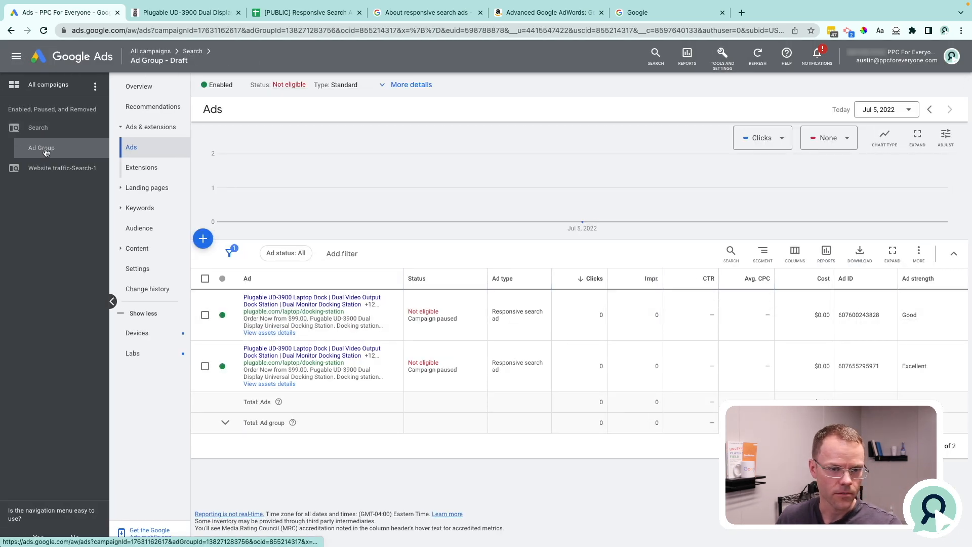
Create a new empty table report in Google Ads reporting.
{"action": "left_click", "coordinate": [689, 62]}
{"action": "left_click", "coordinate": [691, 119]}
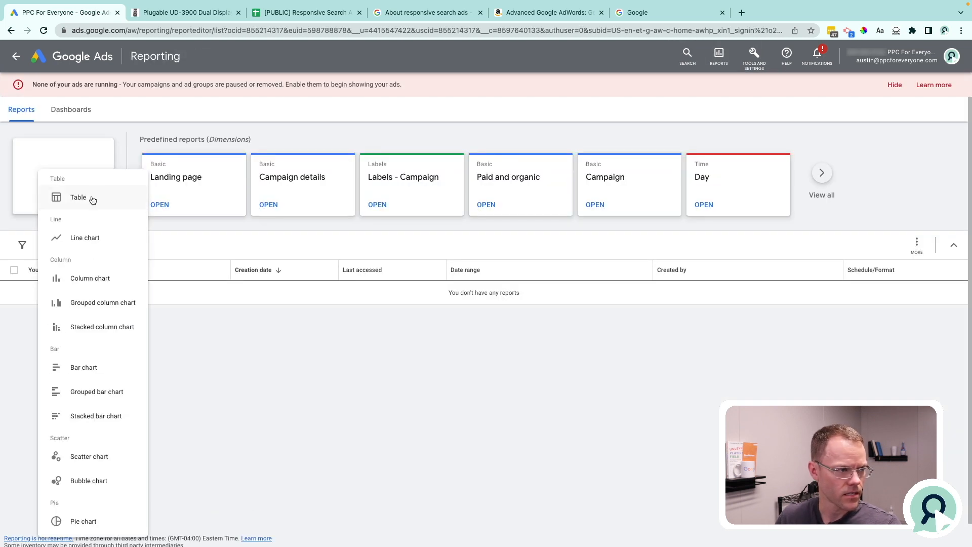
{"action": "left_click", "coordinate": [90, 197]}
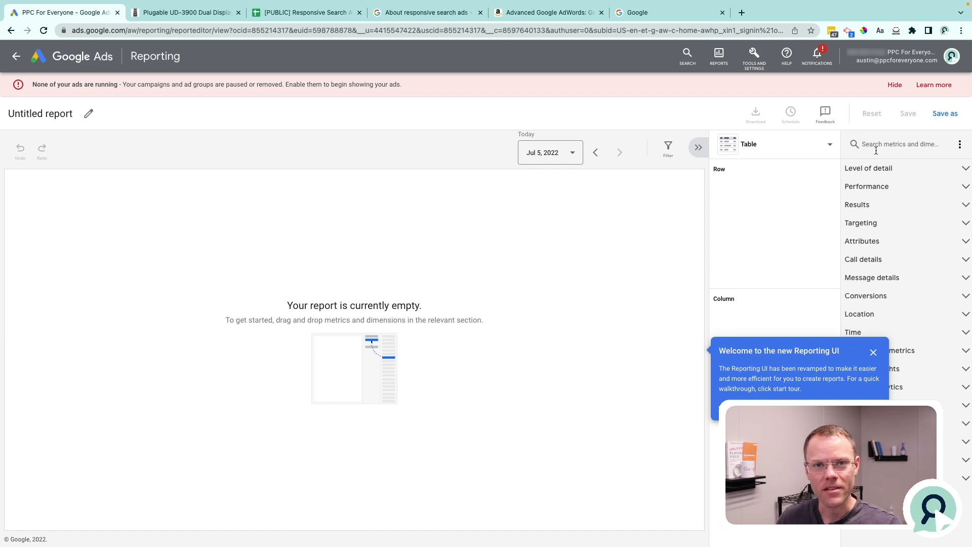
Add the ad-level label as a row and CTR as a column in the report.
{"action": "left_click", "coordinate": [912, 144]}
{"action": "type", "text": "label"}
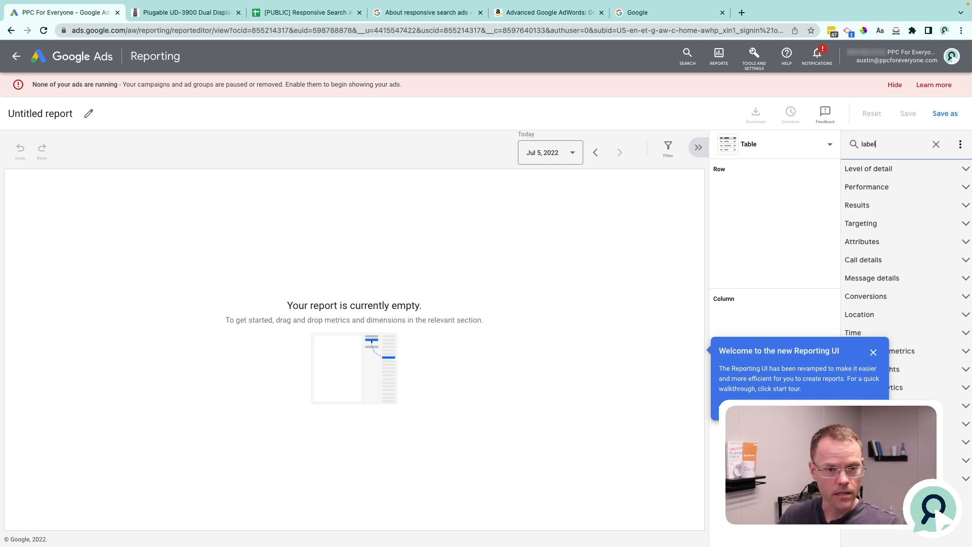
{"action": "type", "text": "c"}
{"action": "type", "text": "tr"}
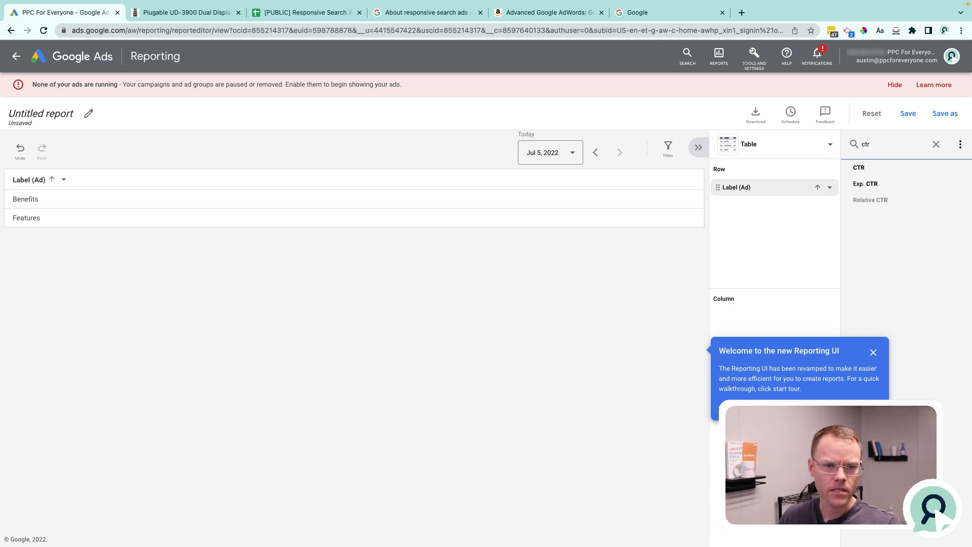
{"action": "left_click", "coordinate": [892, 167]}
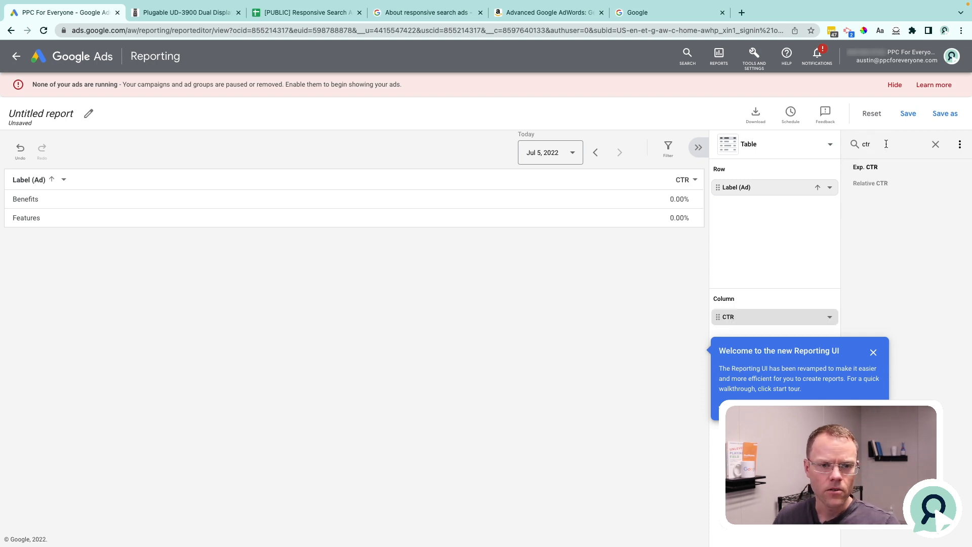
Add Impr. and Clicks as further columns of the report.
{"action": "double_click", "coordinate": [887, 144]}
{"action": "type", "text": "imp"}
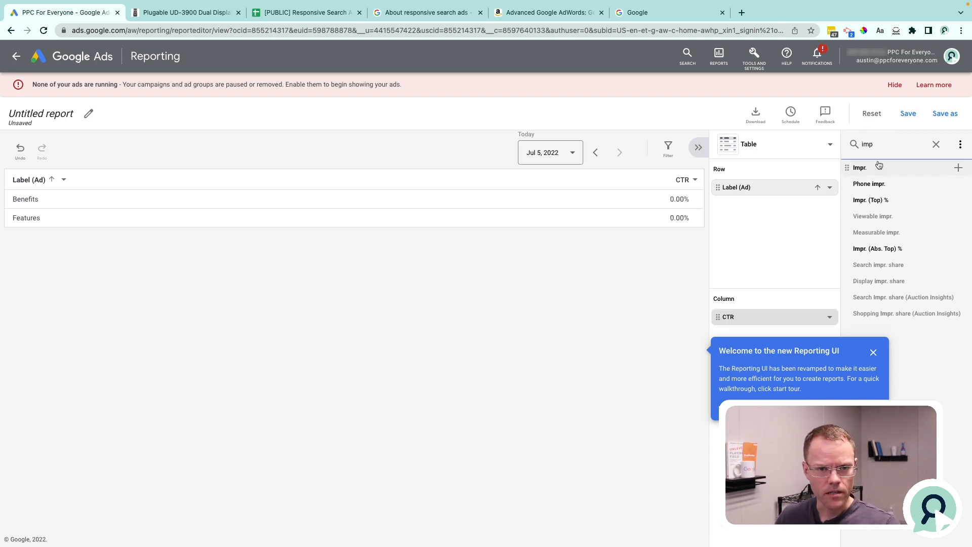
{"action": "left_click", "coordinate": [877, 167]}
{"action": "double_click", "coordinate": [881, 147]}
{"action": "type", "text": "click"}
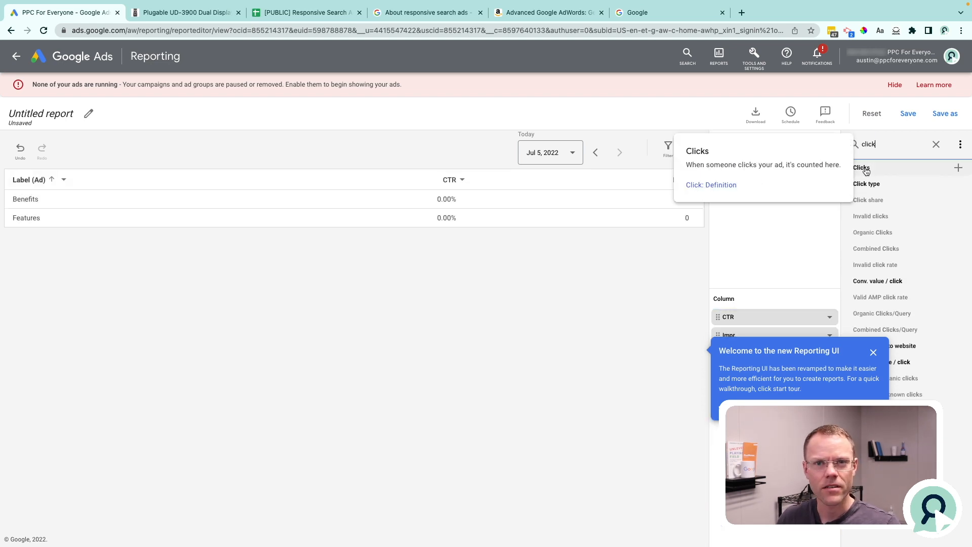
{"action": "left_click", "coordinate": [862, 168]}
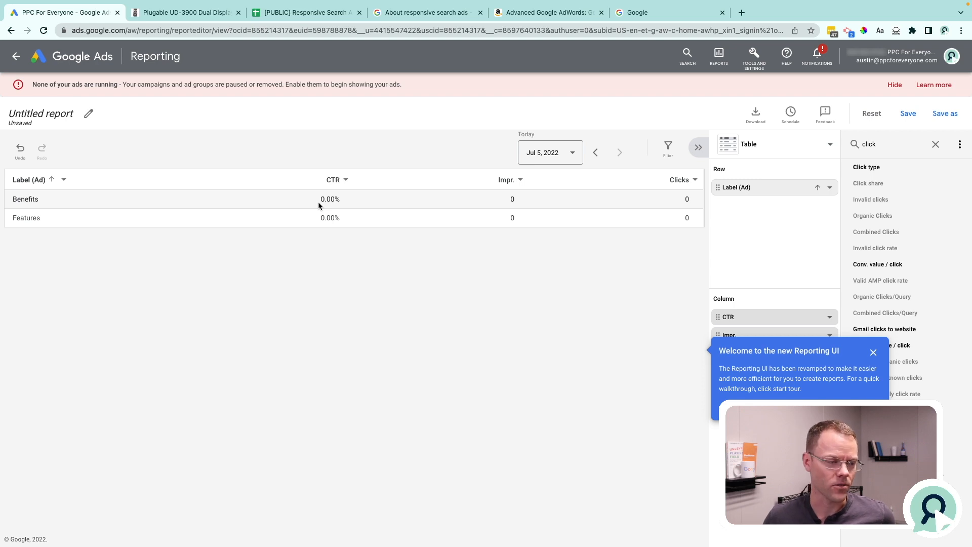
Add Campaign as a second row dimension beside the ad label in the report.
{"action": "left_click", "coordinate": [912, 144]}
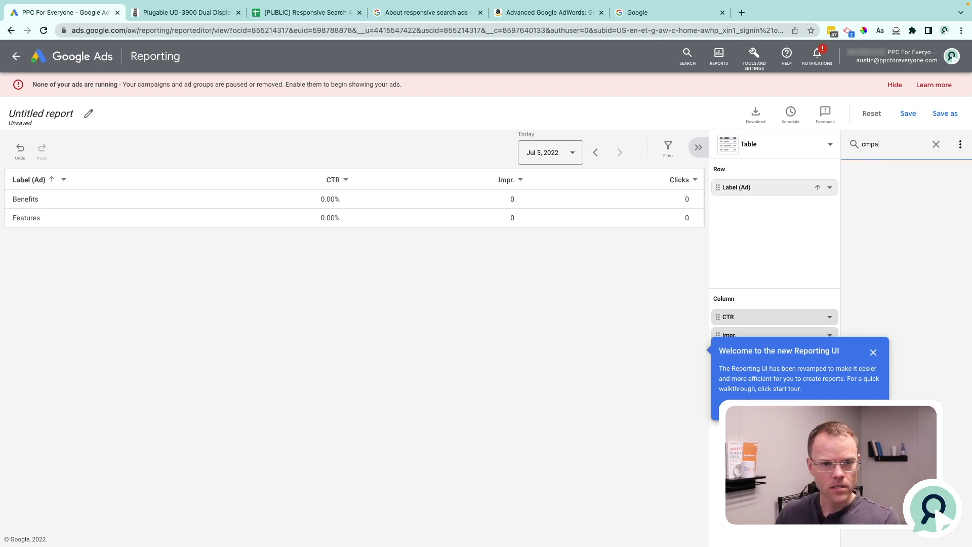
{"action": "key", "text": "ctrl+a"}
{"action": "type", "text": "campa"}
{"action": "left_click", "coordinate": [884, 169]}
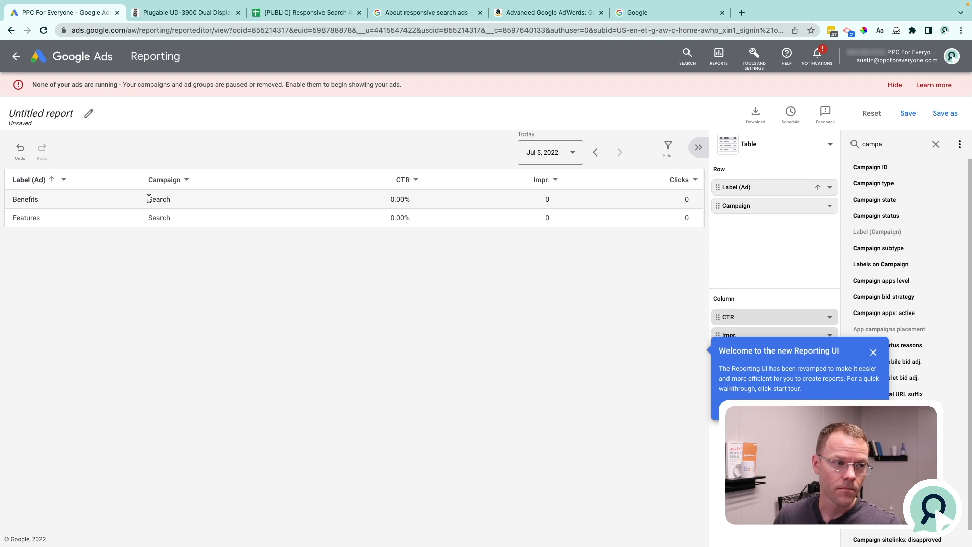
Check the campaign listed for each label, then compare Cost and CTR between the benefits and features labels in the Ads Labels report.
{"action": "left_click_drag", "start_coordinate": [150, 218], "coordinate": [181, 216]}
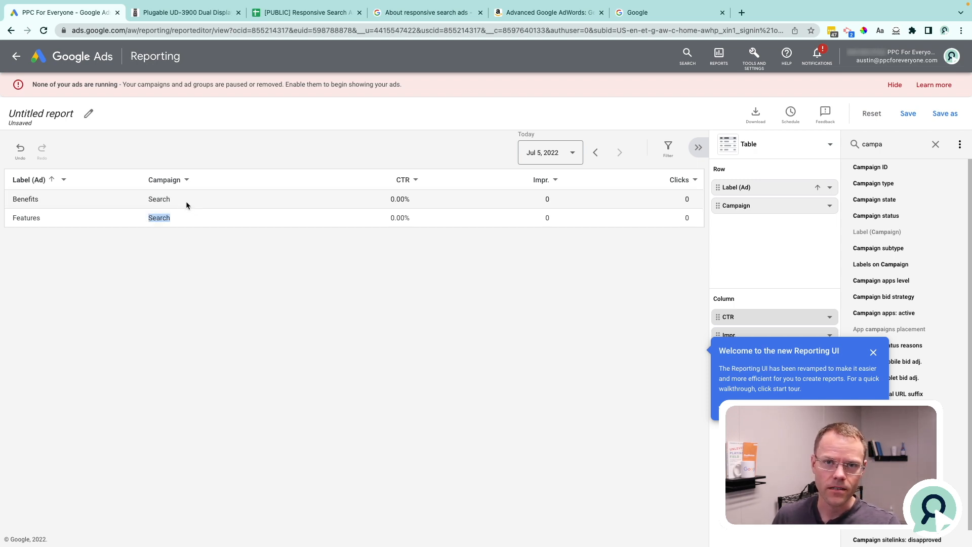
{"action": "left_click_drag", "start_coordinate": [173, 196], "coordinate": [148, 198]}
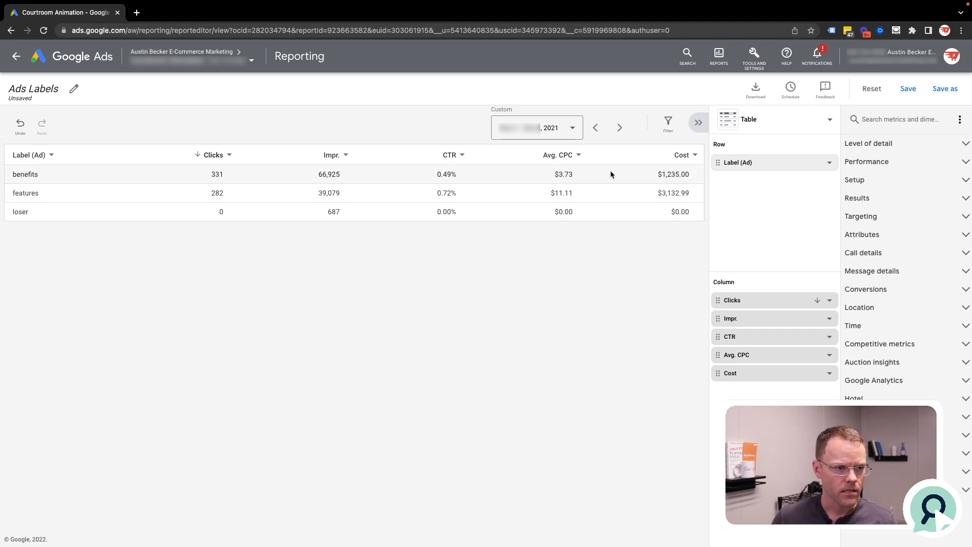
{"action": "left_click_drag", "start_coordinate": [658, 174], "coordinate": [658, 196]}
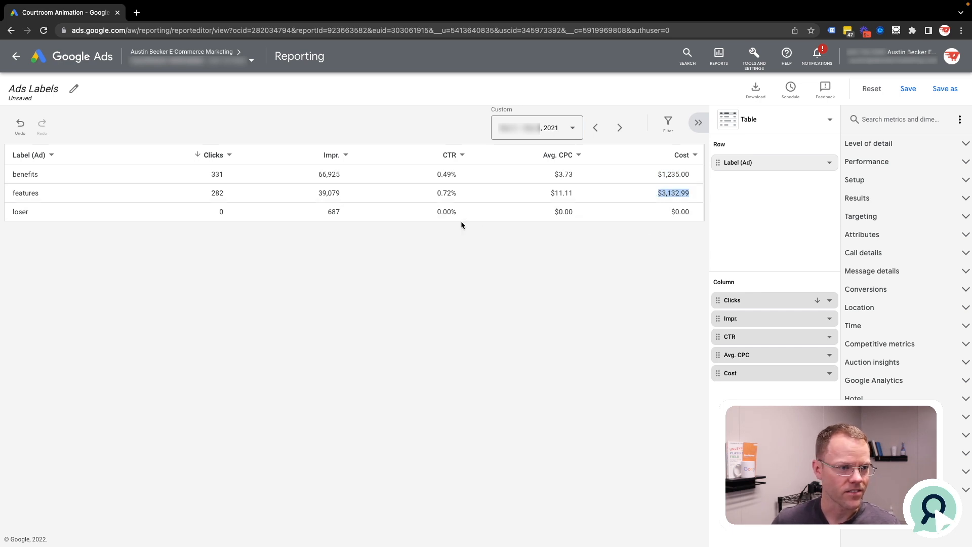
{"action": "left_click_drag", "start_coordinate": [427, 193], "coordinate": [457, 192]}
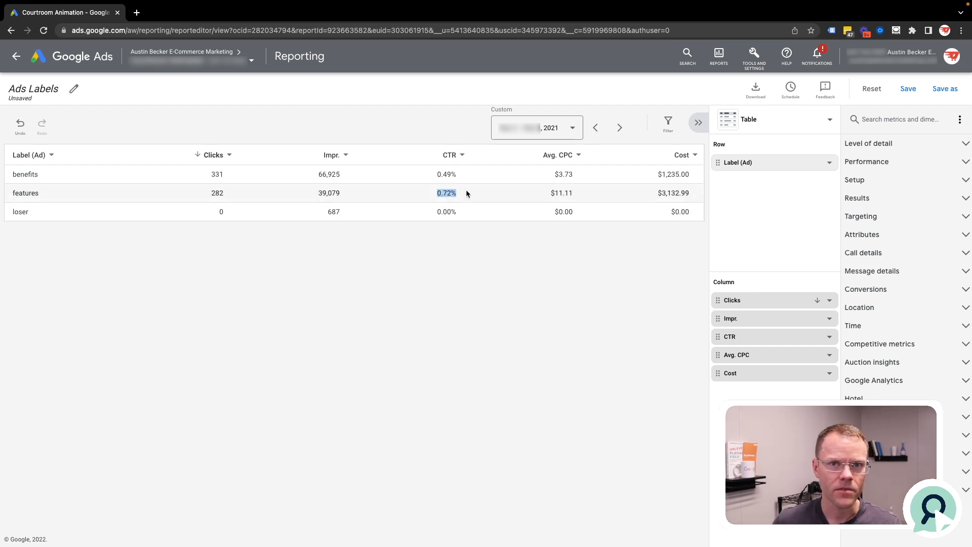
{"action": "left_click_drag", "start_coordinate": [458, 174], "coordinate": [434, 181]}
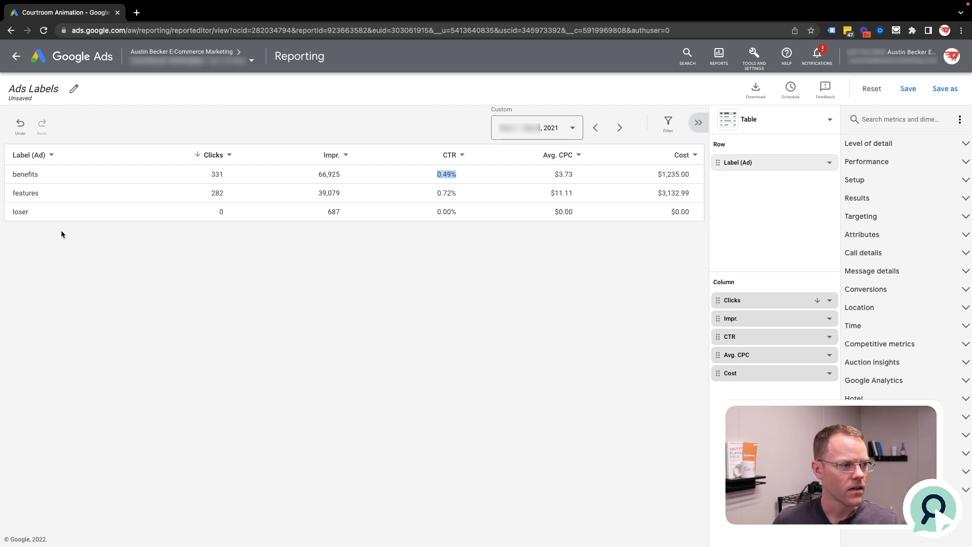
{"action": "double_click", "coordinate": [15, 213]}
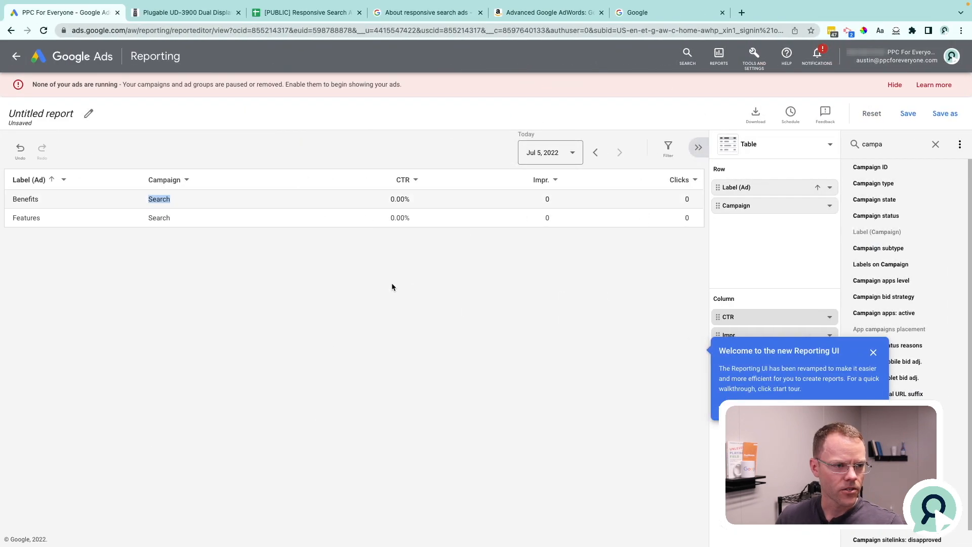
Leave the untitled report without saving and choose "Do not optimize: Rotate ads indefinitely" for ad rotation in the Ad Group - Draft settings.
{"action": "left_click", "coordinate": [17, 57]}
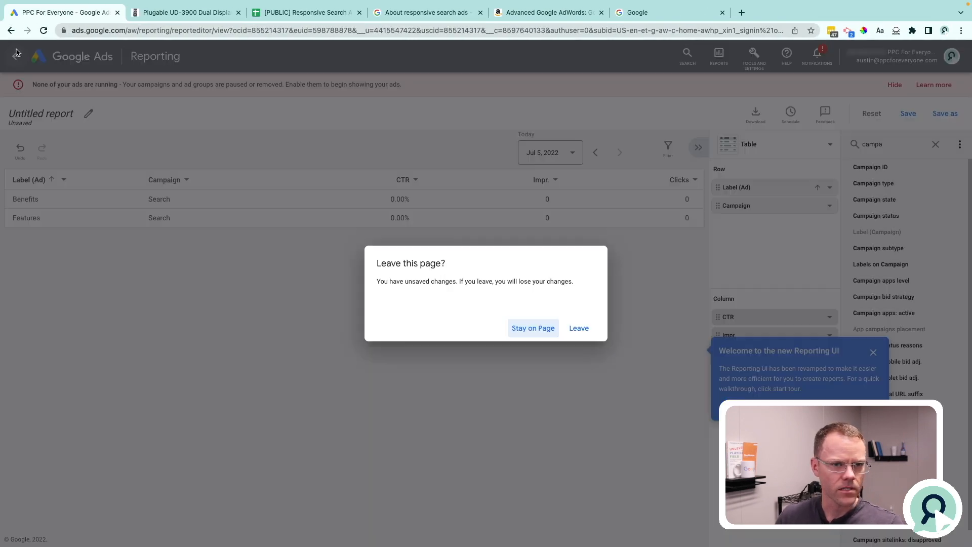
{"action": "left_click", "coordinate": [581, 328]}
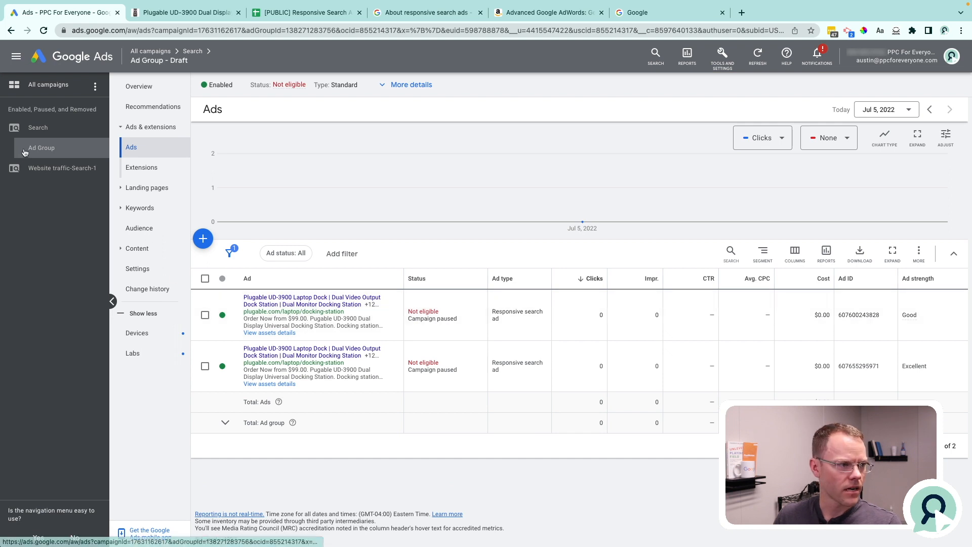
{"action": "left_click", "coordinate": [151, 273]}
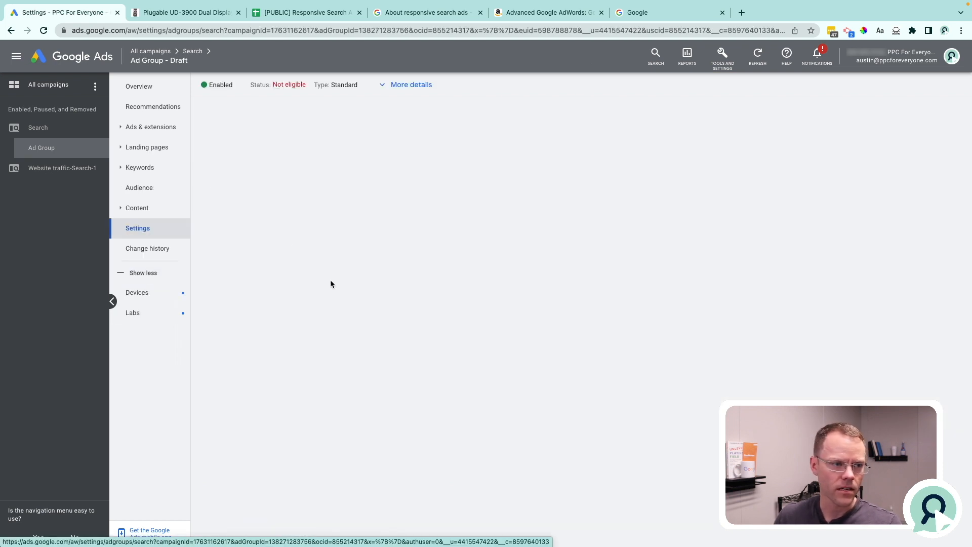
{"action": "left_click", "coordinate": [378, 218]}
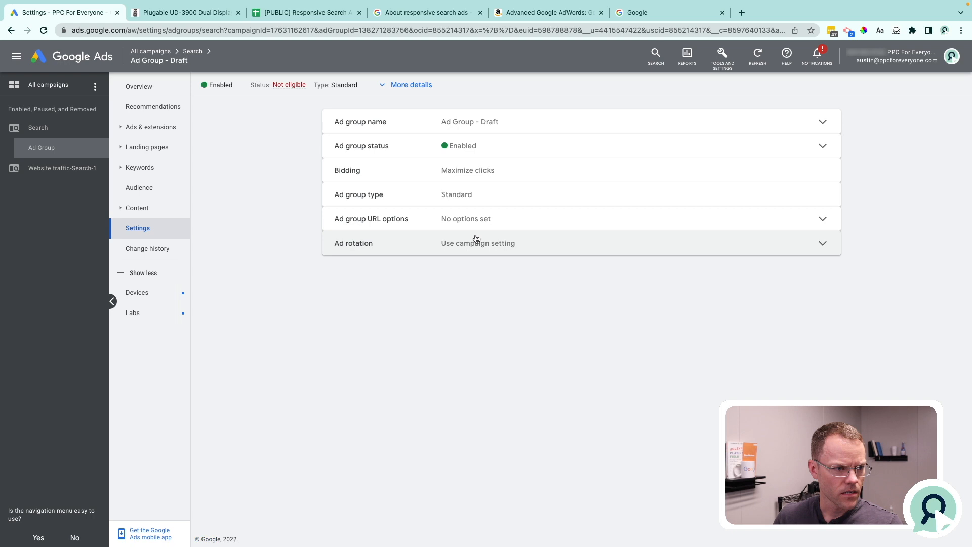
{"action": "left_click", "coordinate": [502, 243]}
{"action": "left_click", "coordinate": [447, 286]}
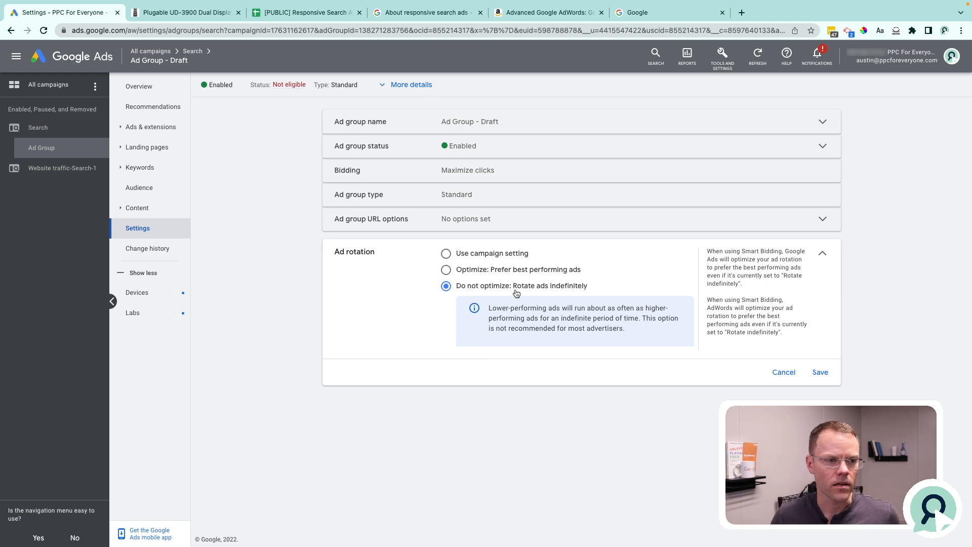
Compare the impressions of the benefits and features labels in the Ads Labels report.
{"action": "key", "text": "ctrl+Right"}
{"action": "key", "text": "ctrl+Right"}
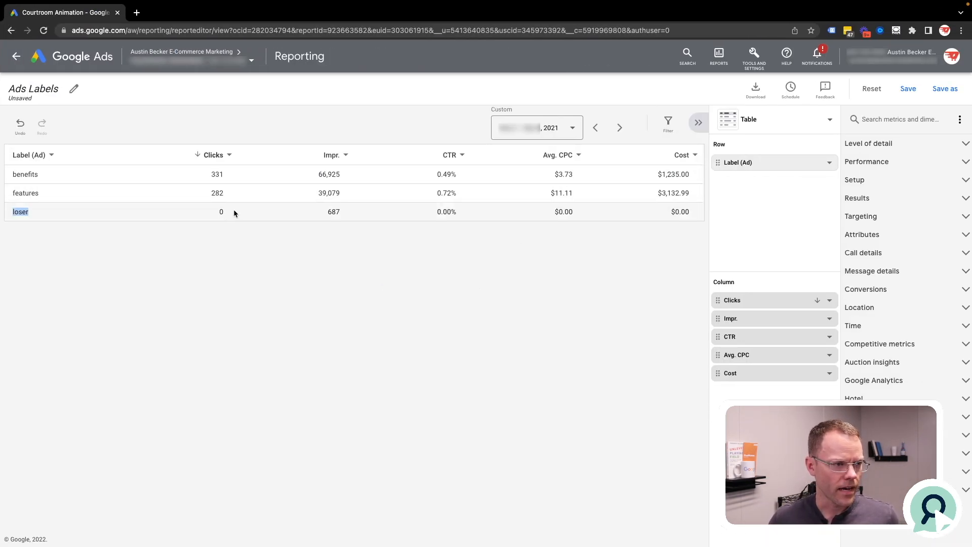
{"action": "left_click_drag", "start_coordinate": [347, 176], "coordinate": [317, 196]}
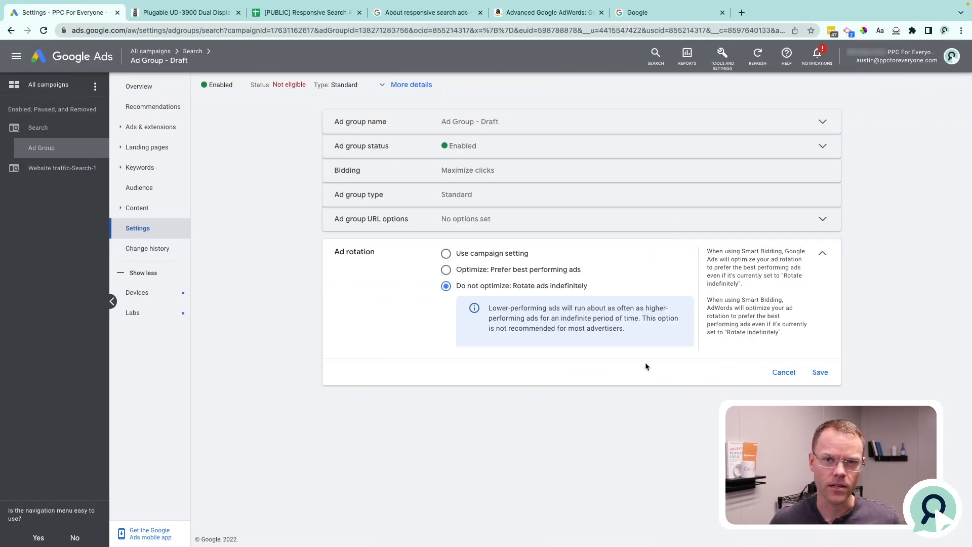
Review the "Optimize: Prefer best performing ads" option, then save the ad group's rotation as "Do not optimize: Rotate ads indefinitely".
{"action": "left_click_drag", "start_coordinate": [455, 274], "coordinate": [592, 274]}
{"action": "left_click", "coordinate": [446, 269]}
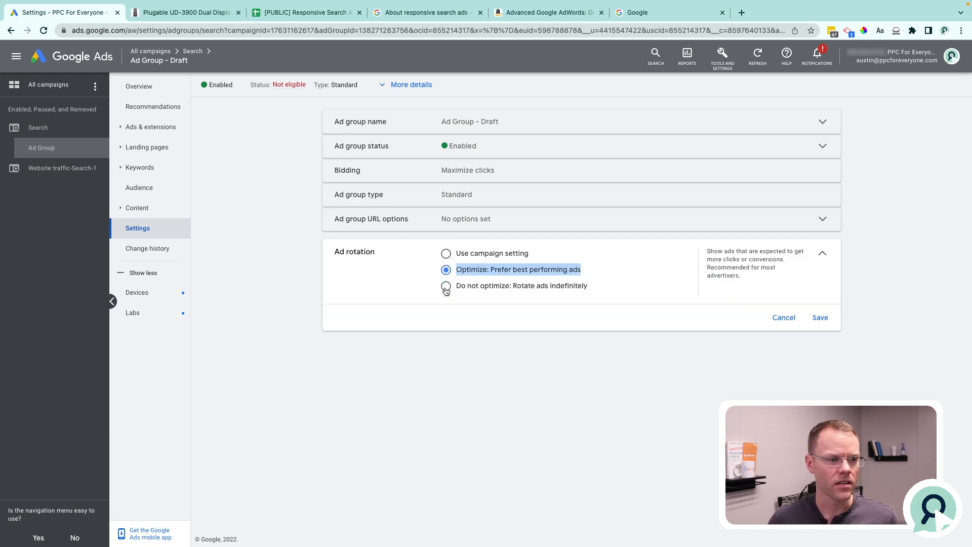
{"action": "left_click", "coordinate": [446, 286]}
{"action": "left_click", "coordinate": [819, 360]}
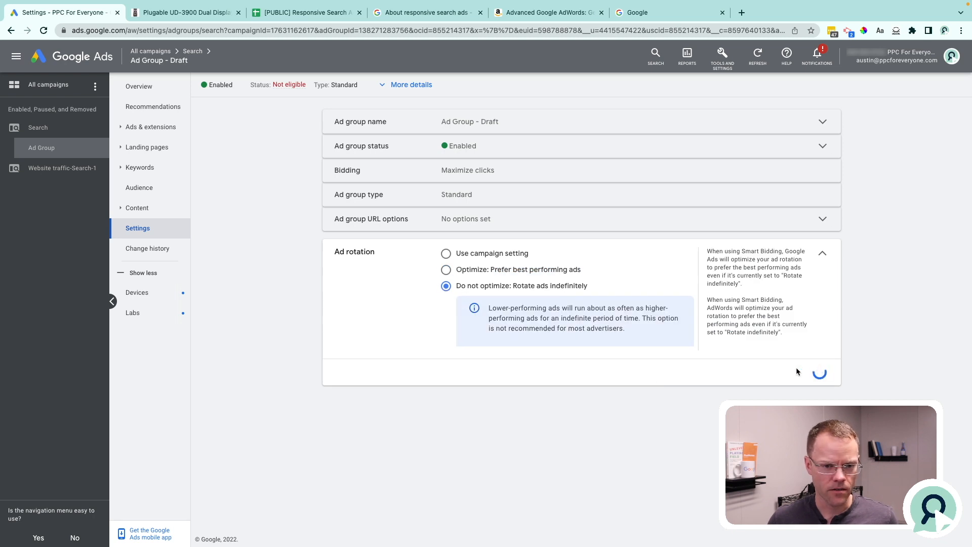
Add the account note "Features & Benefits Ad Test Begins" for Jul 5, 2022 on the All campaigns performance chart.
{"action": "left_click", "coordinate": [56, 86]}
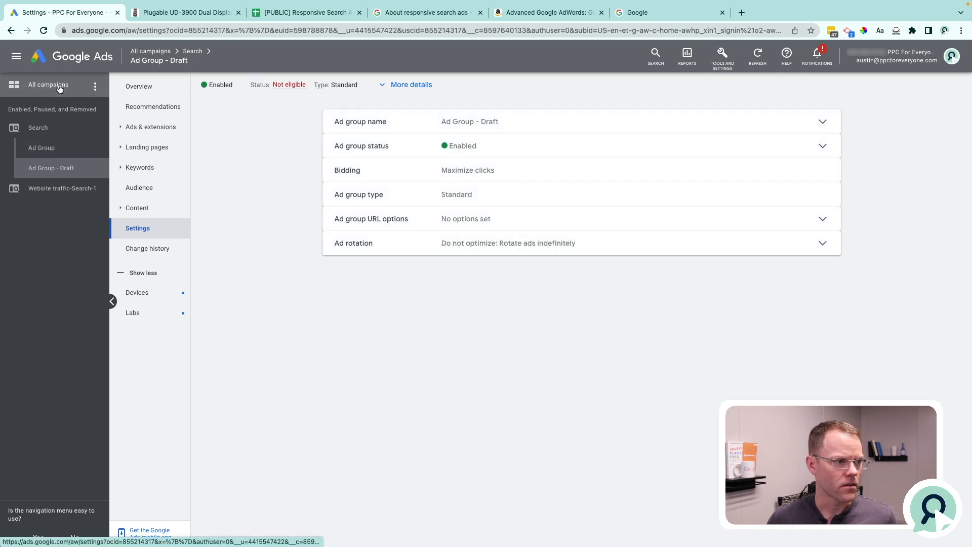
{"action": "left_click", "coordinate": [143, 172]}
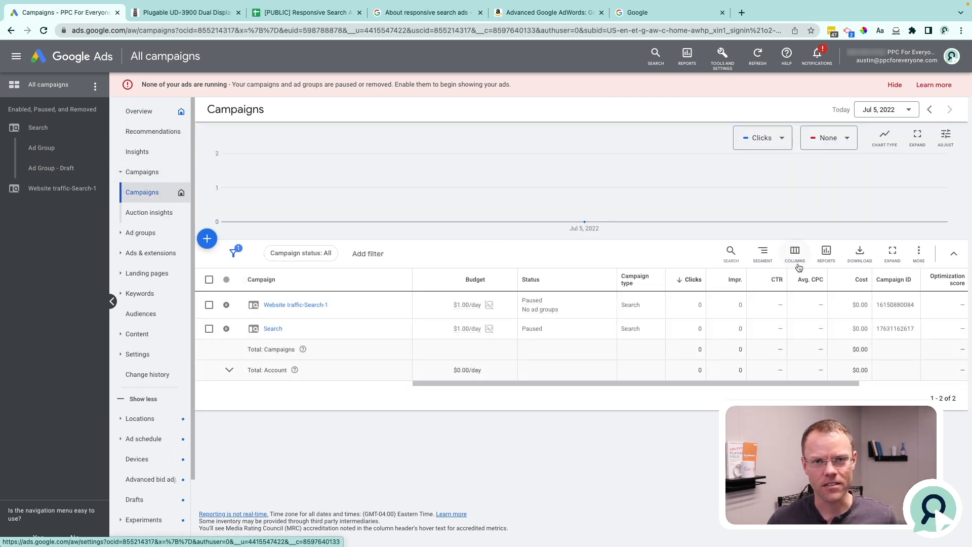
{"action": "mouse_move", "coordinate": [586, 220]}
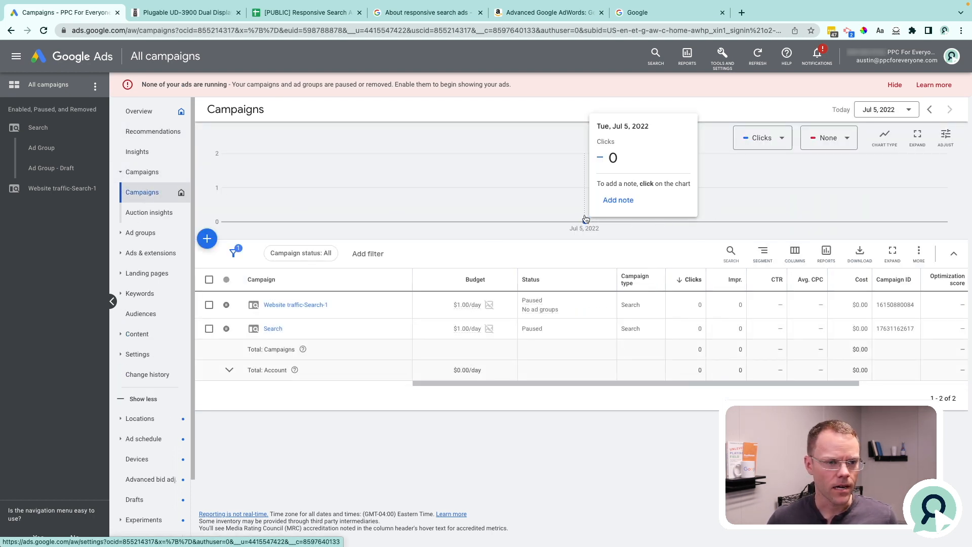
{"action": "left_click", "coordinate": [608, 206]}
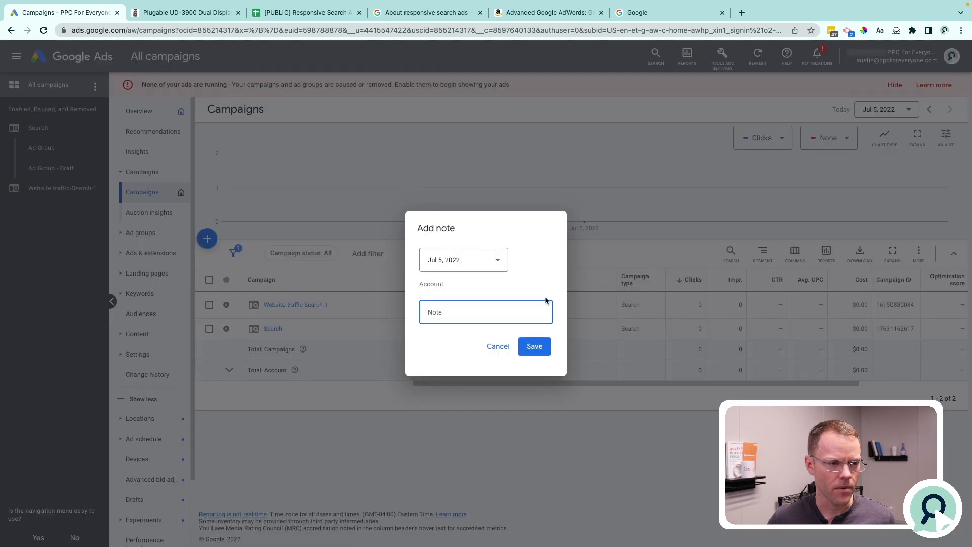
{"action": "type", "text": "Featu"}
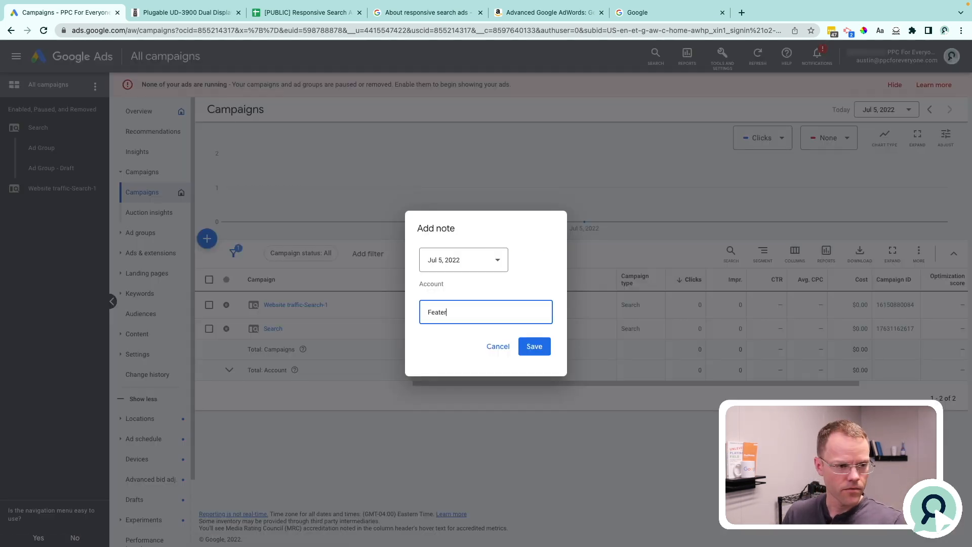
{"action": "type", "text": "res "}
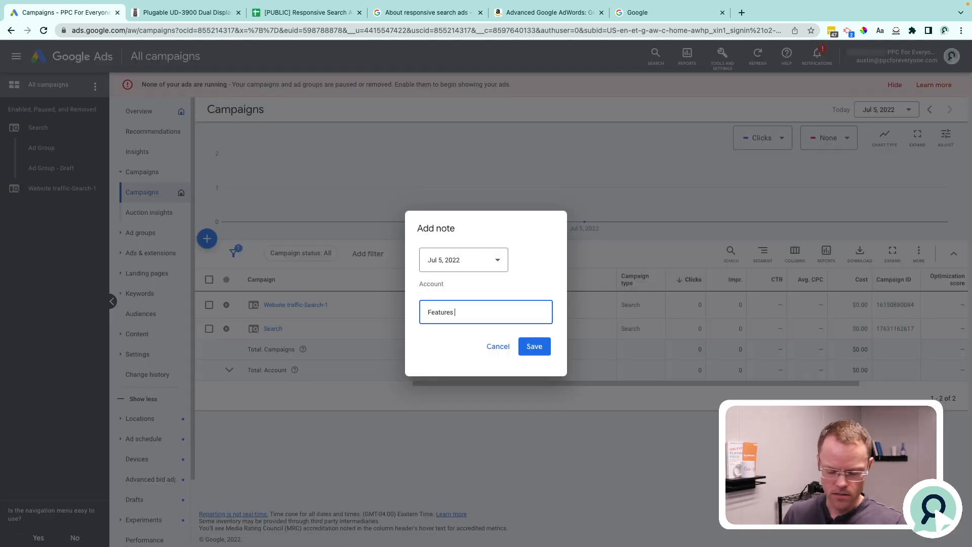
{"action": "type", "text": "& Benefits Ad Test Begins"}
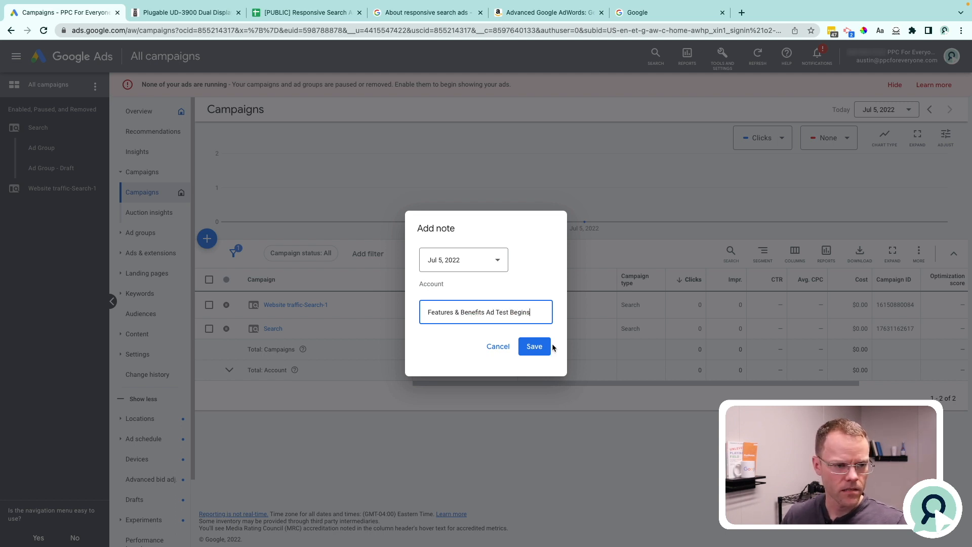
{"action": "left_click", "coordinate": [550, 346]}
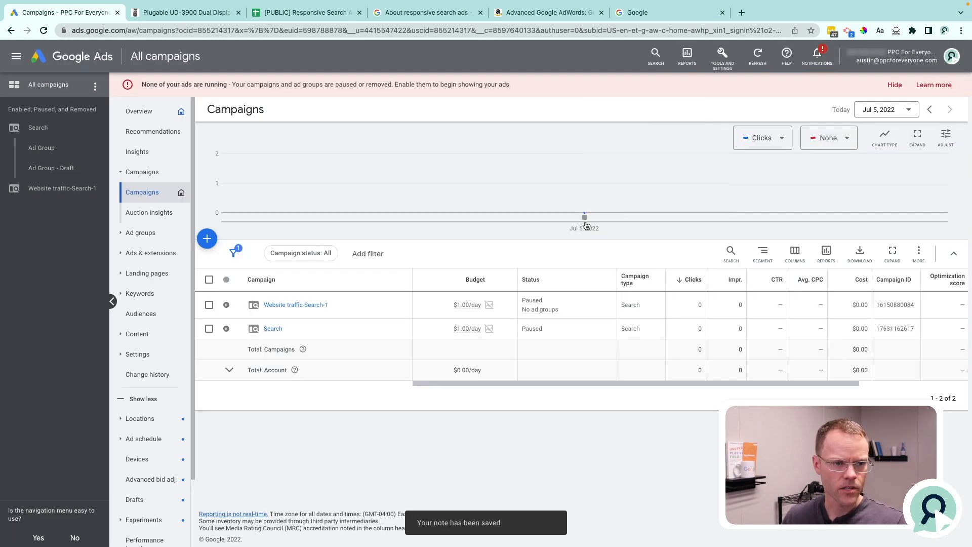
{"action": "mouse_move", "coordinate": [585, 218]}
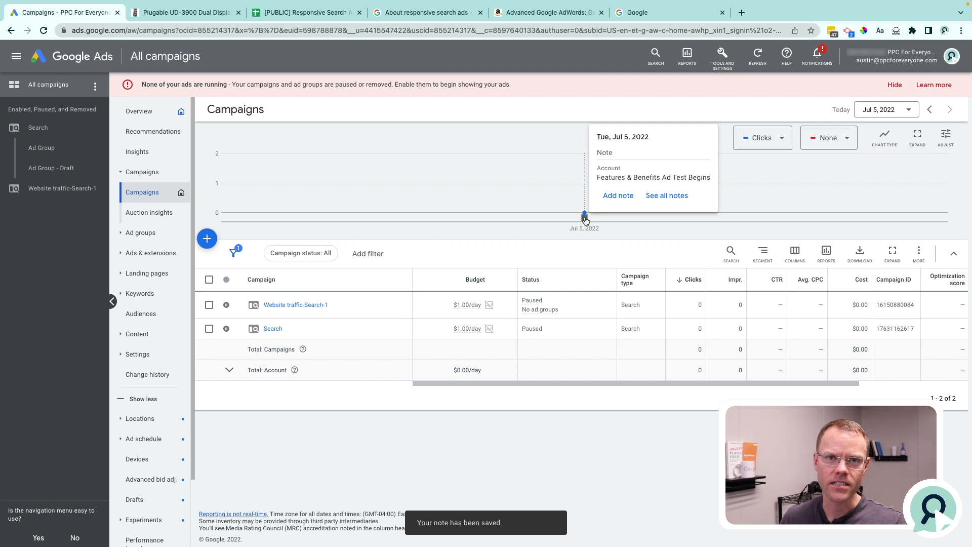